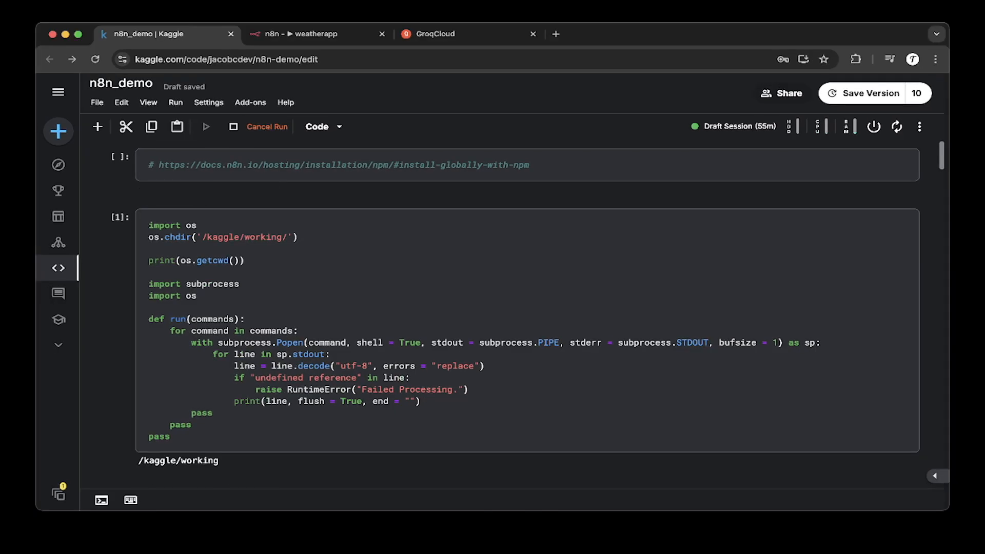
Step: Review the first notebook cell that sets the working directory and defines the run helper function
left_click(226, 60)
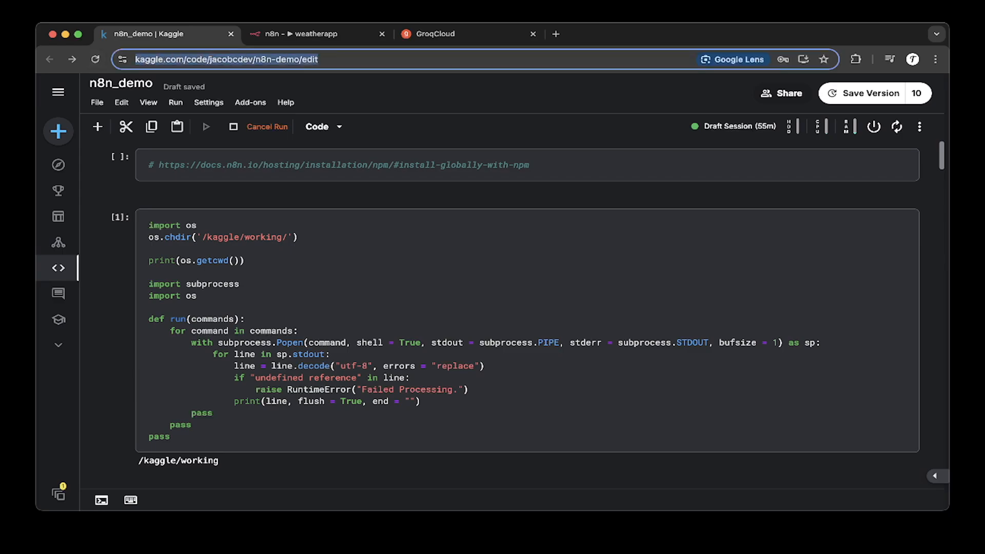
left_click(431, 95)
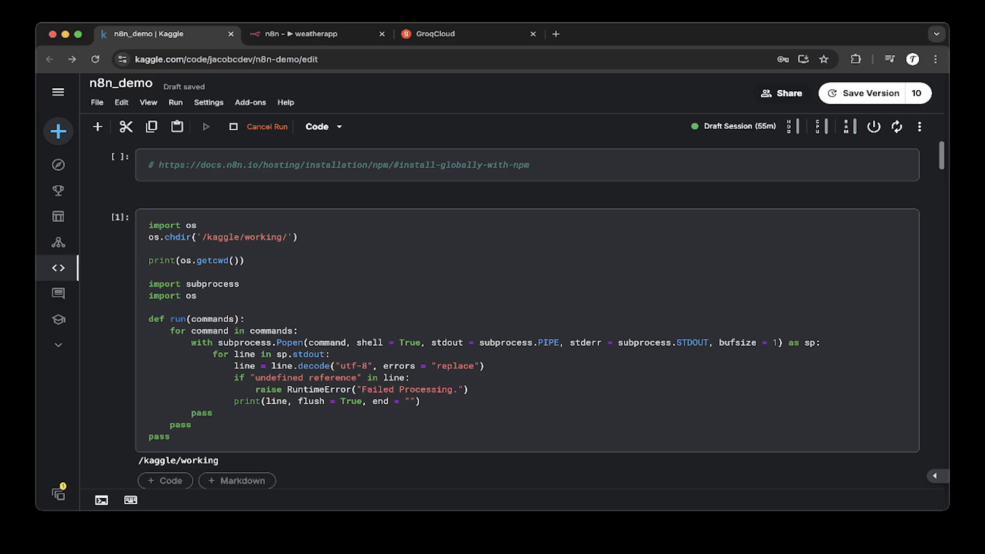
scroll(516, 314, "down", 1)
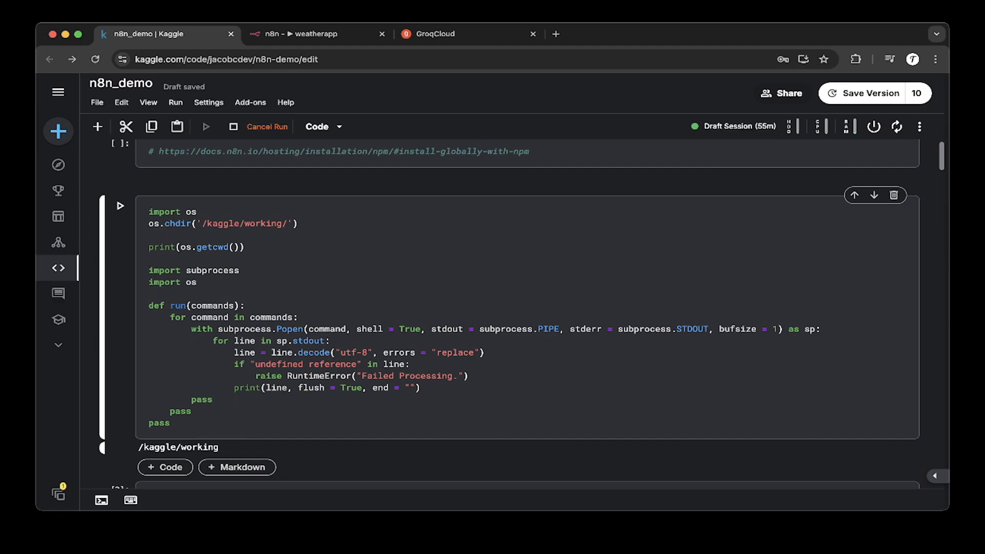
left_click_drag(177, 424, 149, 209)
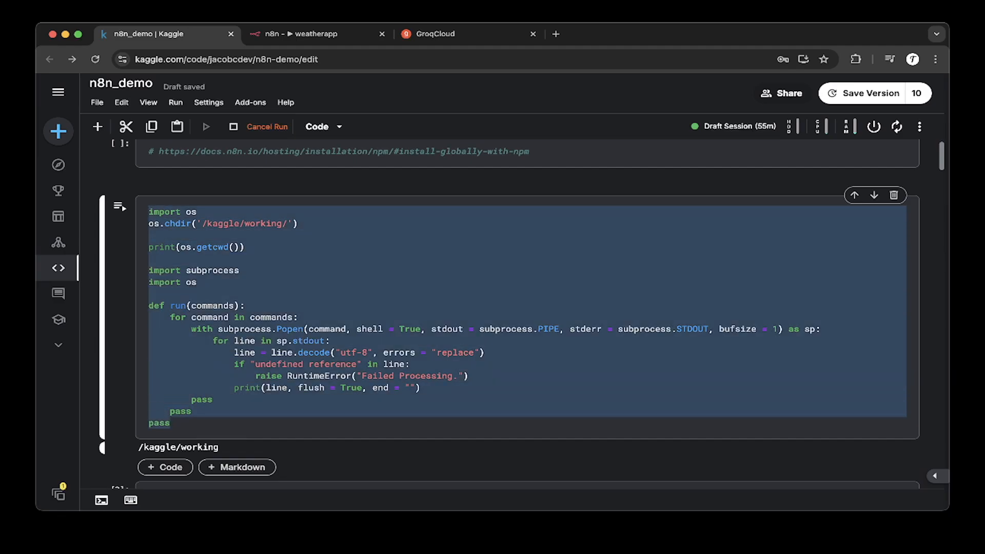
left_click(177, 232)
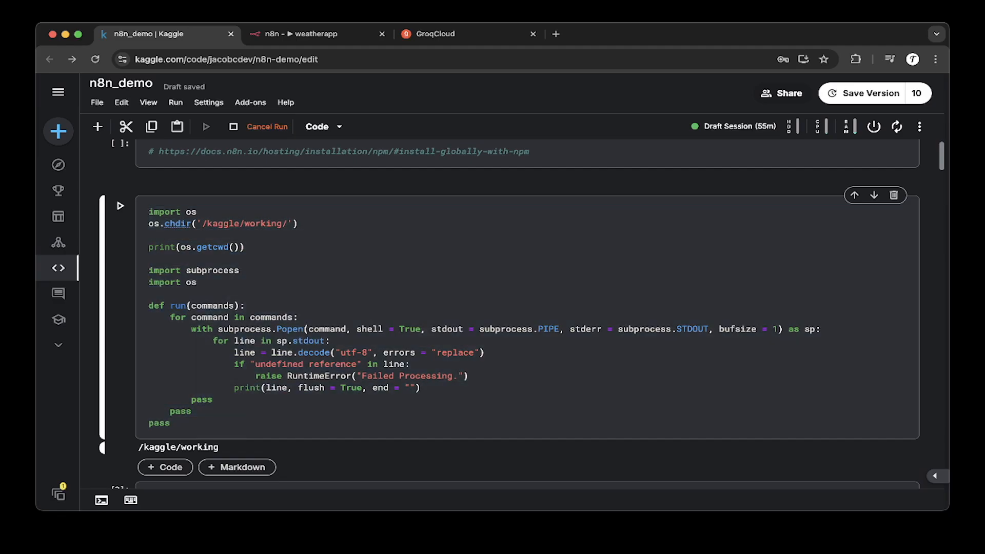
scroll(509, 314, "down", 2)
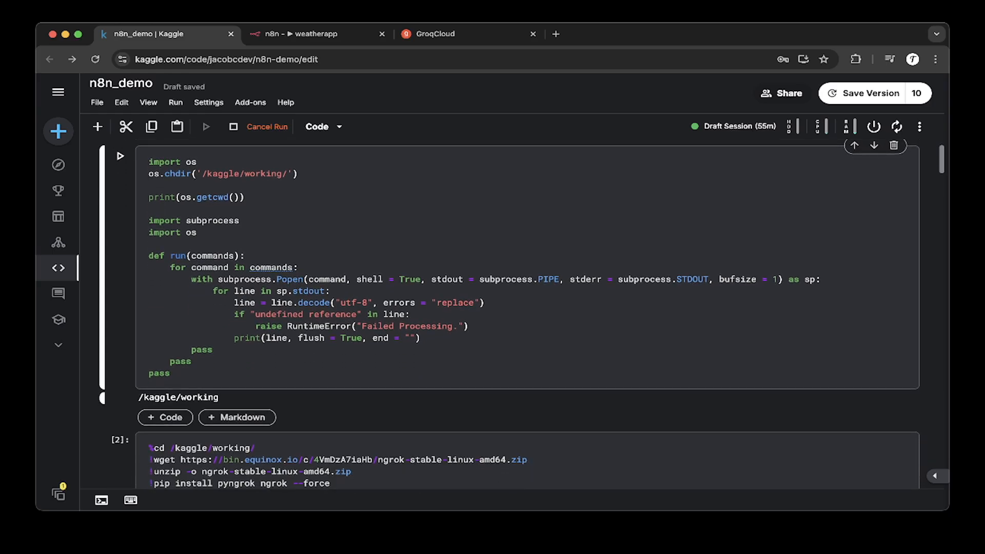
scroll(510, 315, "down", 1)
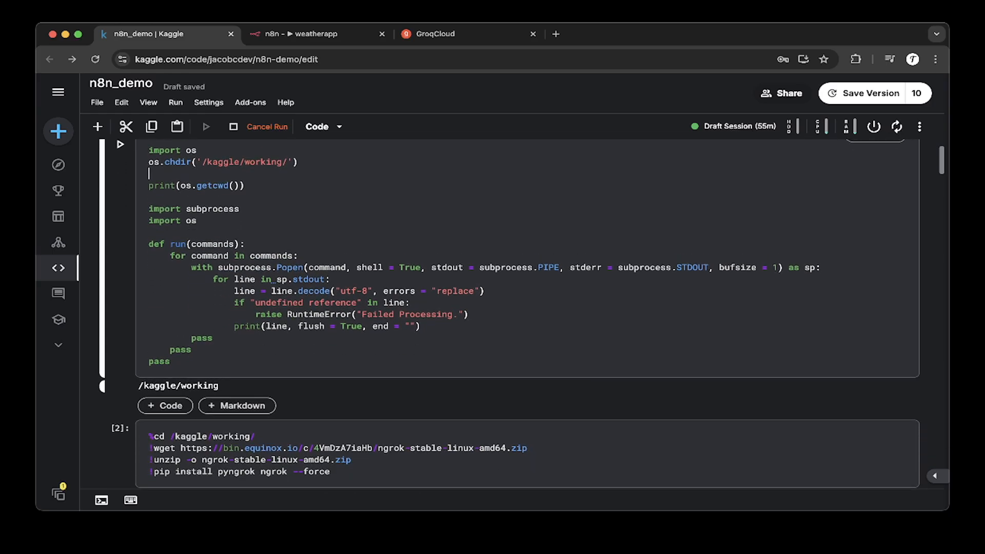
scroll(509, 315, "down", 4)
scroll(510, 314, "down", 4)
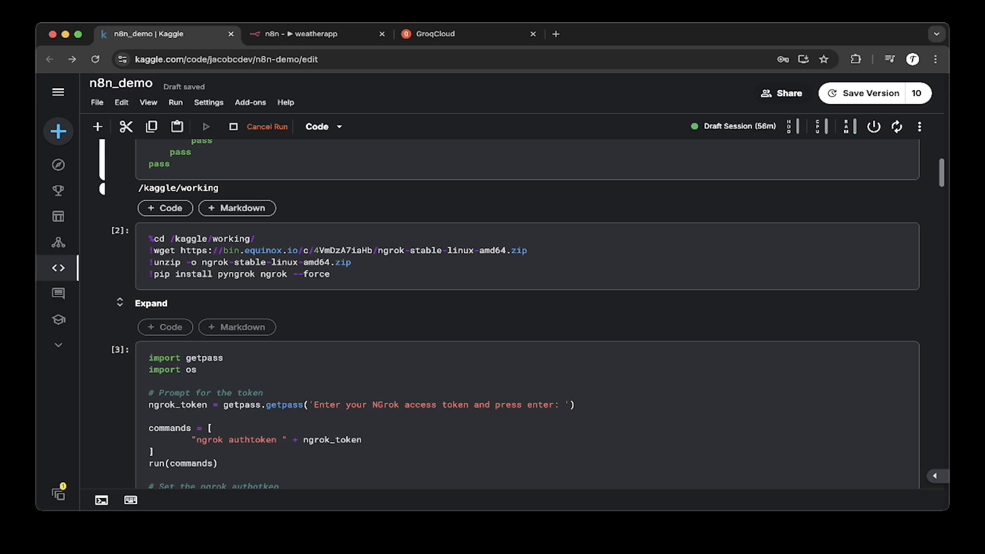
Step: Review the cell that downloads, unzips and installs ngrok and pyngrok
left_click_drag(331, 274, 149, 238)
left_click(331, 274)
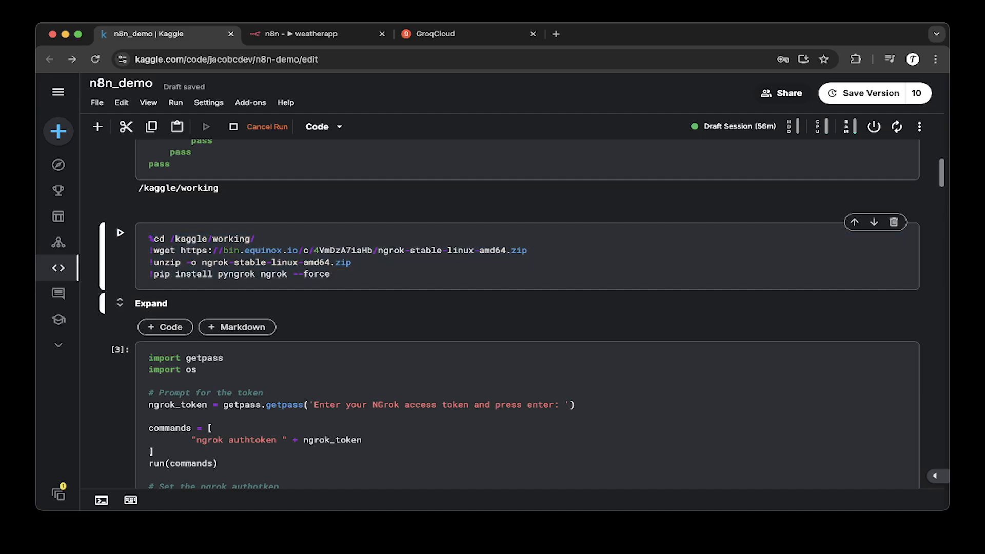
scroll(513, 308, "down", 3)
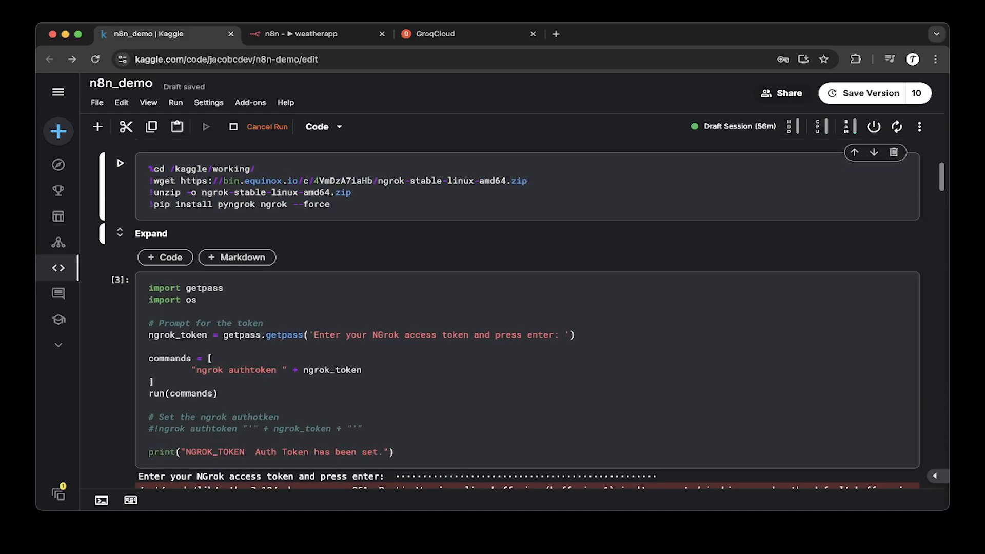
left_click_drag(148, 168, 121, 162)
left_click(319, 191)
left_click(293, 191)
left_click(331, 203)
left_click(298, 203)
left_click_drag(330, 203, 149, 179)
left_click(319, 203)
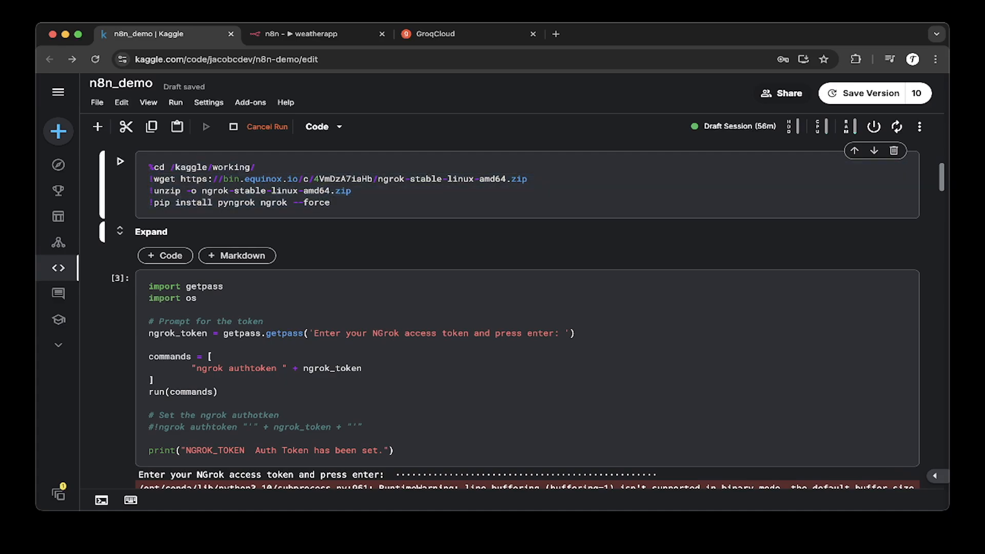
left_click_drag(330, 203, 121, 162)
left_click(324, 191)
scroll(325, 191, "down", 1)
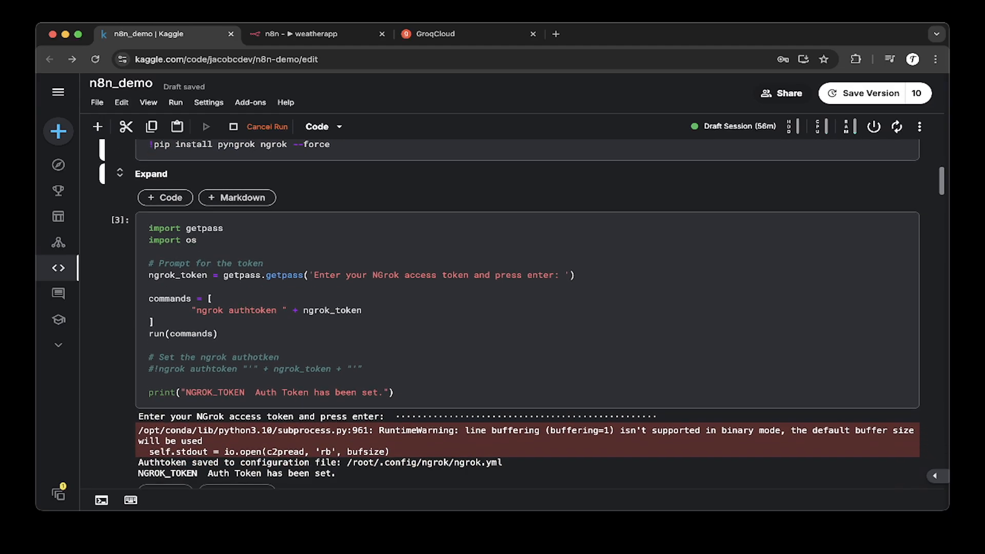
Step: Review the cell that prompts for the ngrok access token and saves it as the authtoken
left_click(148, 287)
scroll(527, 314, "down", 1)
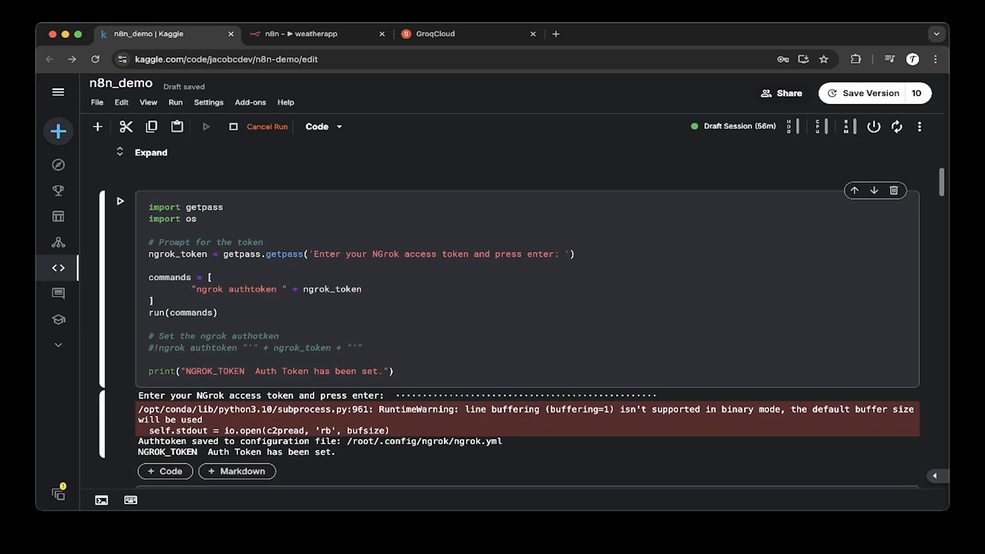
scroll(527, 314, "down", 2)
scroll(527, 314, "down", 1)
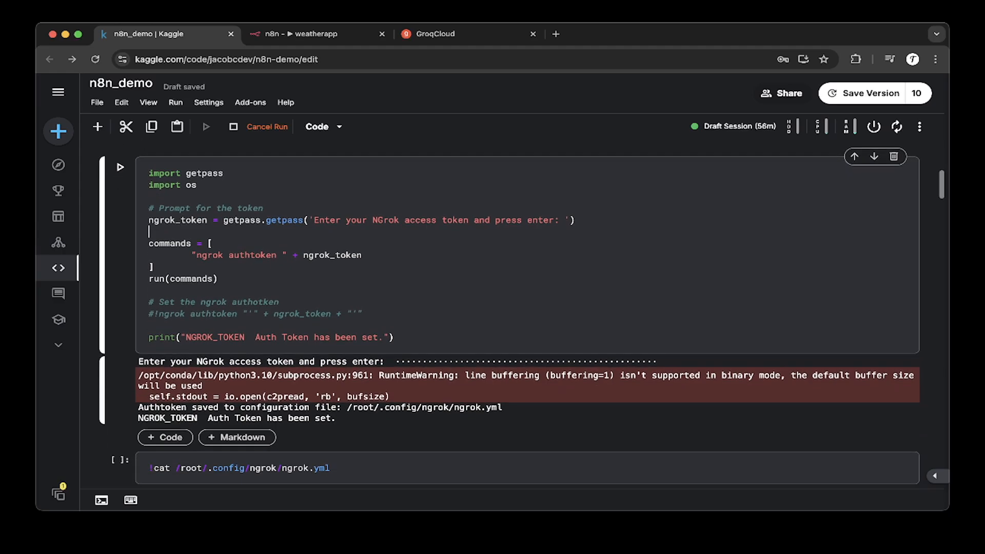
scroll(528, 314, "down", 1)
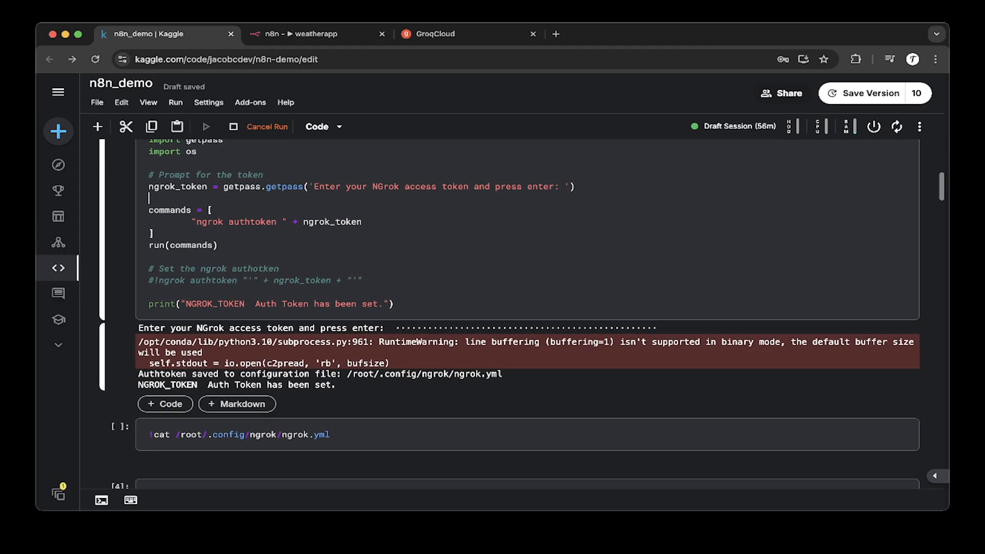
scroll(527, 314, "down", 5)
scroll(527, 314, "down", 1)
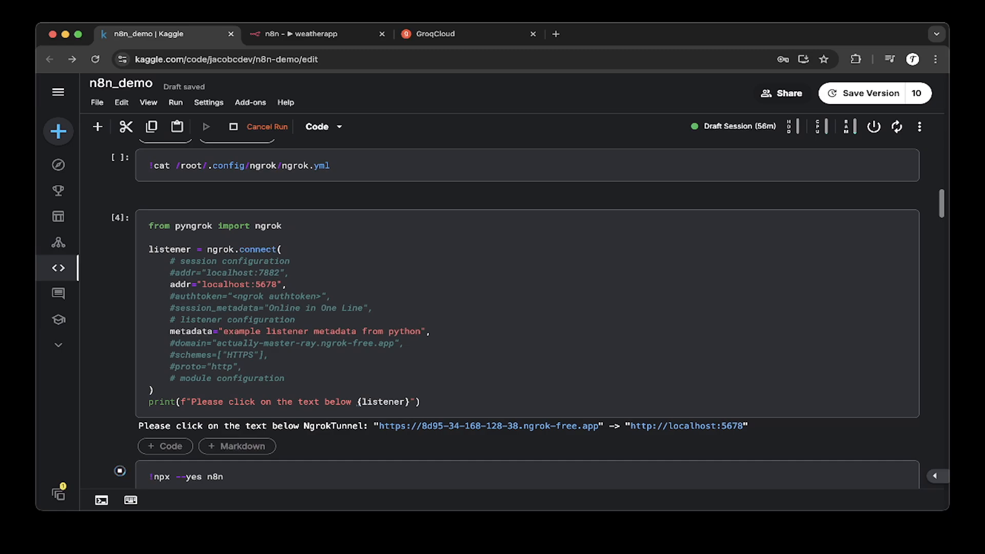
Step: Review the pyngrok cell that opens a tunnel to localhost:5678 and prints the public URL
left_click(288, 283)
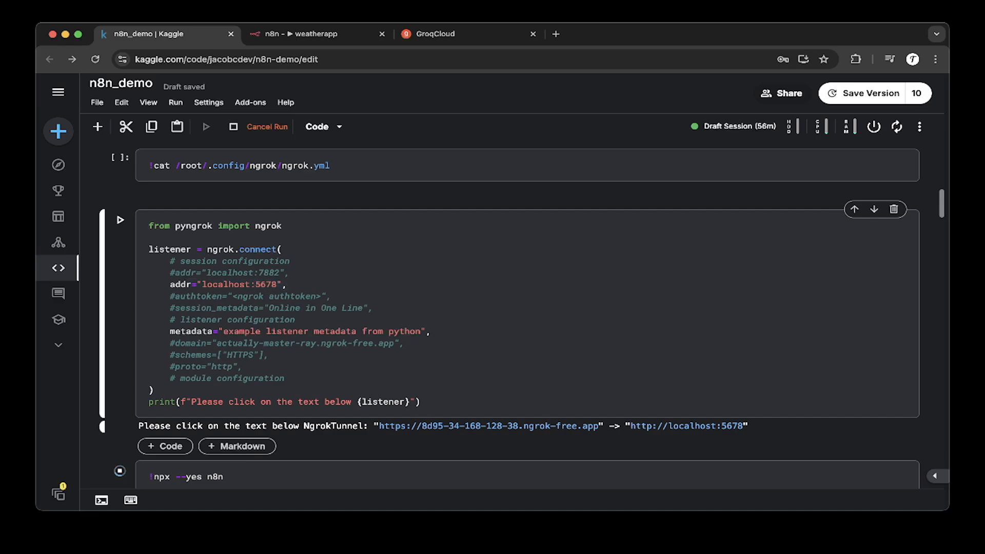
double_click(273, 283)
left_click_drag(149, 226, 241, 367)
left_click(241, 367)
scroll(241, 367, "down", 1)
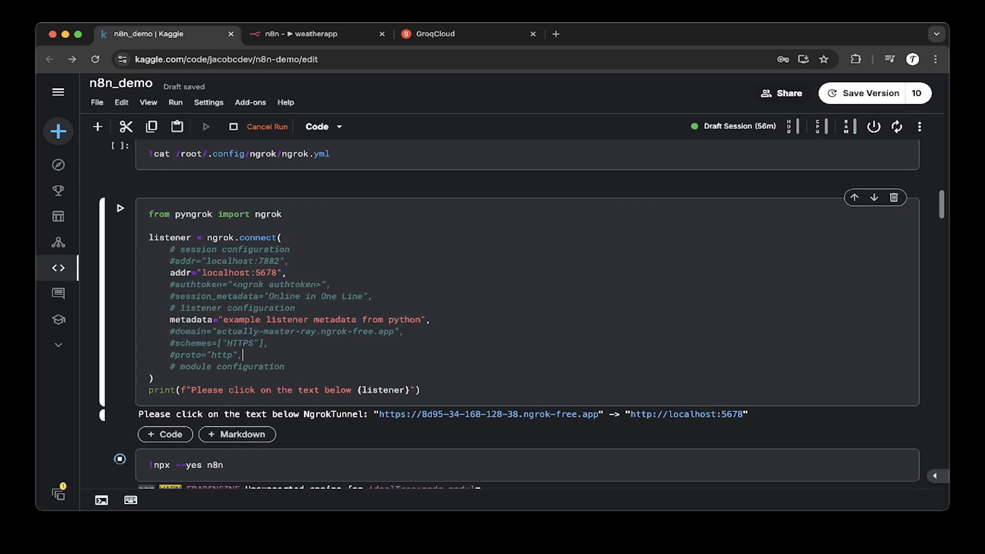
scroll(487, 405, "down", 1)
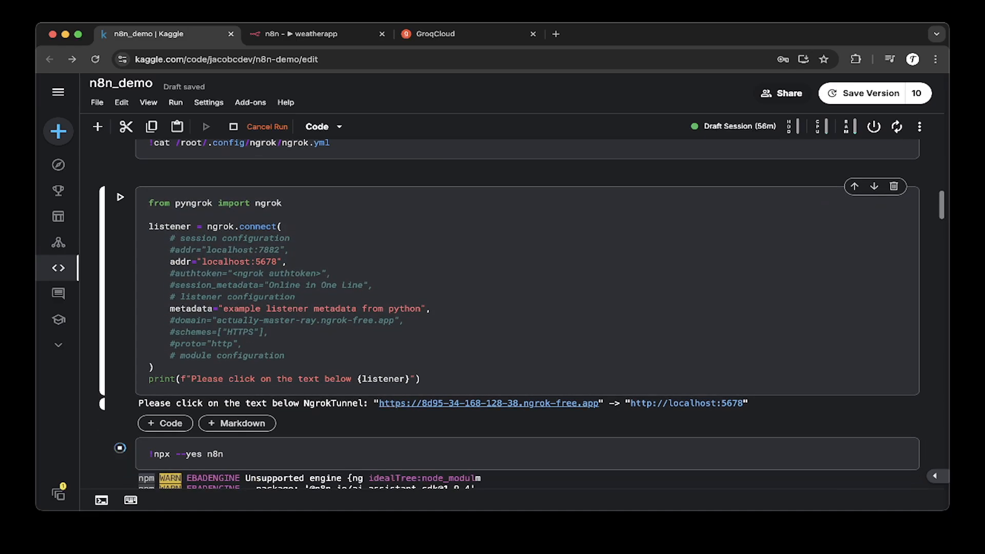
scroll(487, 404, "down", 3)
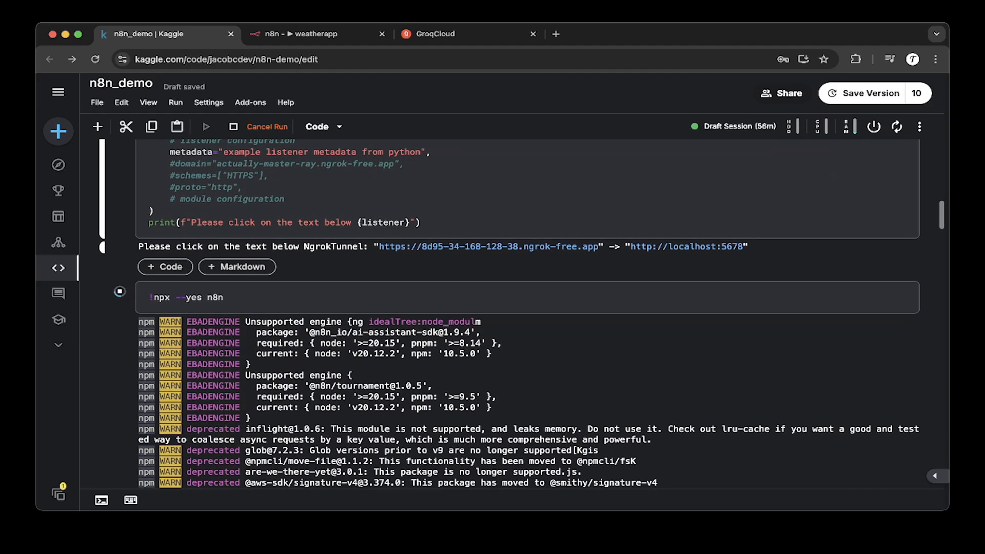
Step: Examine the npx --yes n8n cell and its startup log output
triple_click(229, 297)
left_click(229, 298)
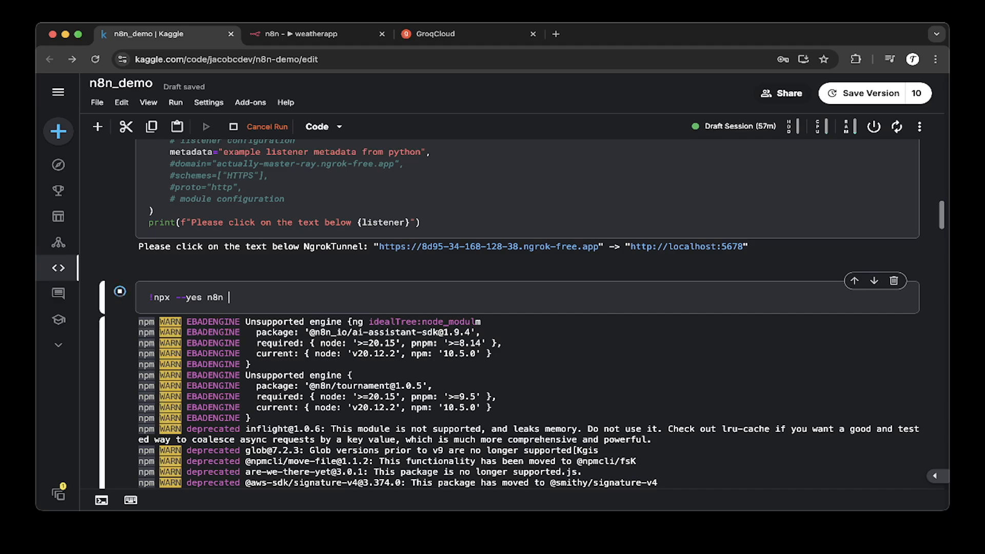
left_click_drag(229, 298, 165, 297)
left_click(230, 298)
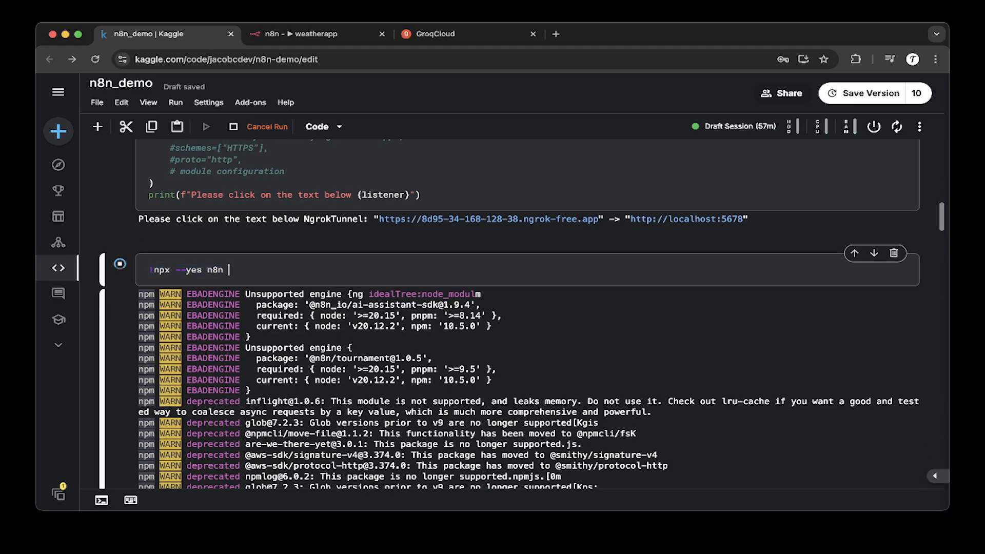
key("super+a")
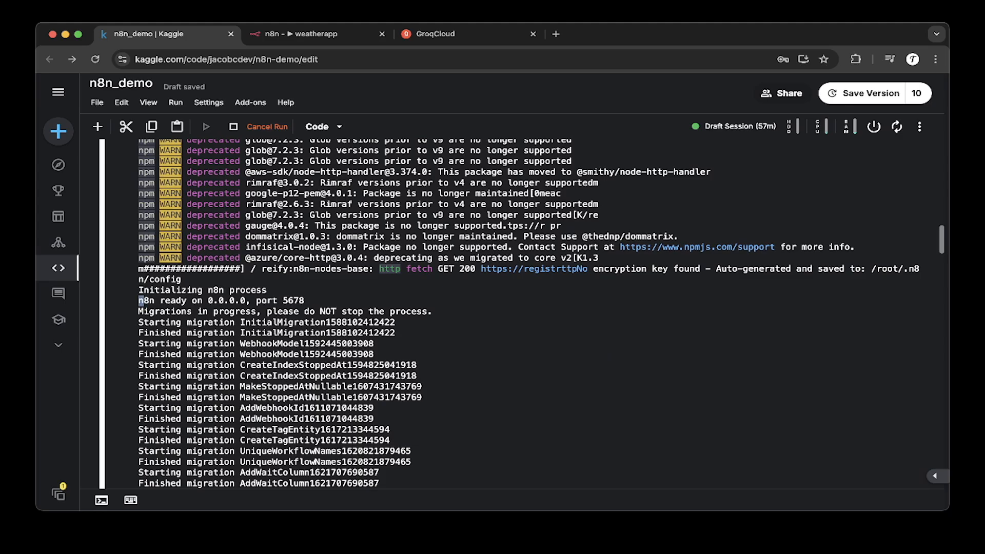
scroll(509, 317, "up", 15)
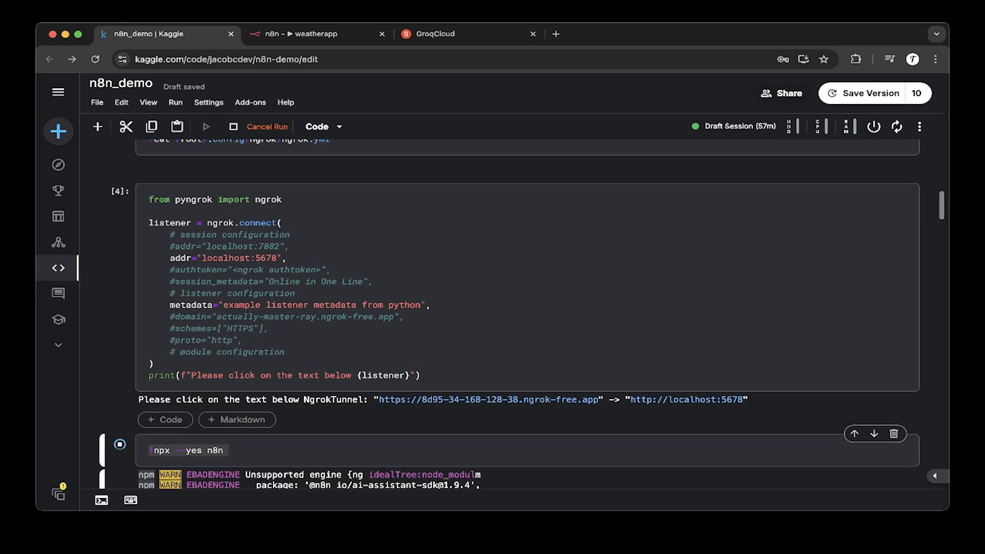
left_click(288, 258)
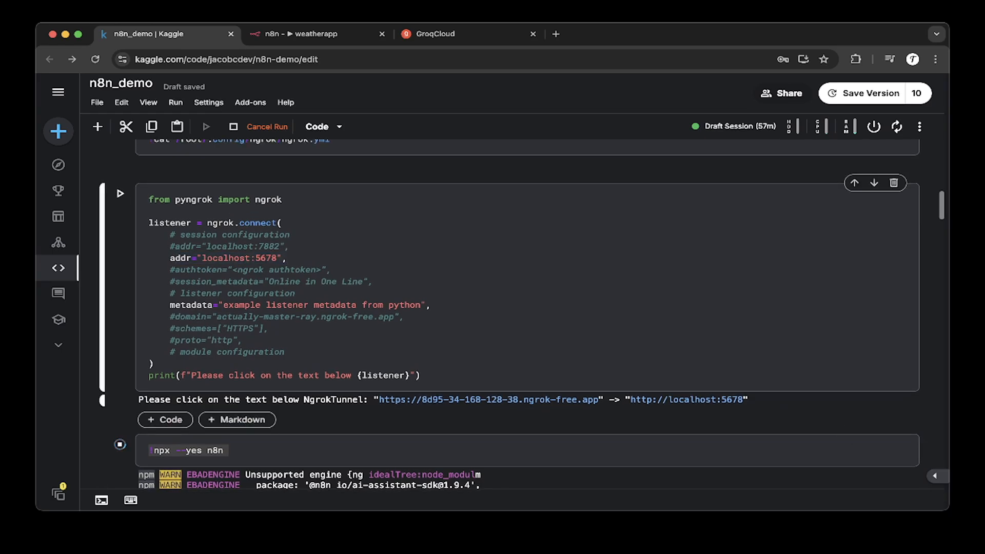
scroll(510, 314, "down", 2)
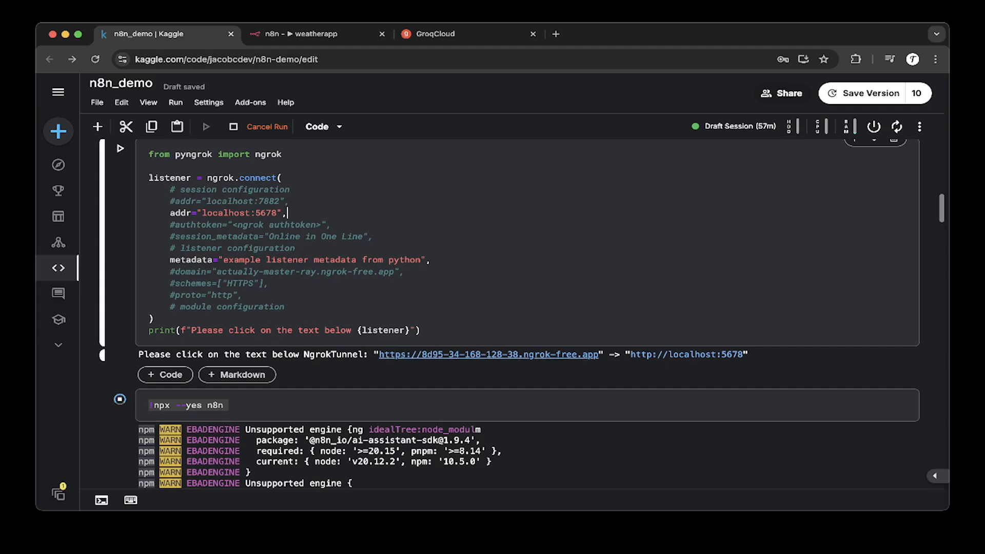
Step: Switch between the notebook and the n8n workflows page opened through the ngrok URL
key("ctrl+Tab")
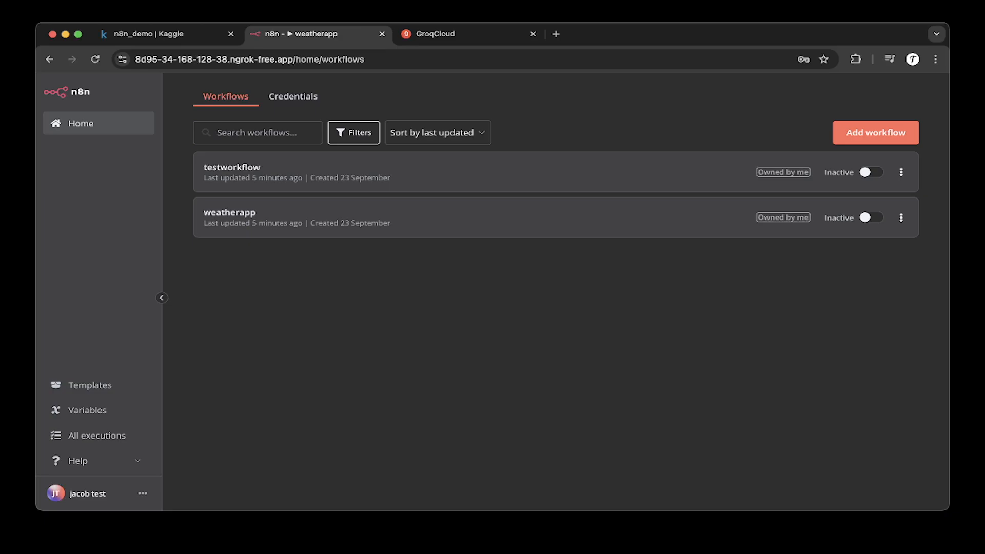
key("super+1")
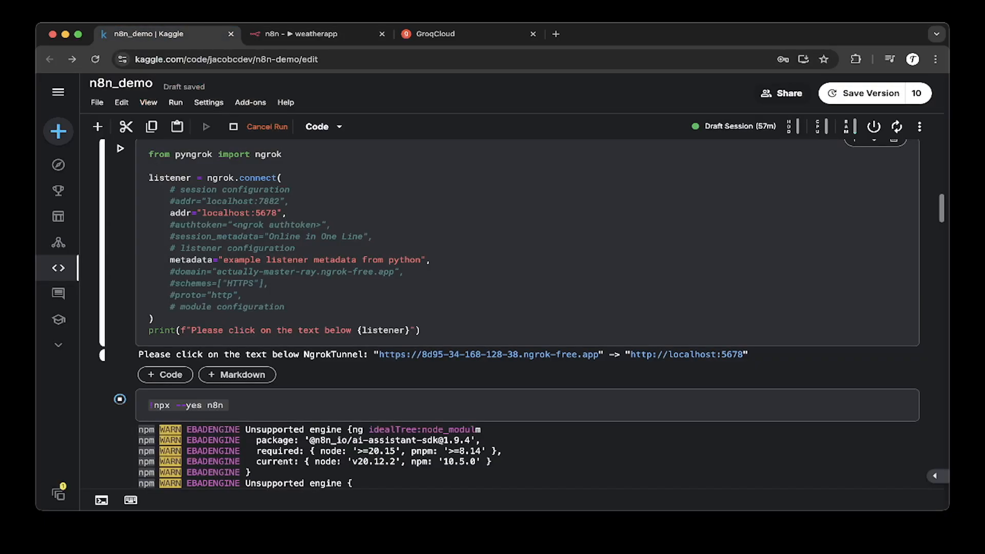
scroll(510, 315, "down", 1)
key("super+2")
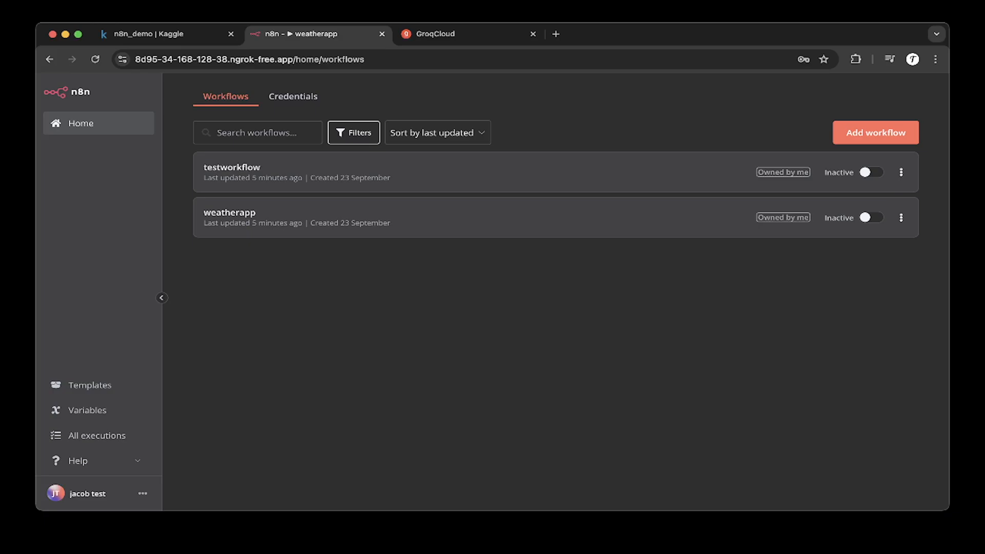
key("super+1")
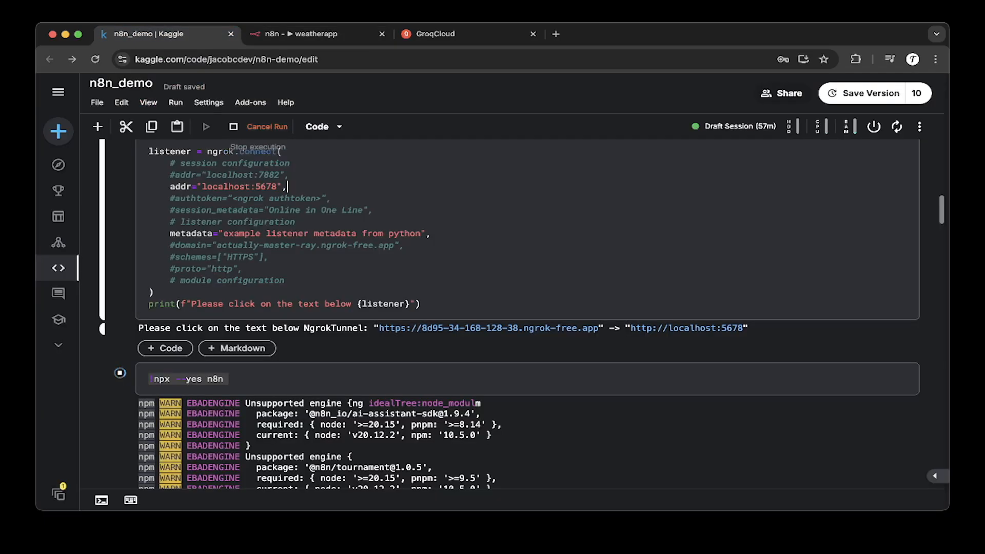
scroll(510, 315, "down", 3)
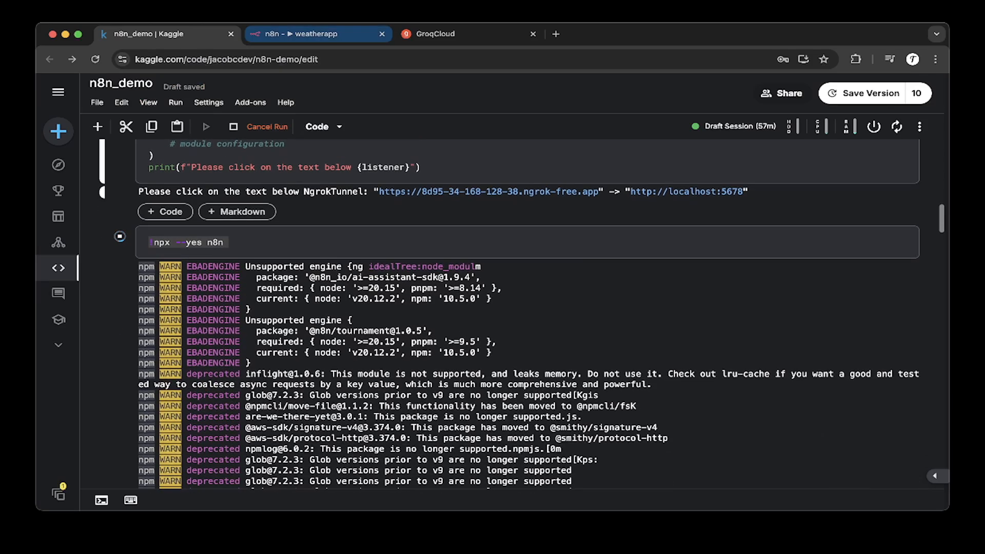
key("super+2")
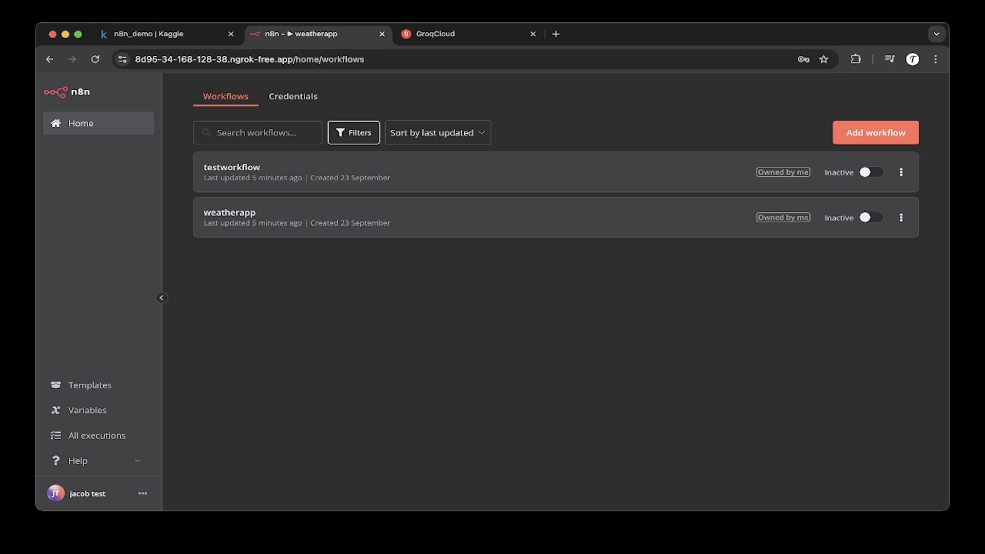
Step: Open the testworkflow workflow from the n8n workflow list
left_click(876, 133)
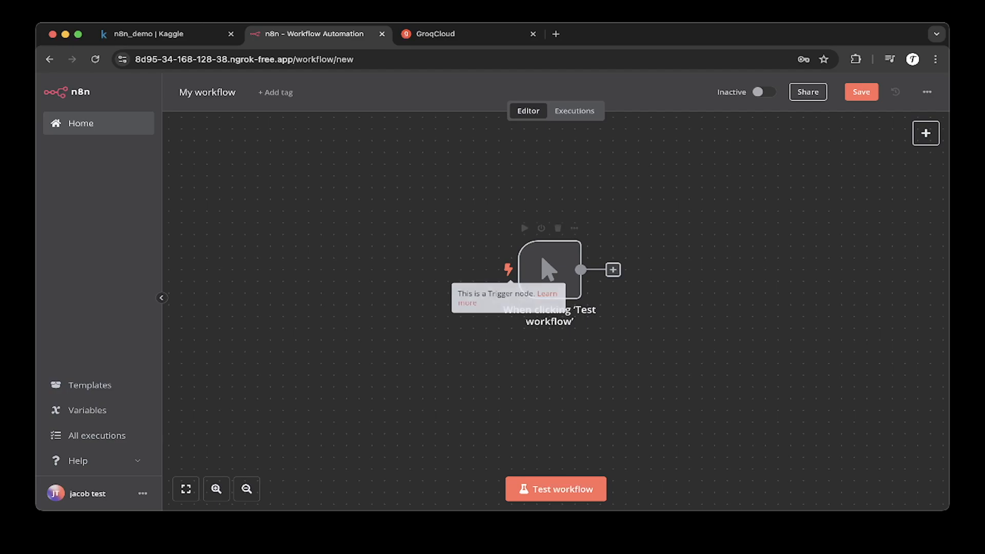
left_click(81, 123)
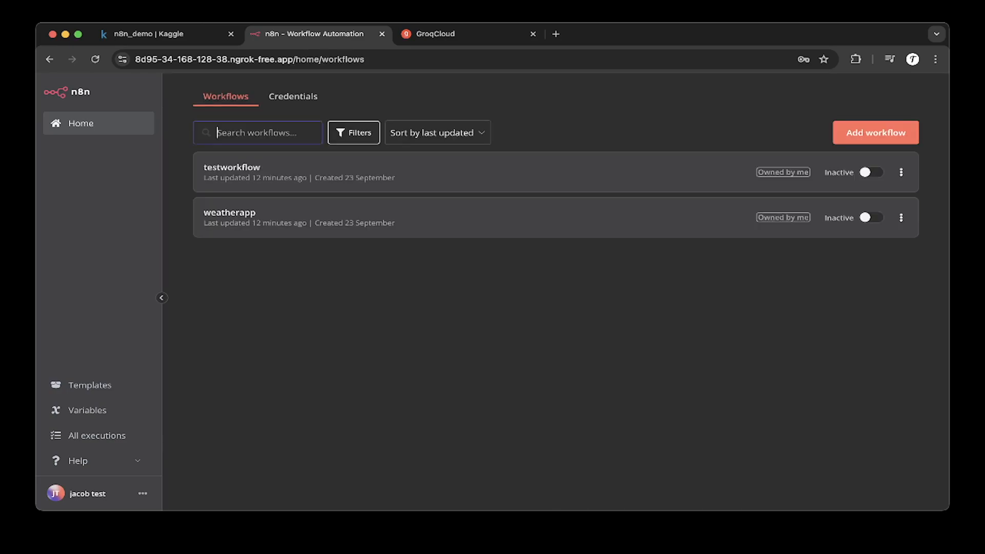
left_click(232, 168)
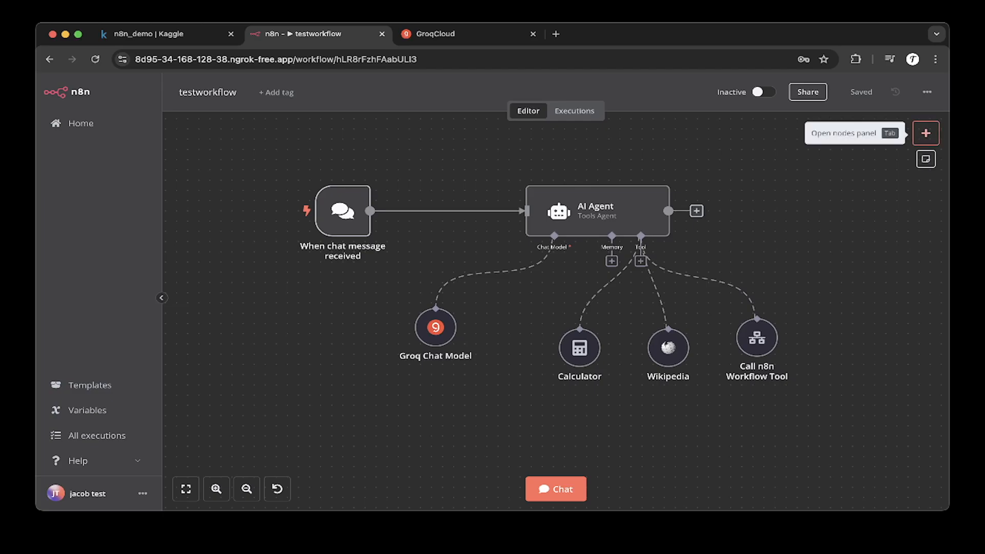
Step: Open the nodes panel in the testworkflow editor and close it again
left_click(926, 133)
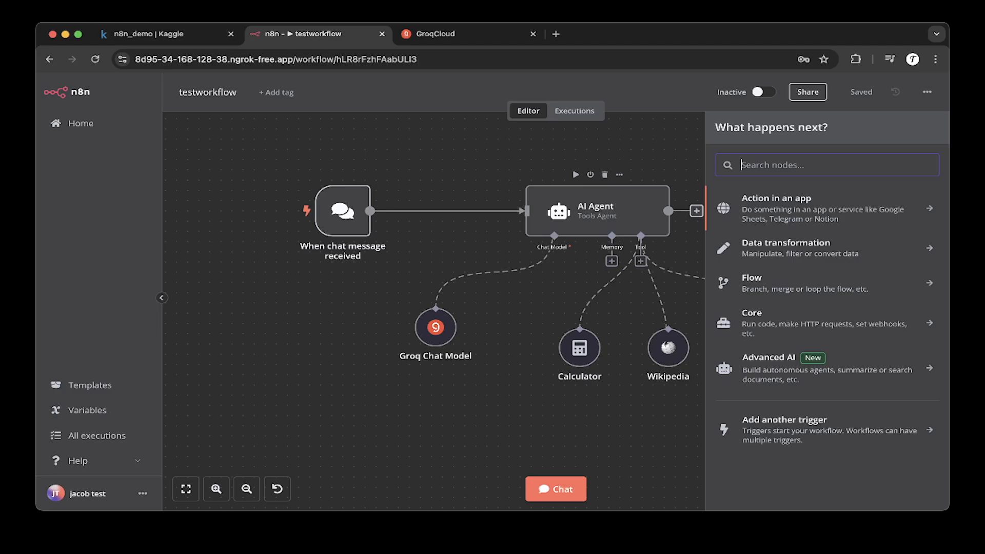
key("Escape")
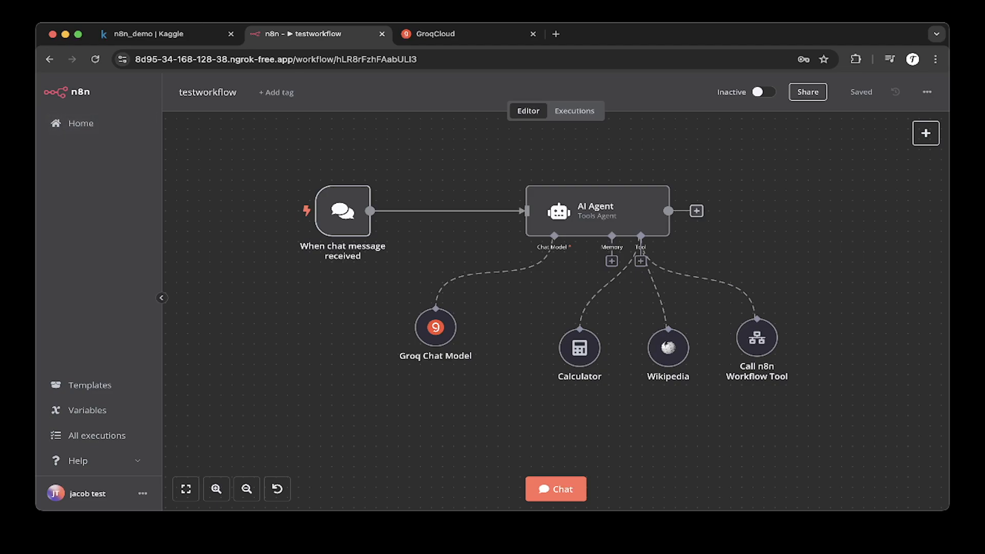
Step: Create a new workflow from the workflows home page
left_click(81, 123)
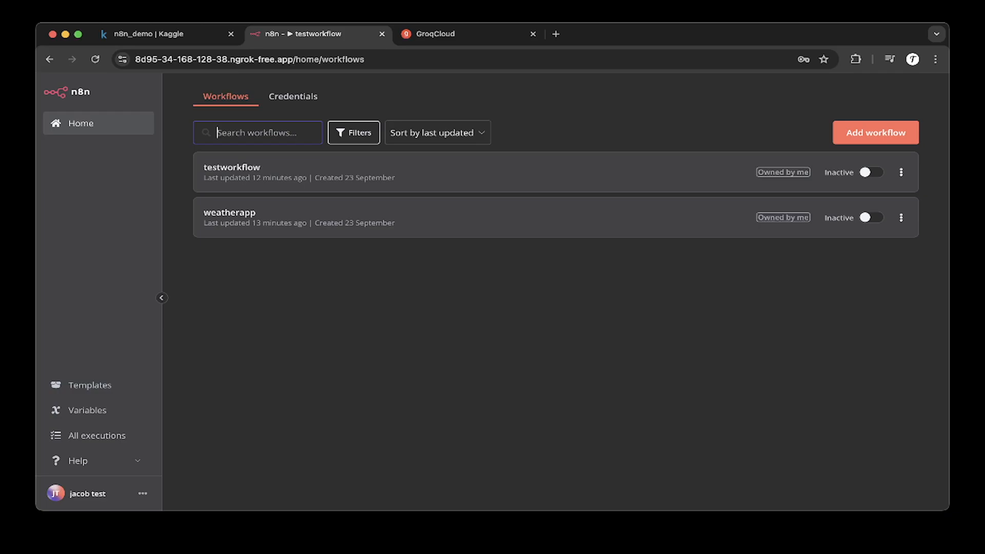
left_click(876, 132)
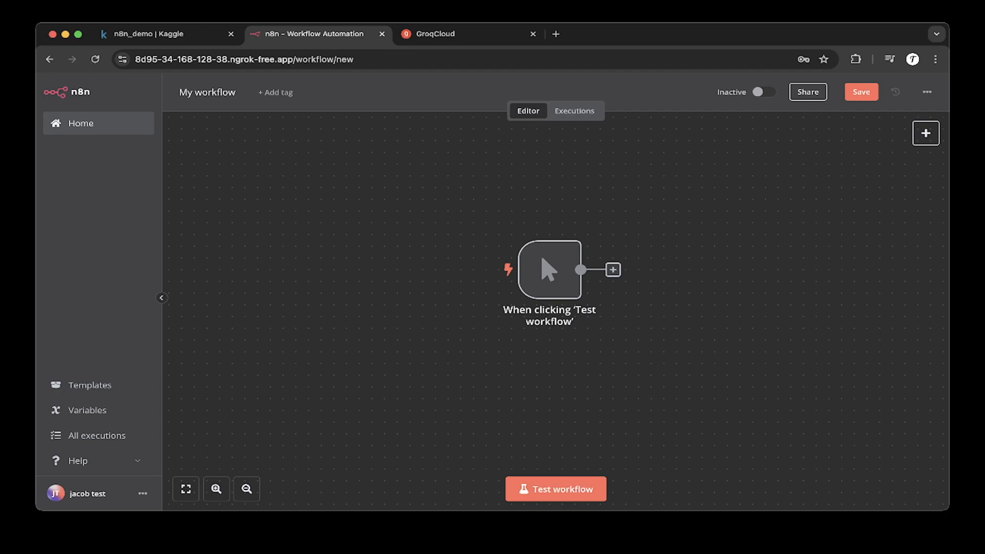
Step: Browse the Advanced AI node list in the new workflow, then close the panel
left_click(925, 133)
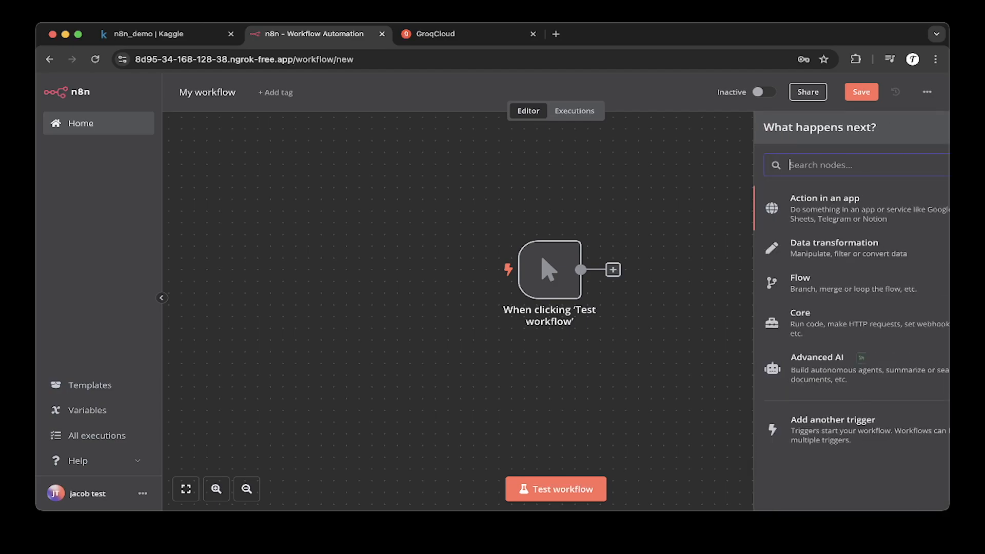
key("Tab")
key("Tab")
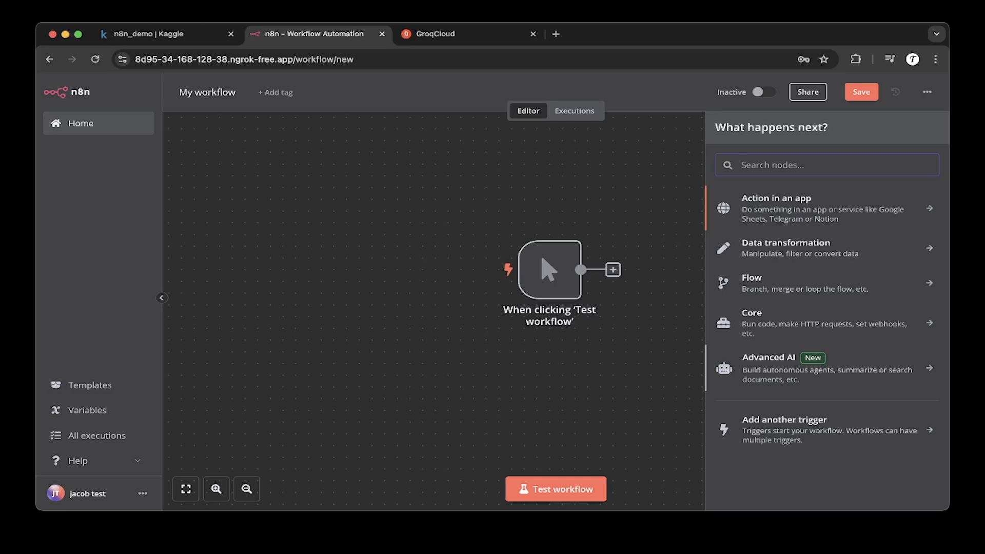
key("Return")
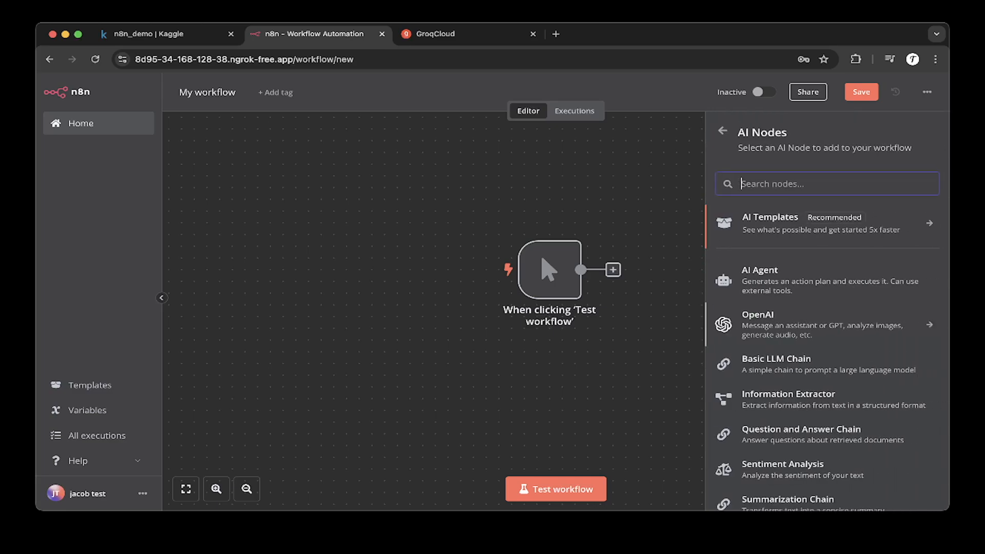
scroll(827, 313, "down", 1)
scroll(827, 271, "up", 1)
scroll(827, 280, "up", 1)
scroll(827, 316, "down", 1)
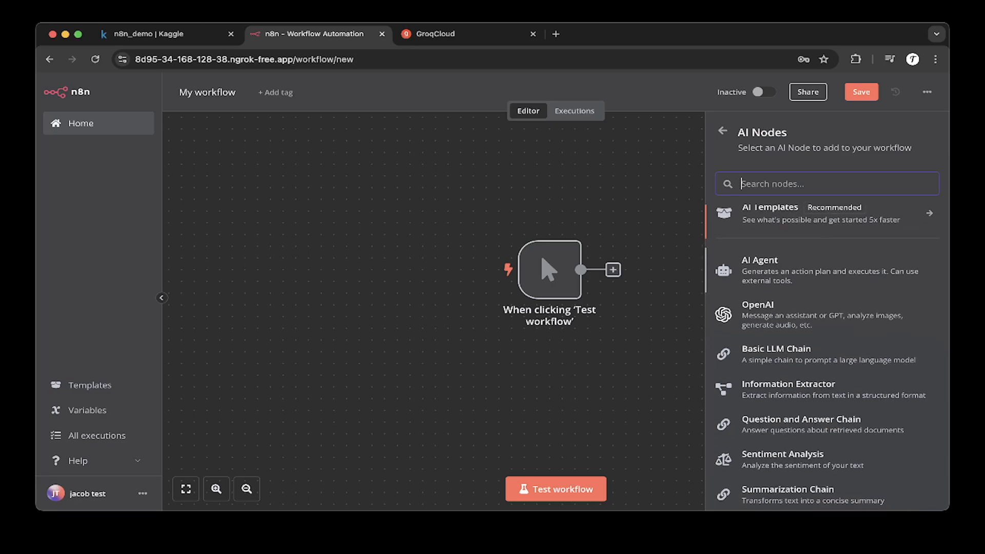
scroll(827, 321, "down", 1)
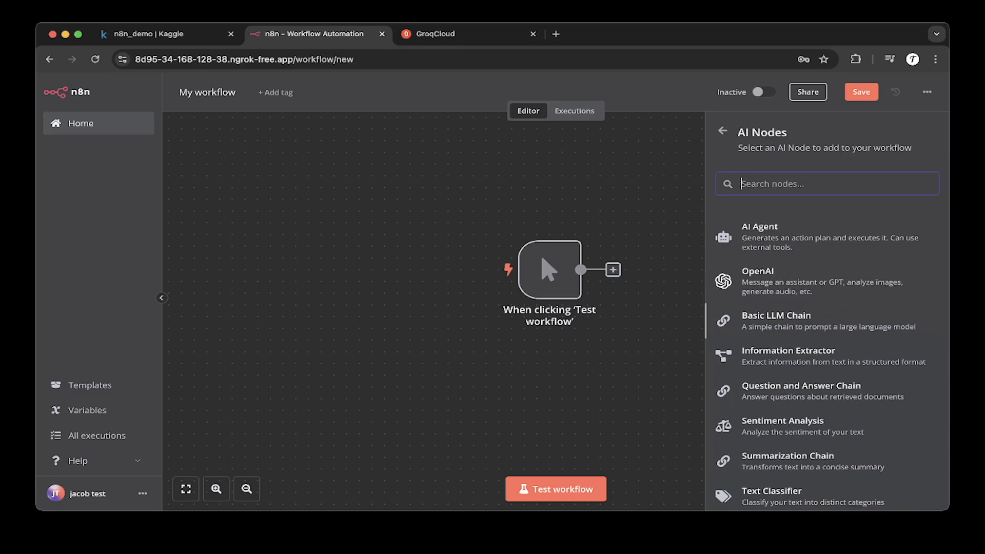
scroll(827, 316, "down", 1)
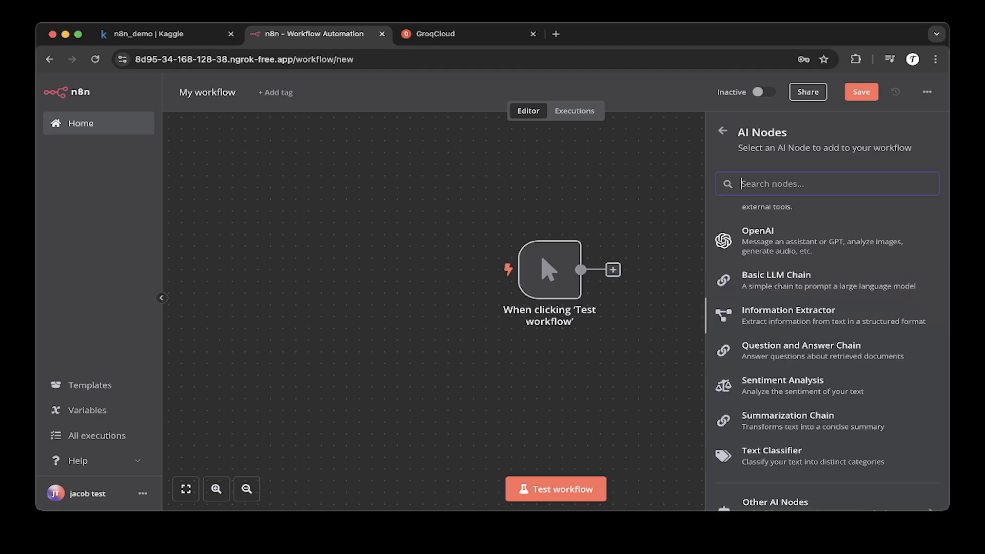
scroll(827, 328, "down", 2)
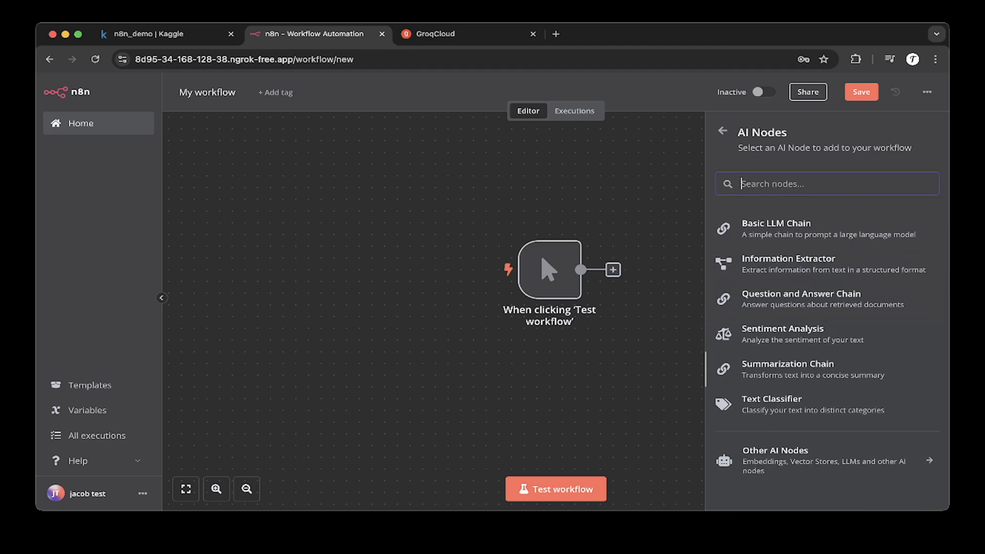
scroll(827, 308, "up", 3)
key("Escape")
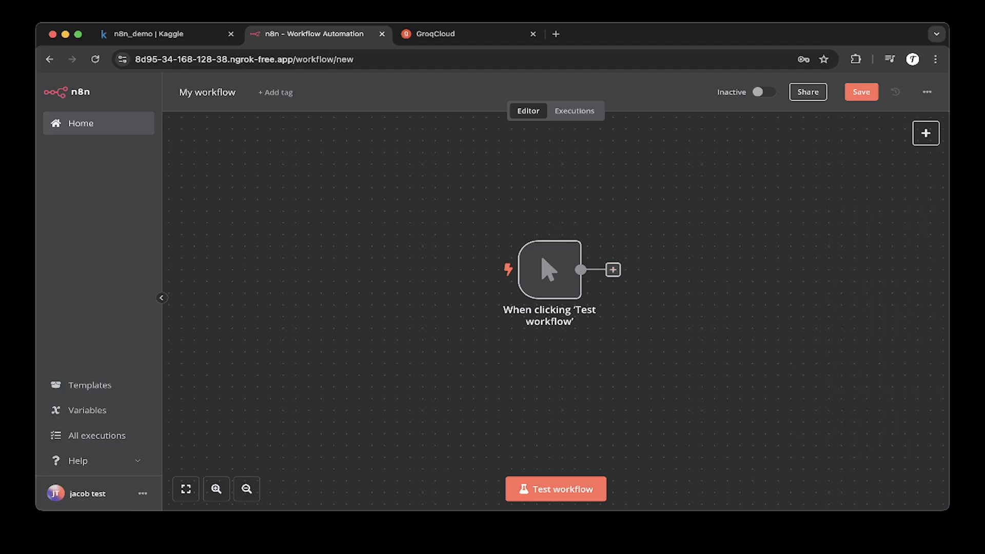
Step: Return to the workflow list and open testworkflow
left_click(81, 123)
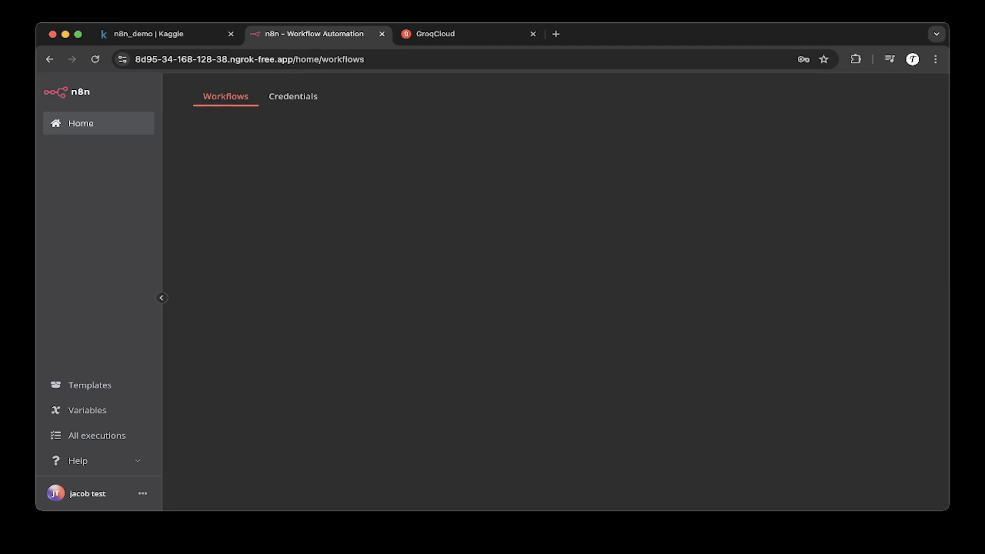
left_click(231, 168)
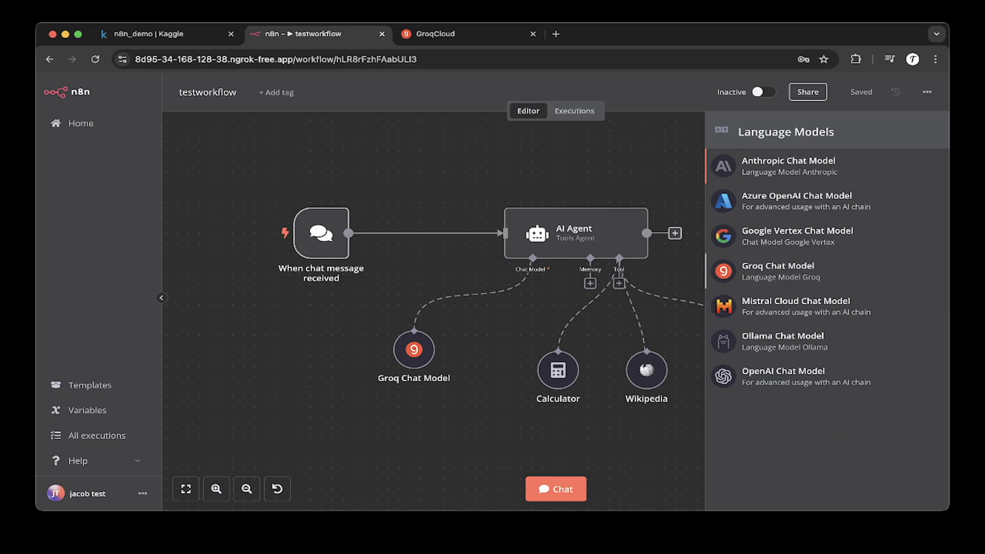
Step: Inspect the Groq Chat Model node's credential and model options, checking the GroqCloud API keys page
key("Escape")
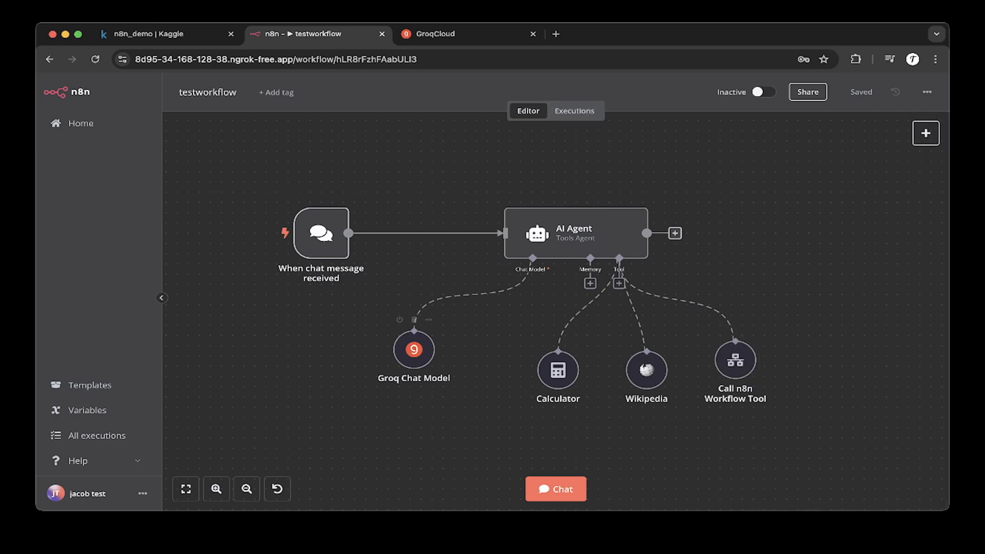
double_click(414, 350)
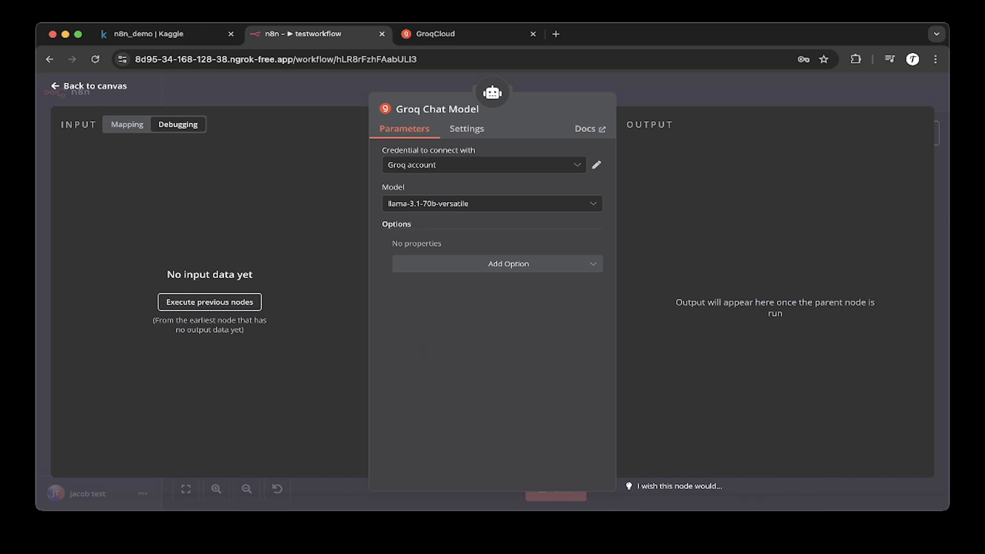
left_click(452, 34)
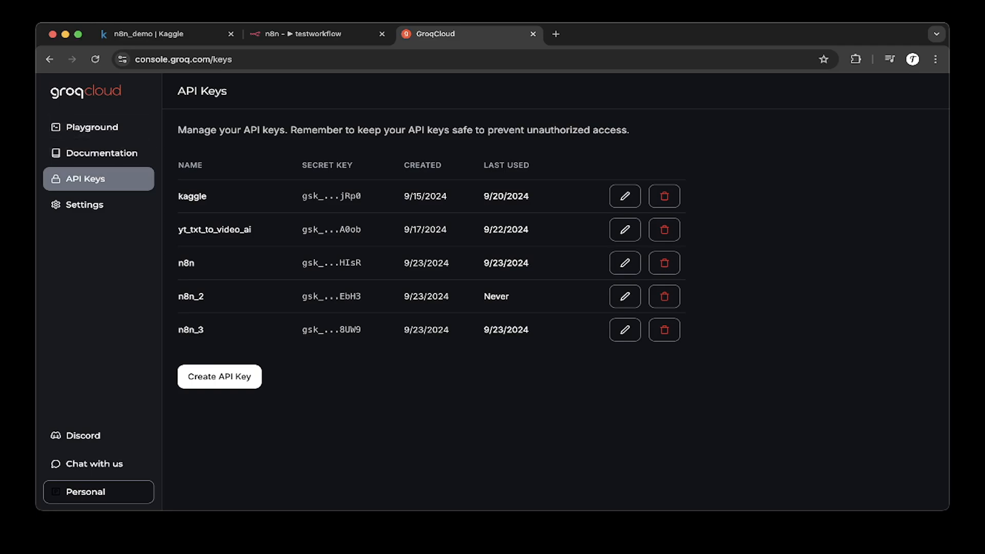
left_click(318, 34)
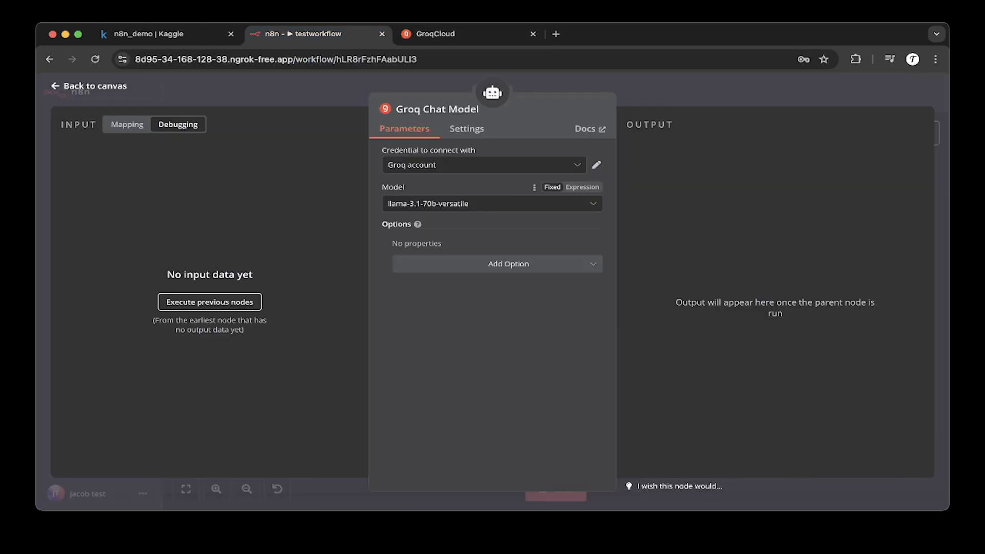
left_click(492, 203)
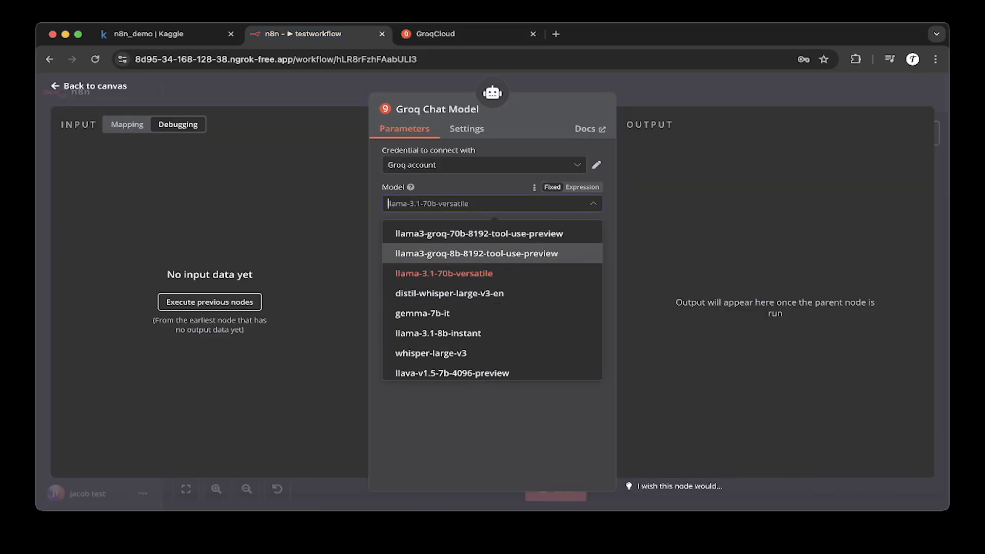
key("Escape")
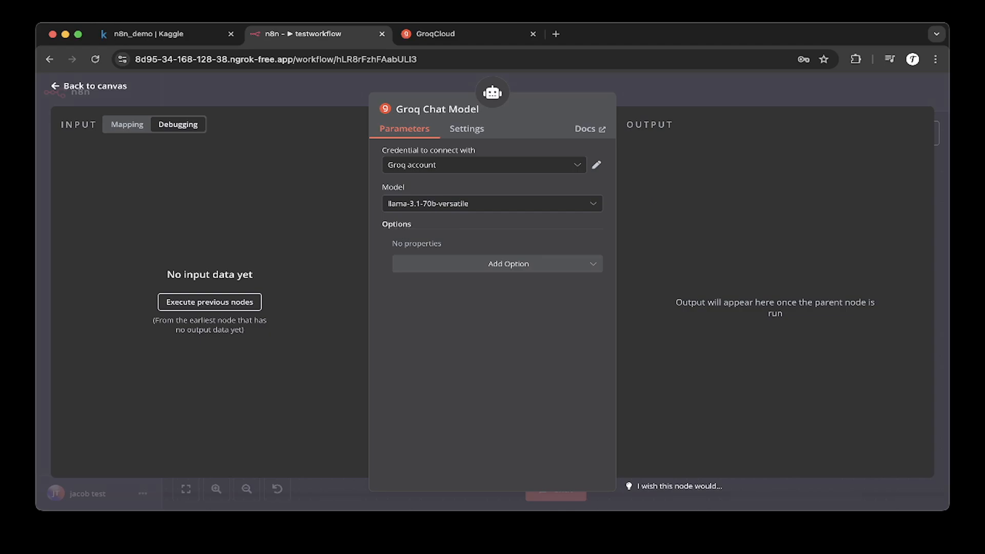
key("Escape")
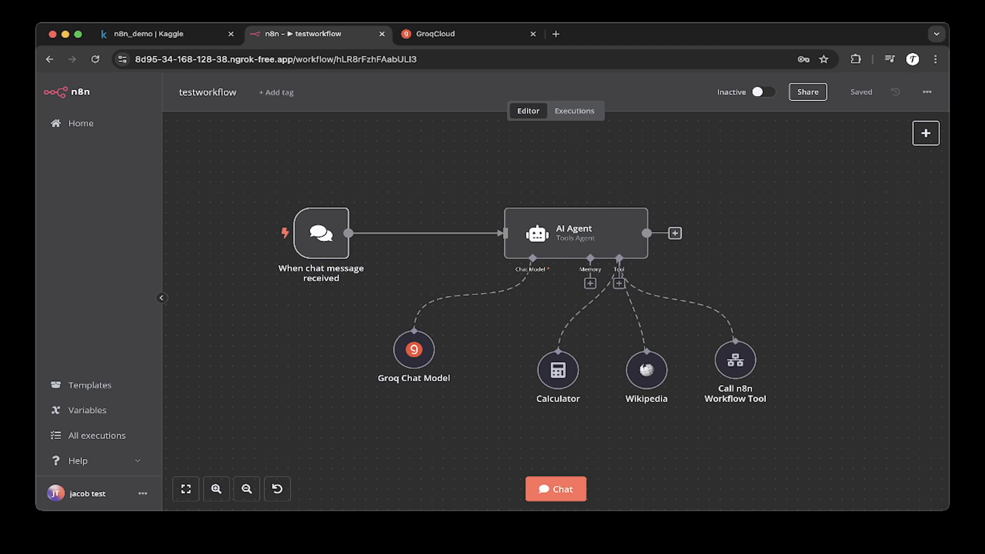
Step: Browse the memory and tool node options available for the AI Agent
left_click(590, 284)
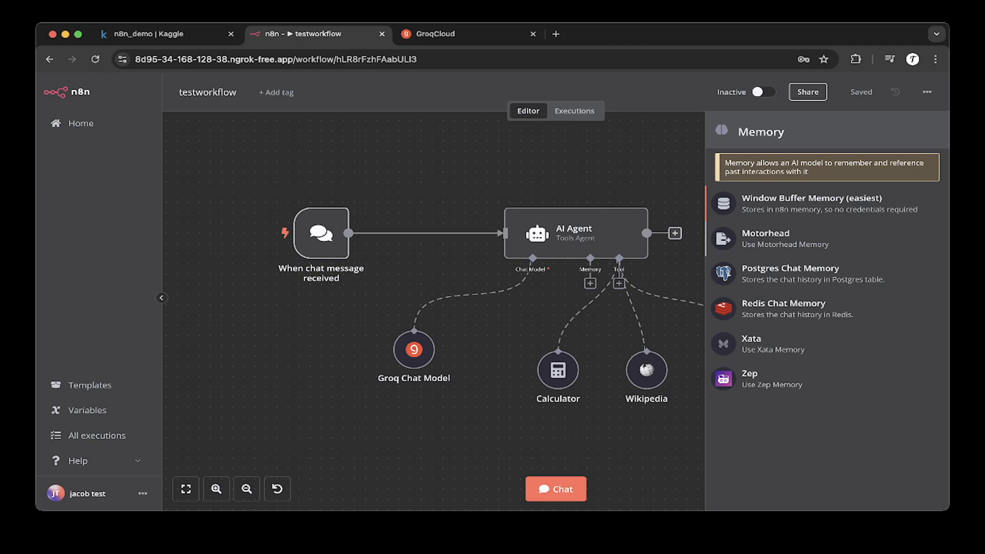
key("Escape")
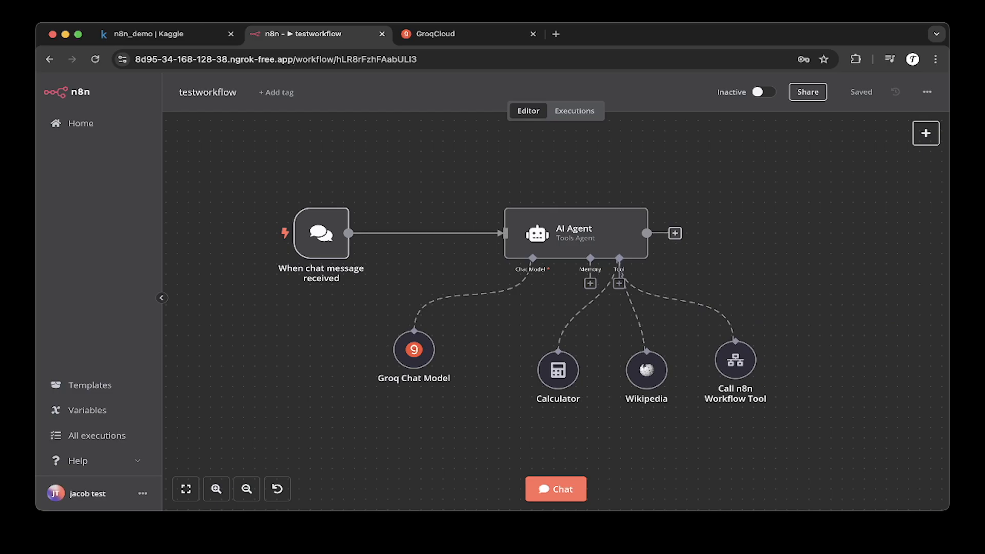
left_click(591, 283)
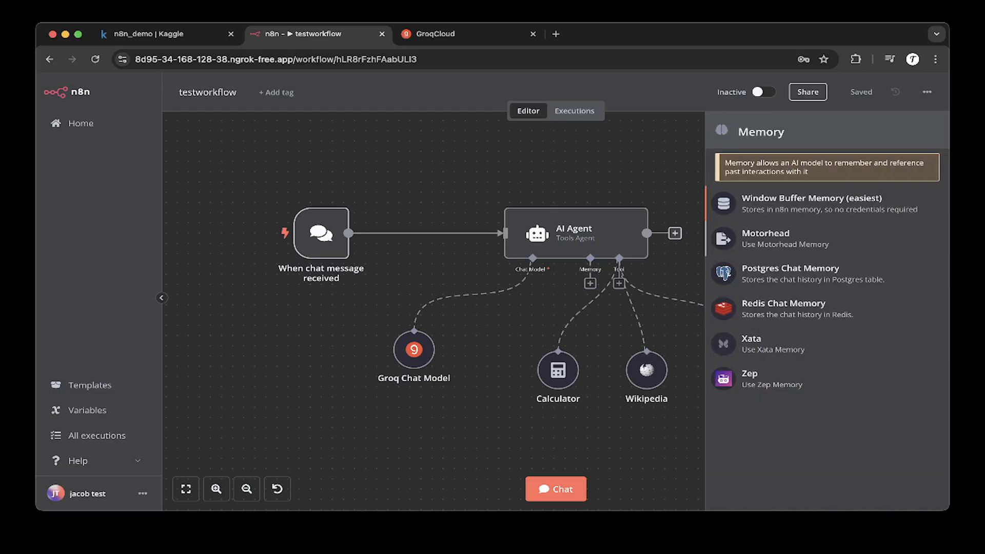
left_click(577, 167)
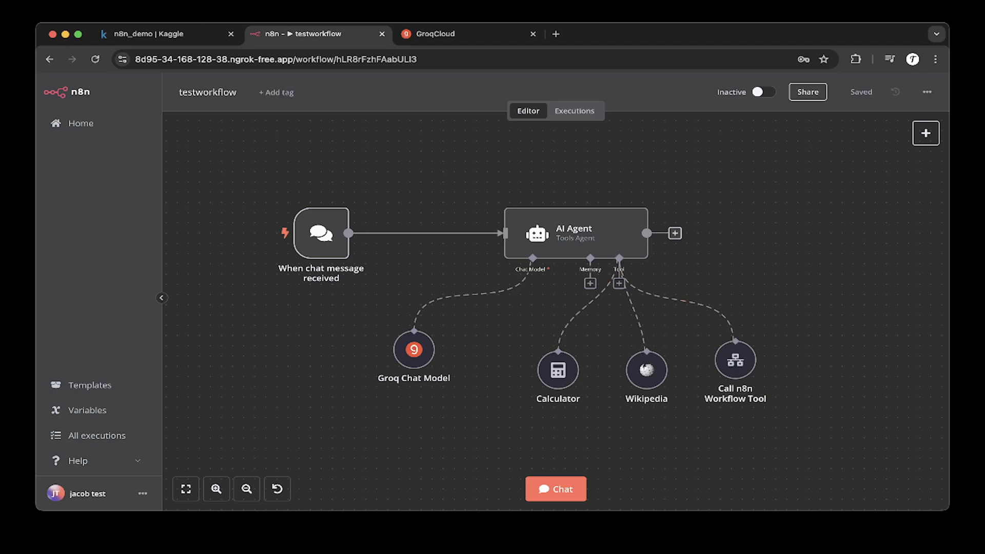
left_click(619, 283)
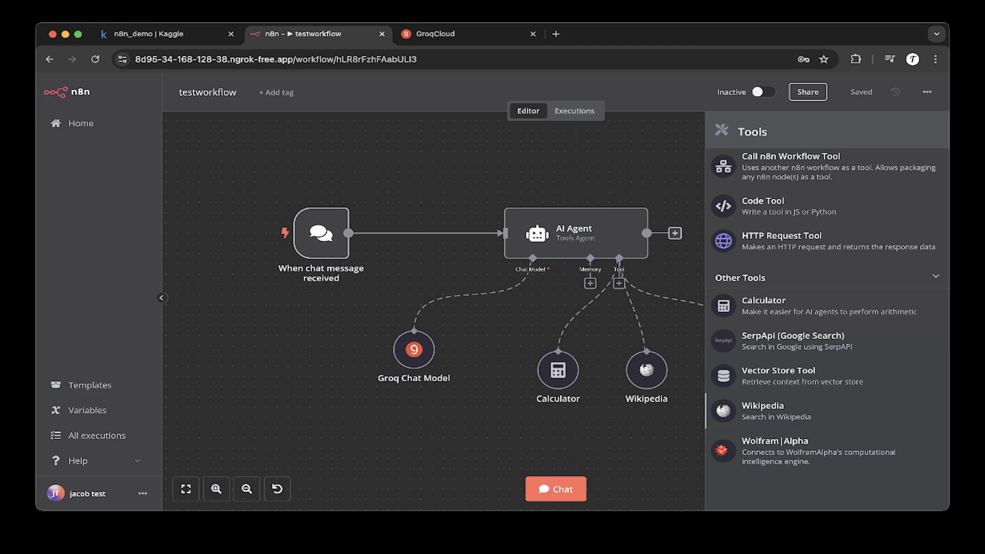
left_click(686, 351)
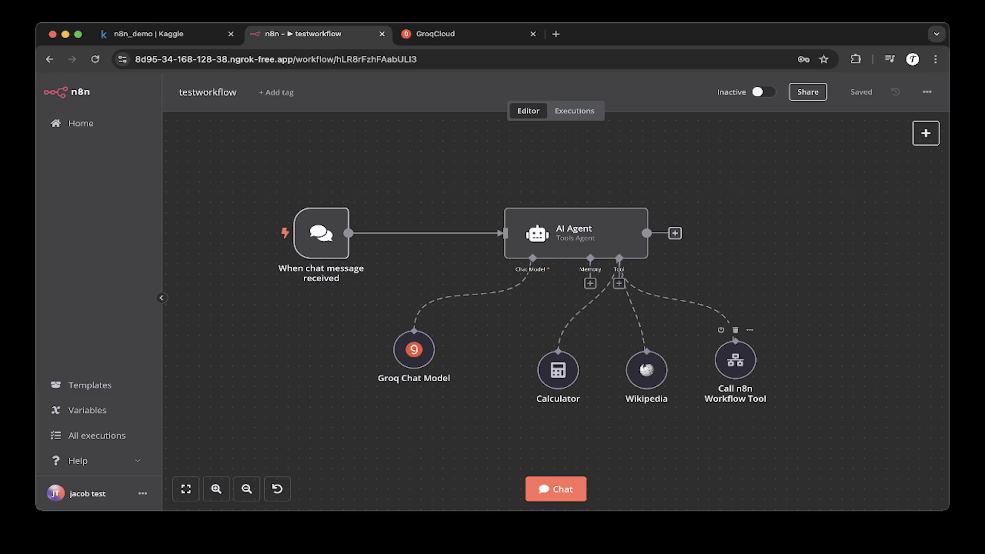
Step: In the Call n8n Workflow Tool node, select weatherapp as the workflow to call
double_click(736, 360)
scroll(493, 231, "down", 2)
scroll(493, 301, "up", 1)
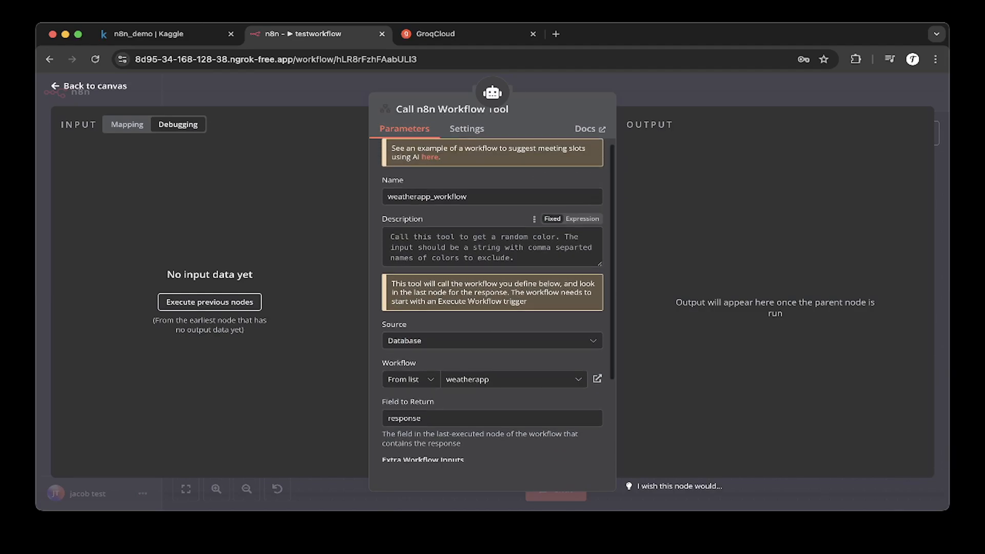
double_click(466, 197)
left_click(482, 197)
scroll(493, 241, "down", 1)
left_click(513, 342)
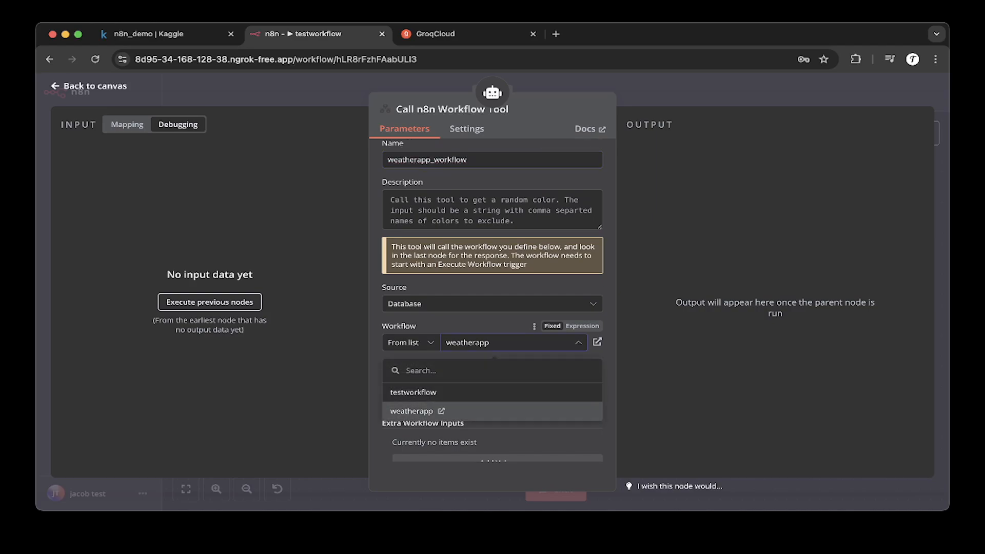
left_click(411, 411)
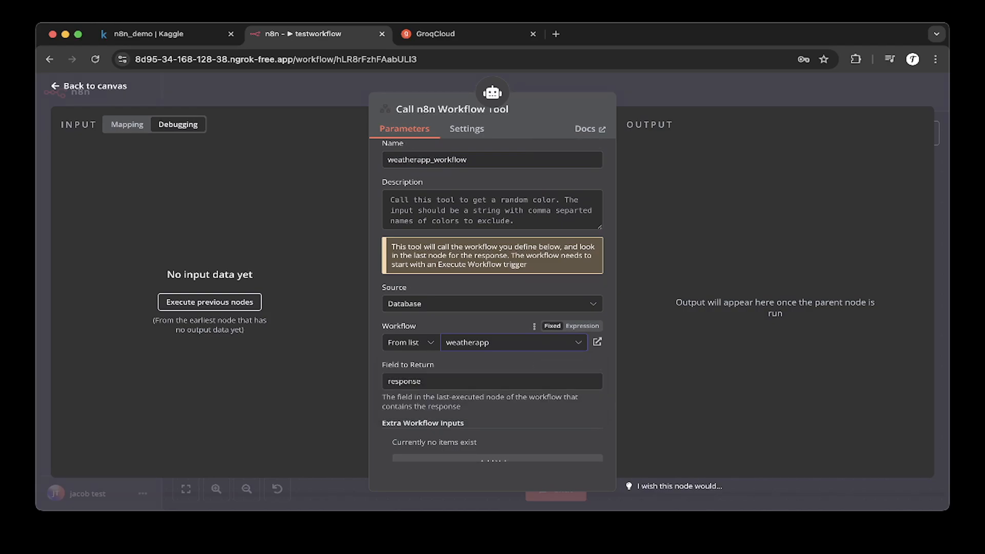
left_click(90, 86)
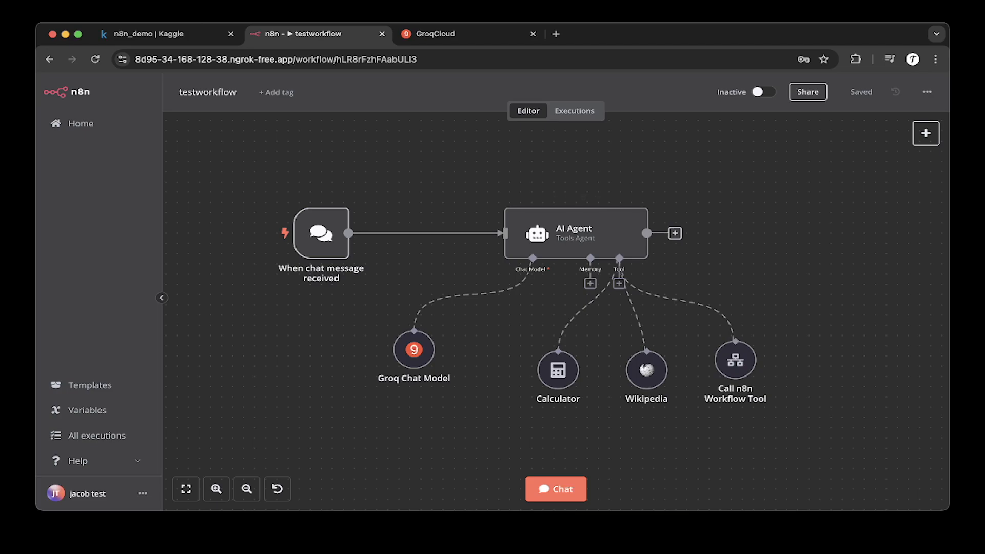
Step: Open the weatherapp workflow from the workflow list
left_click(77, 123)
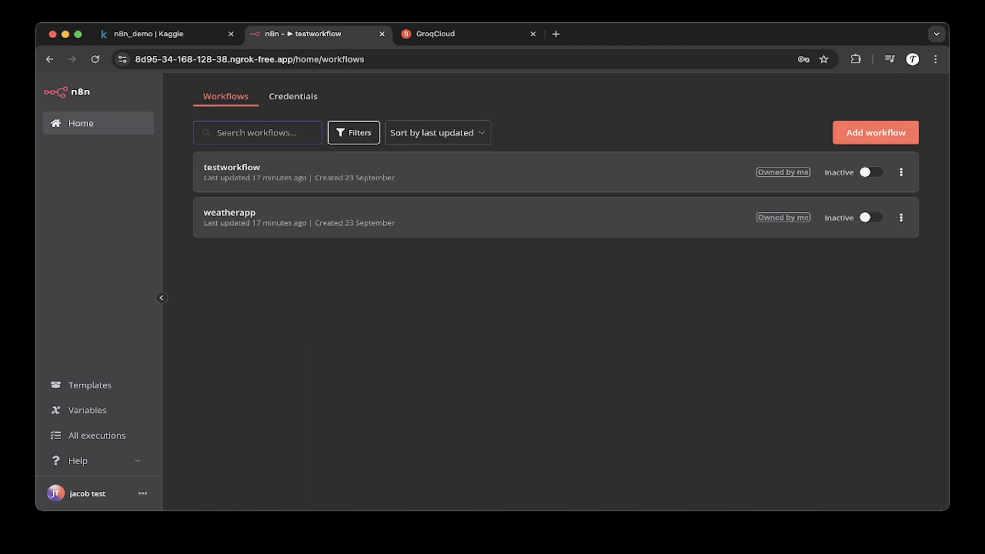
left_click(229, 212)
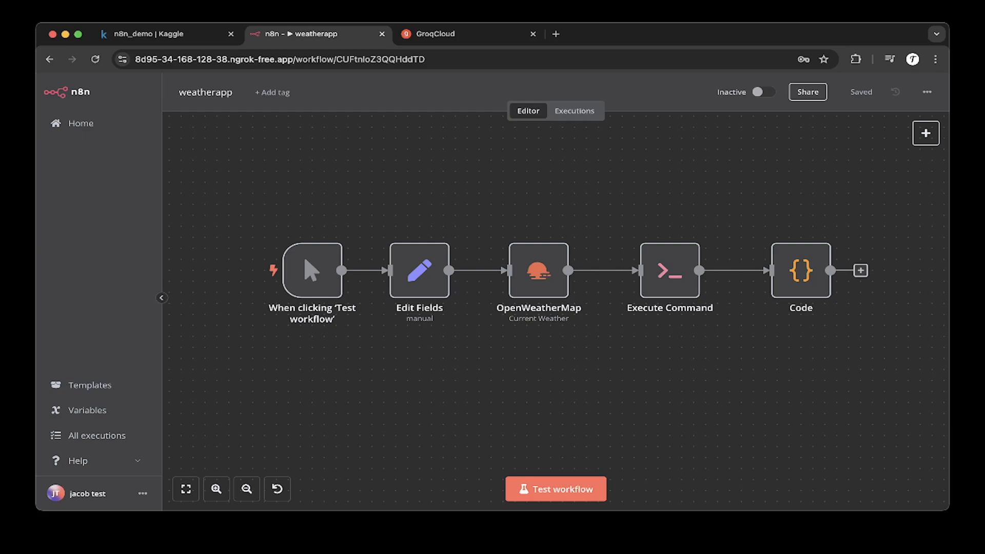
Step: Browse the node panel's Advanced AI nodes and the OpenAI actions list
mouse_move(420, 270)
left_click(925, 133)
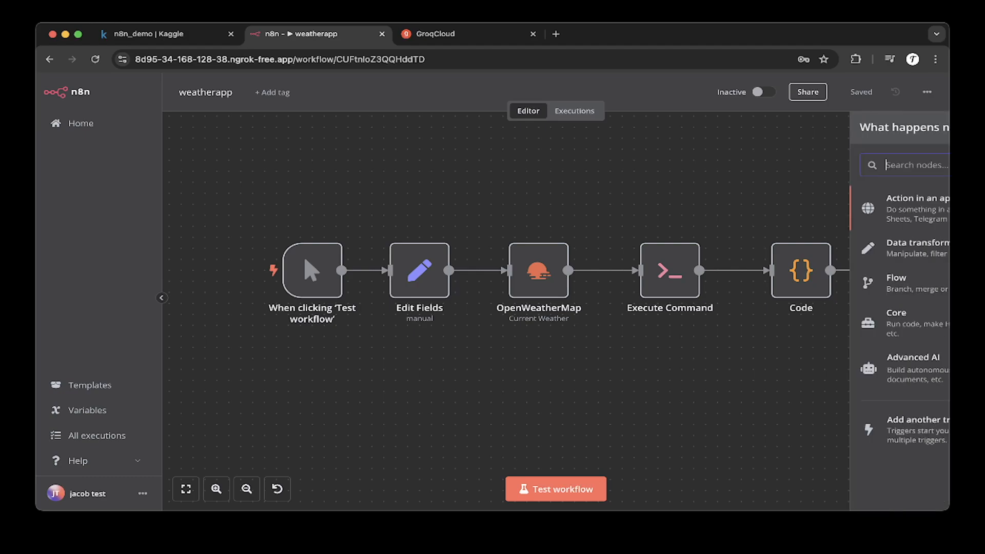
left_click(801, 368)
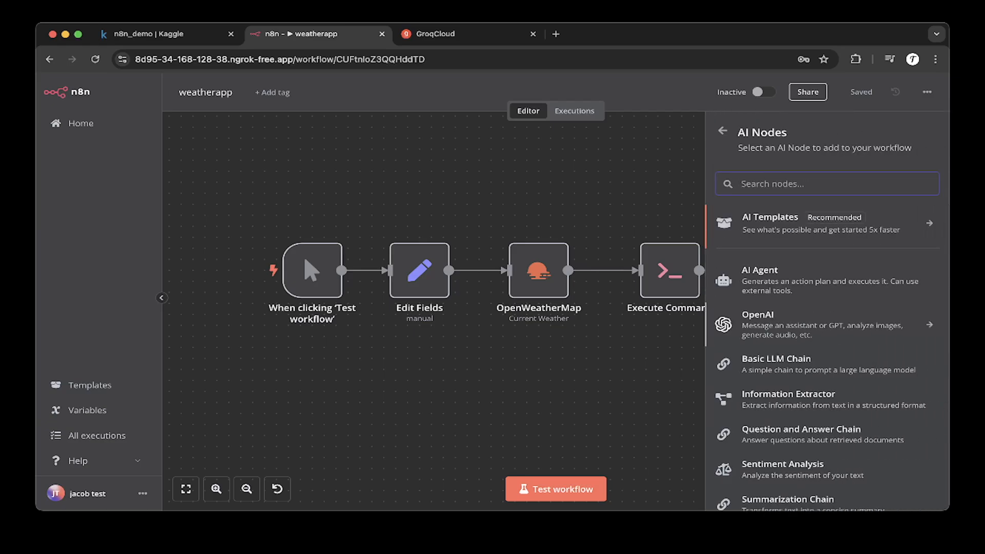
key("Left")
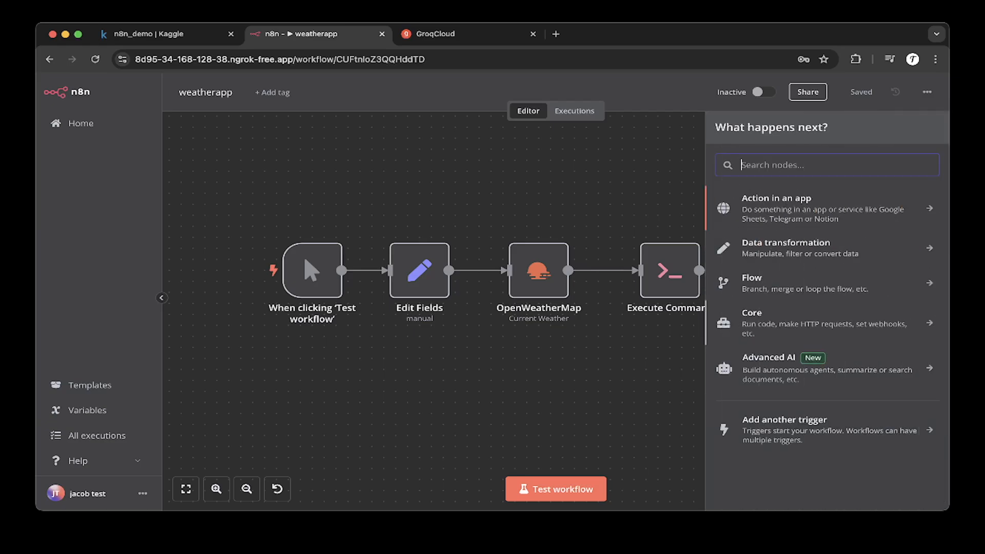
key("Down")
key("Down")
key("Down")
key("Down")
key("Right")
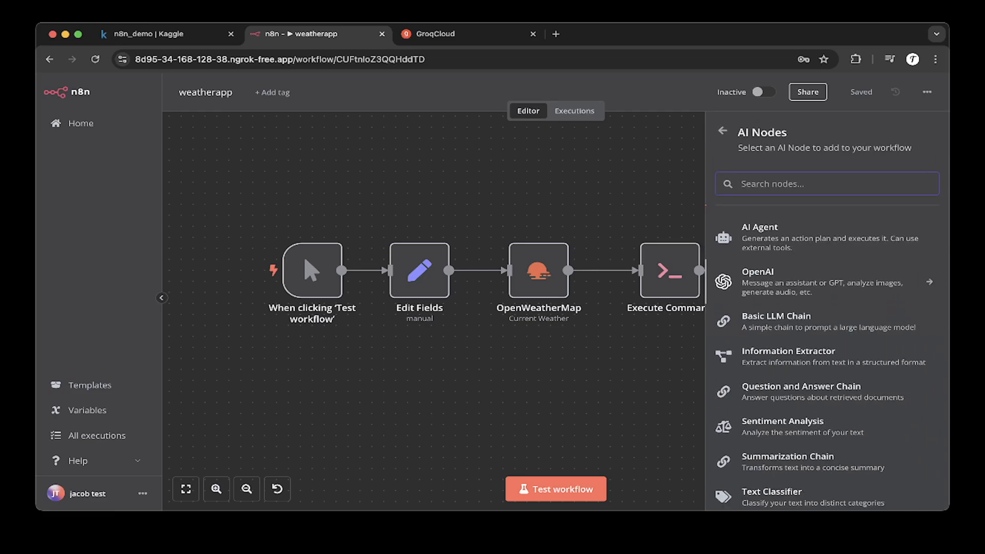
key("Right")
scroll(827, 348, "down", 3)
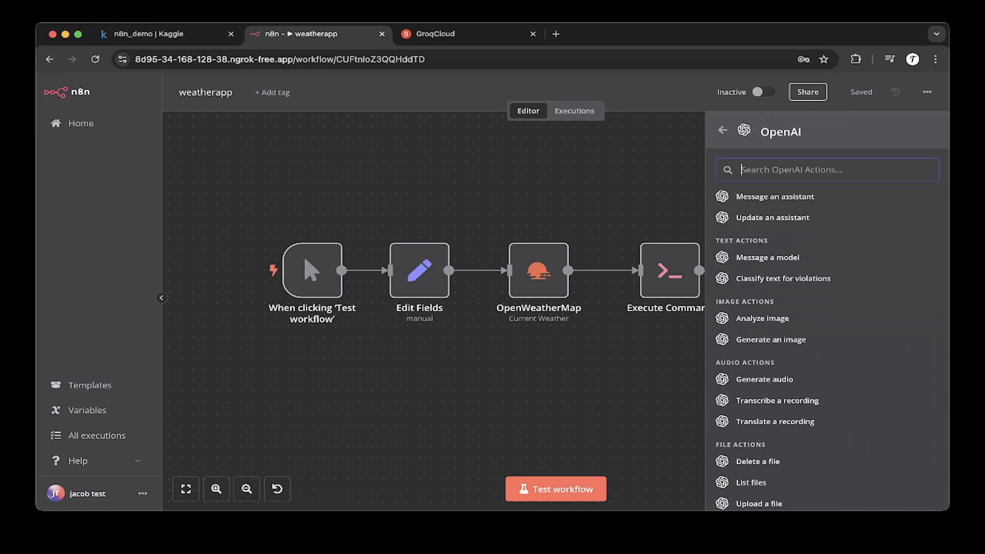
scroll(826, 349, "down", 1)
scroll(826, 349, "up", 2)
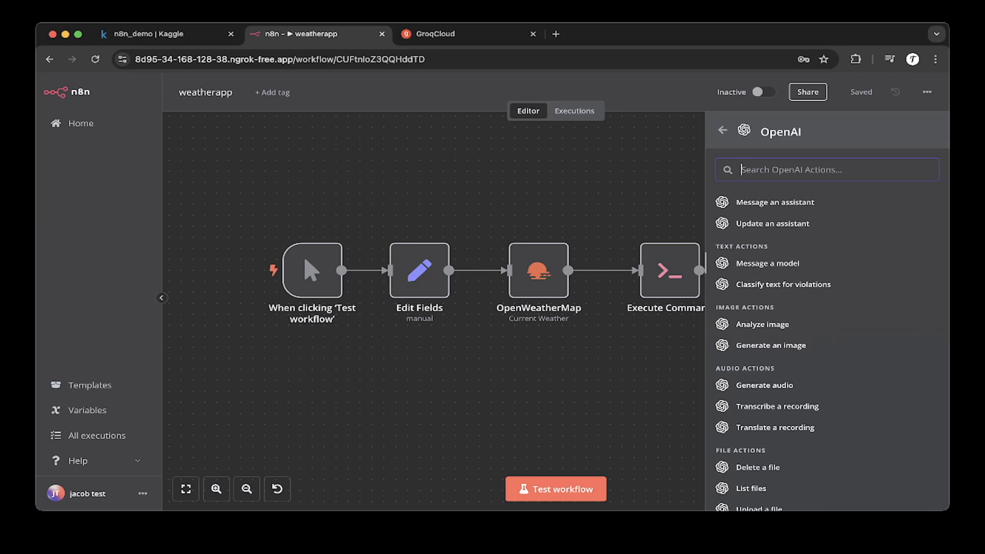
key("Left")
key("Escape")
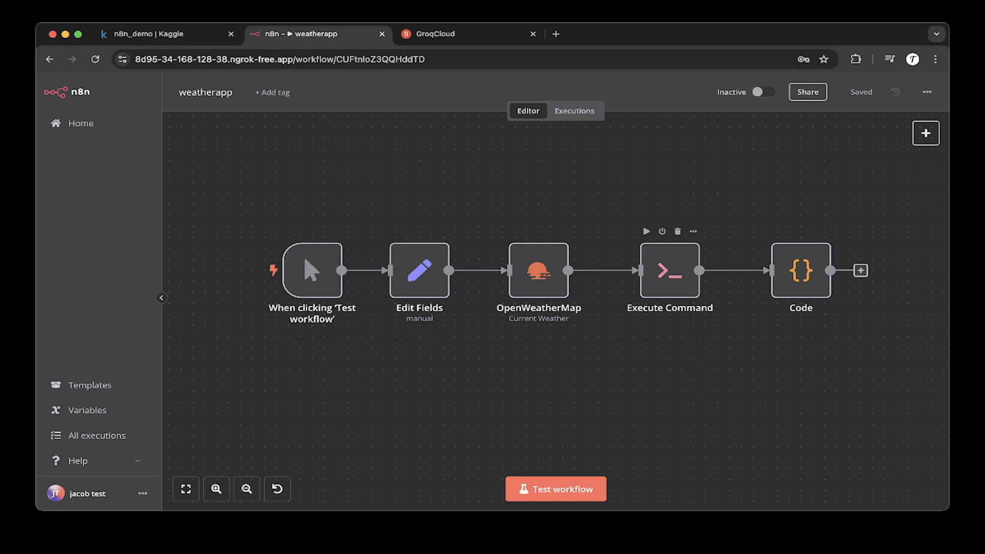
Step: Select the workflow nodes and open the Edit Fields node to inspect its query field set to San Jose
left_click(670, 271)
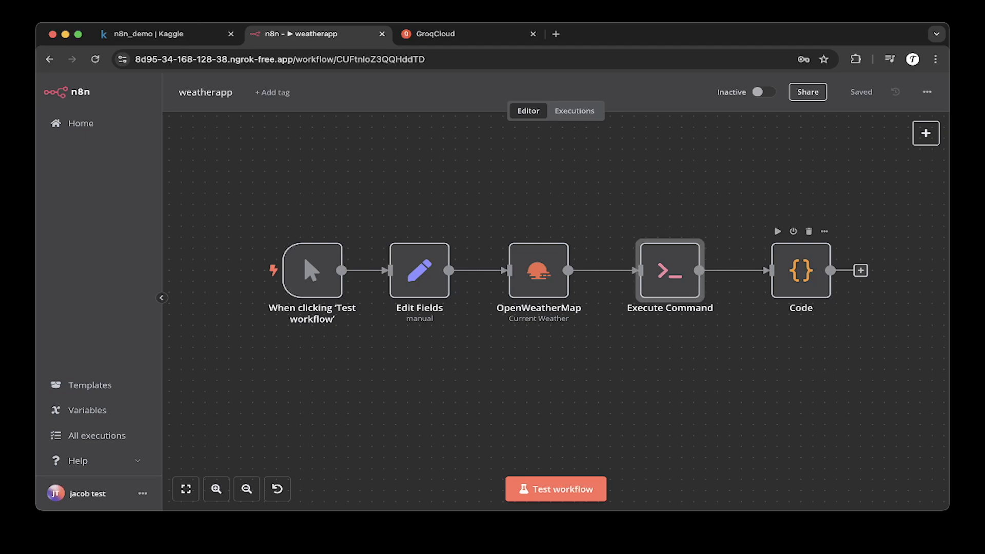
left_click(801, 271)
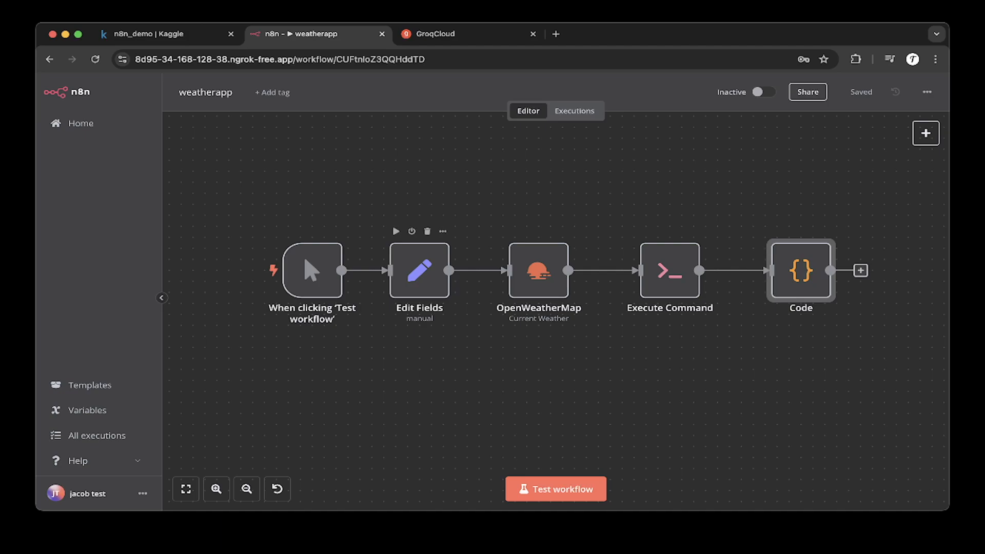
left_click(420, 270)
double_click(420, 271)
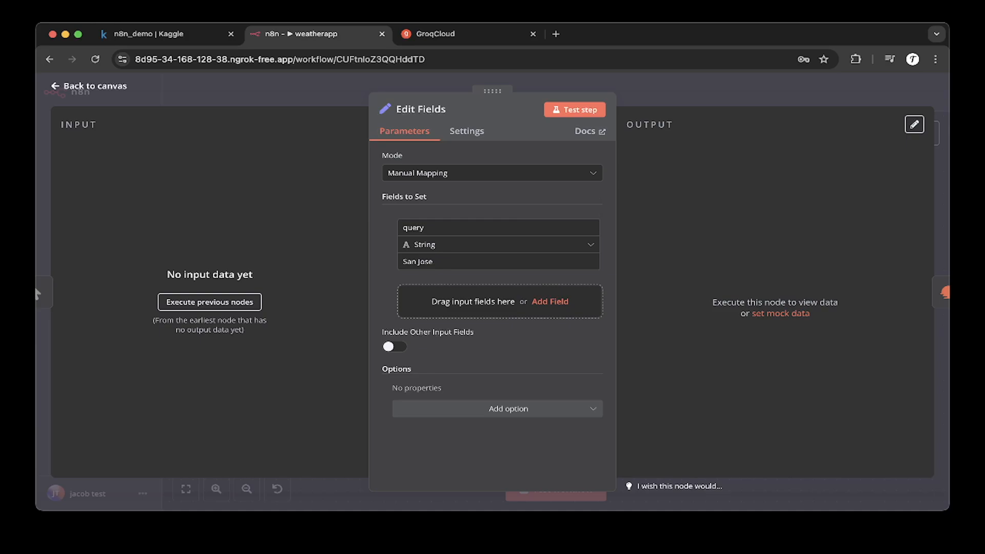
double_click(426, 262)
double_click(426, 261)
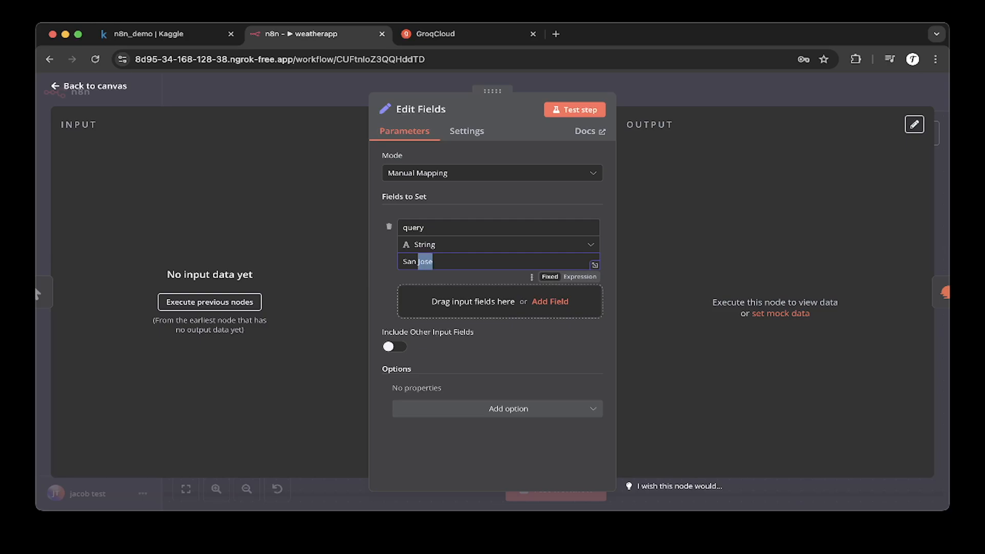
left_click_drag(436, 262, 394, 263)
left_click(377, 272)
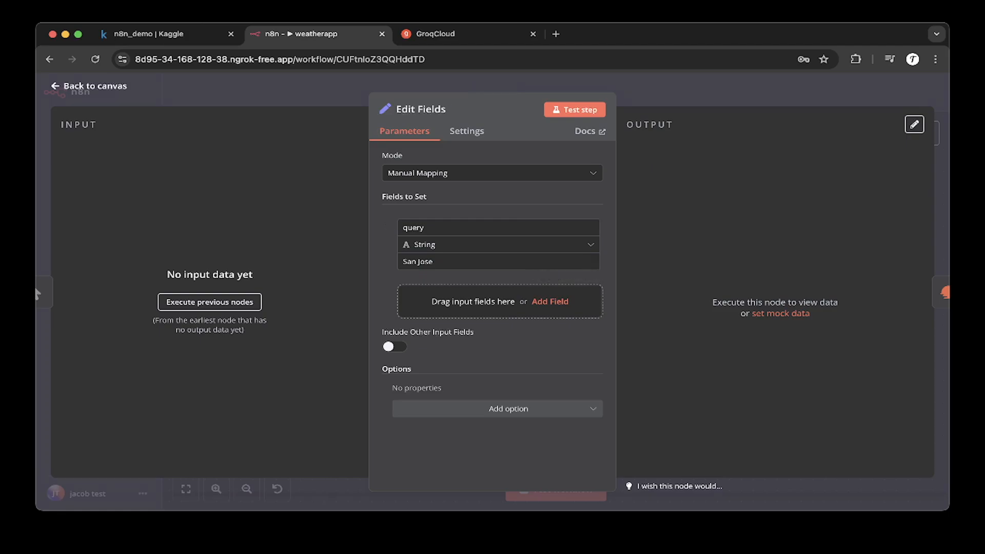
key("Escape")
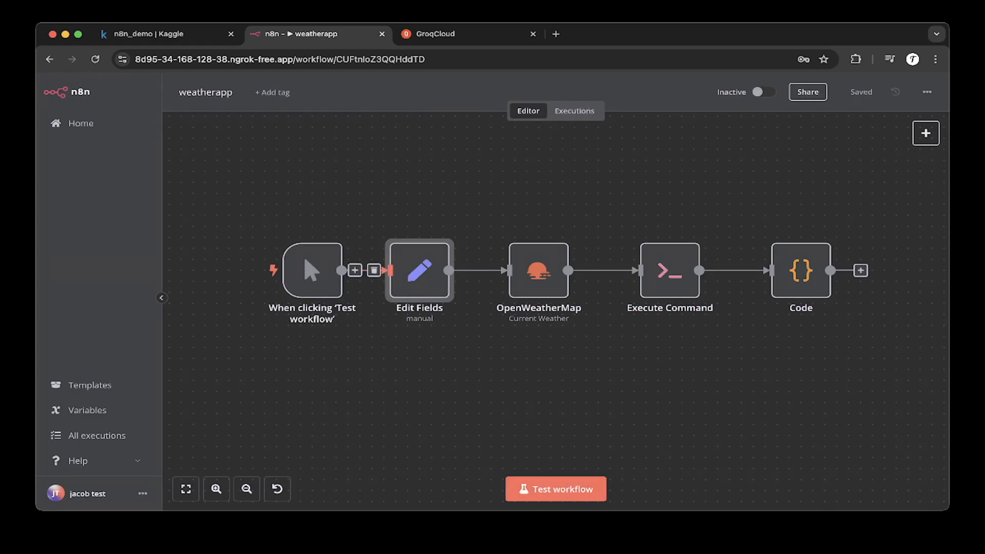
Step: Search the node panel for the Edit Fields node, then close the panel
left_click(926, 133)
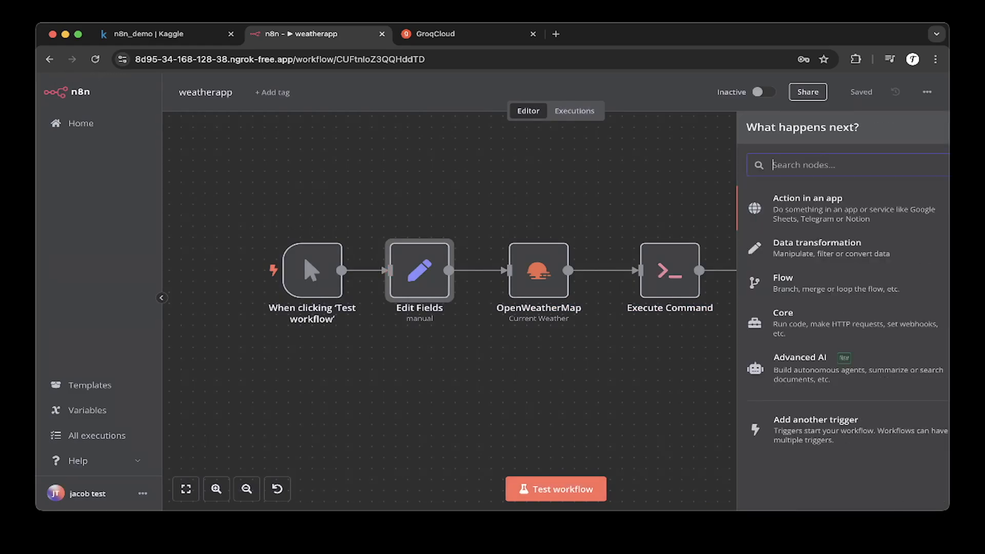
type("edit file")
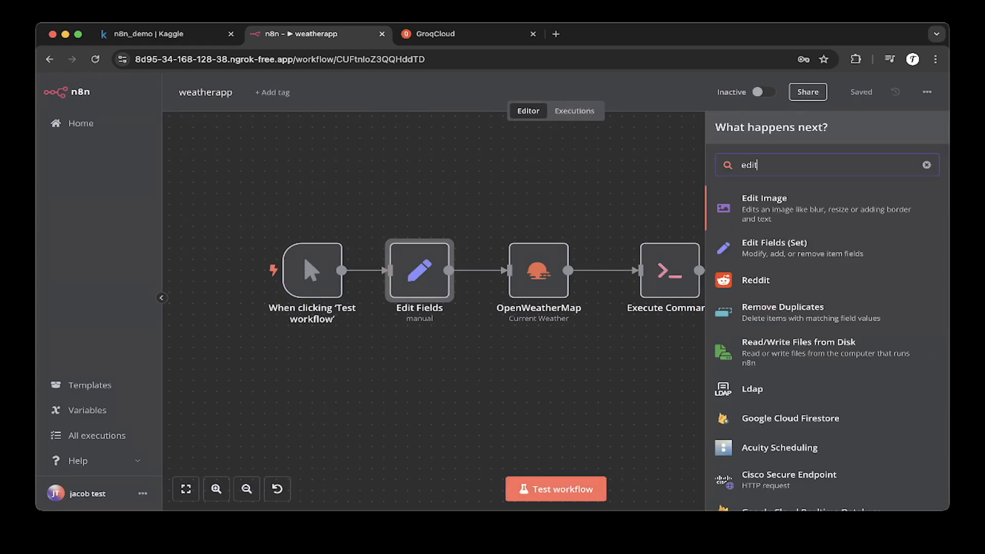
key("BackSpace")
key("BackSpace")
type("eld")
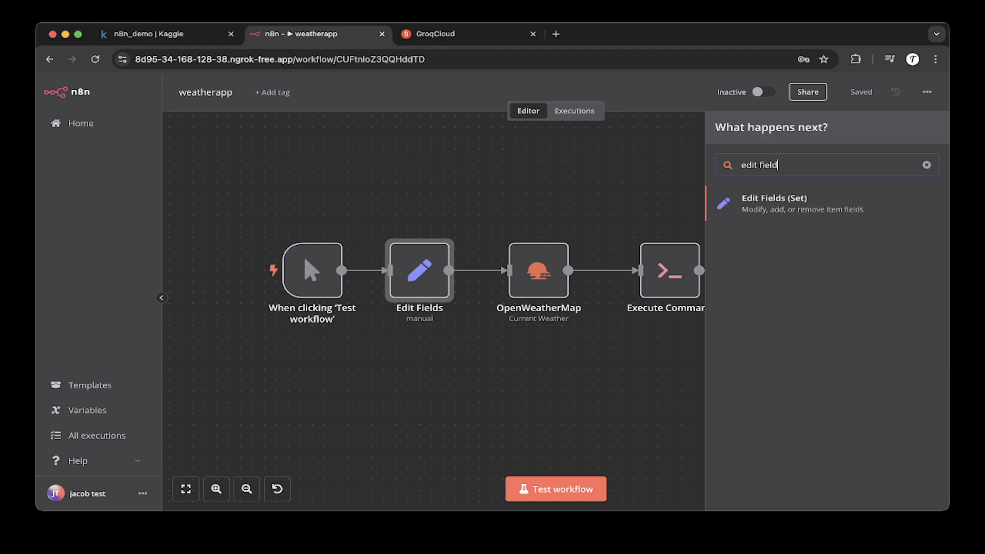
key("Escape")
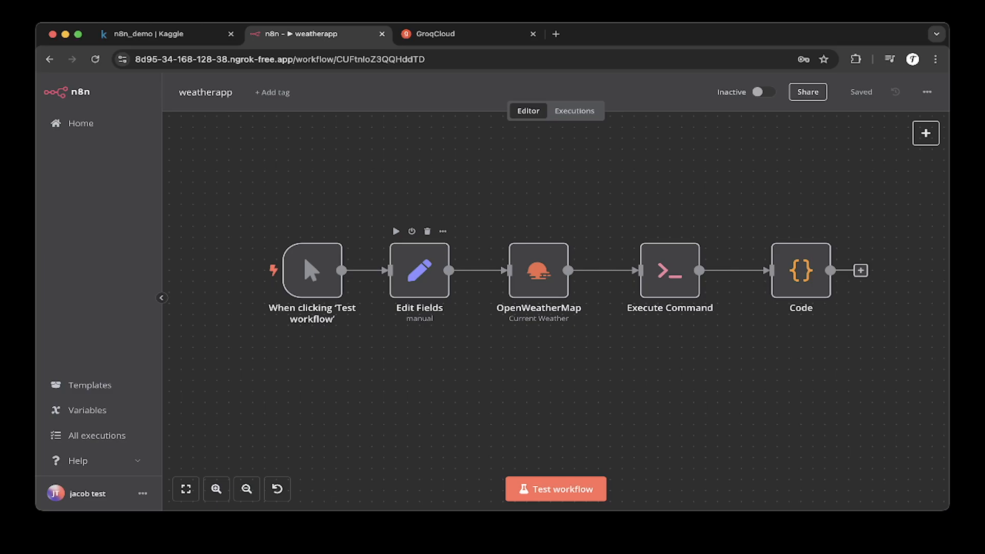
Step: Open the Edit Fields node and review its Mode options, keeping Manual Mapping
double_click(420, 270)
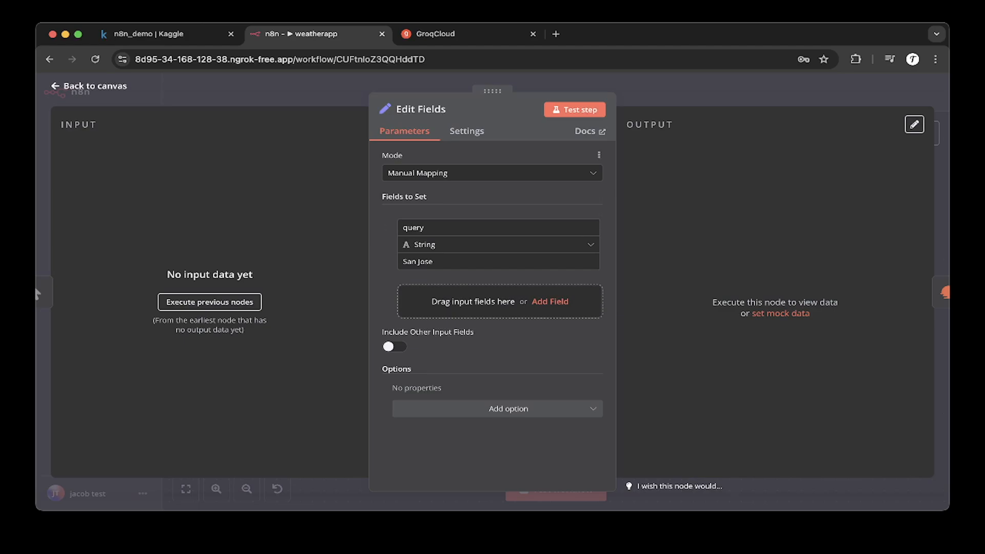
left_click(493, 173)
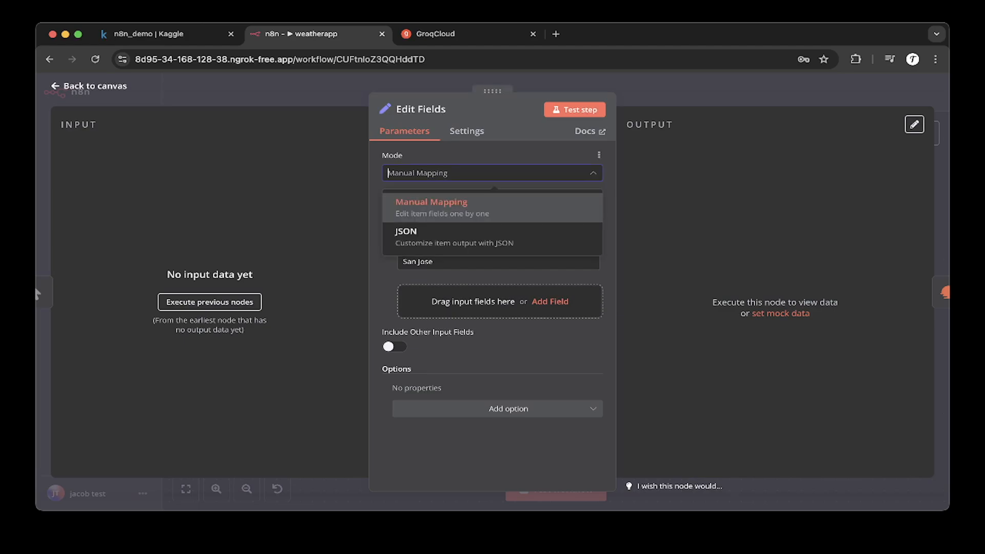
left_click(441, 208)
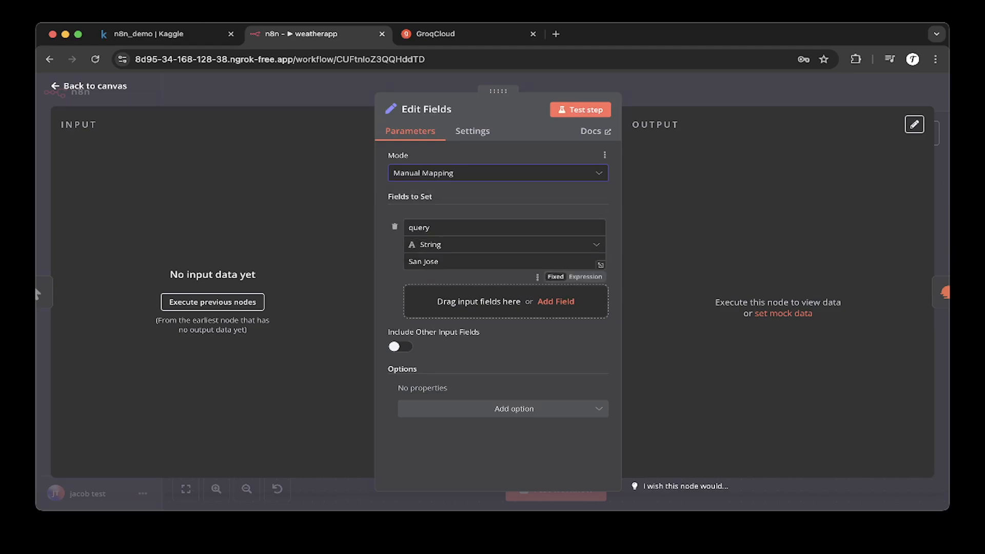
key("Escape")
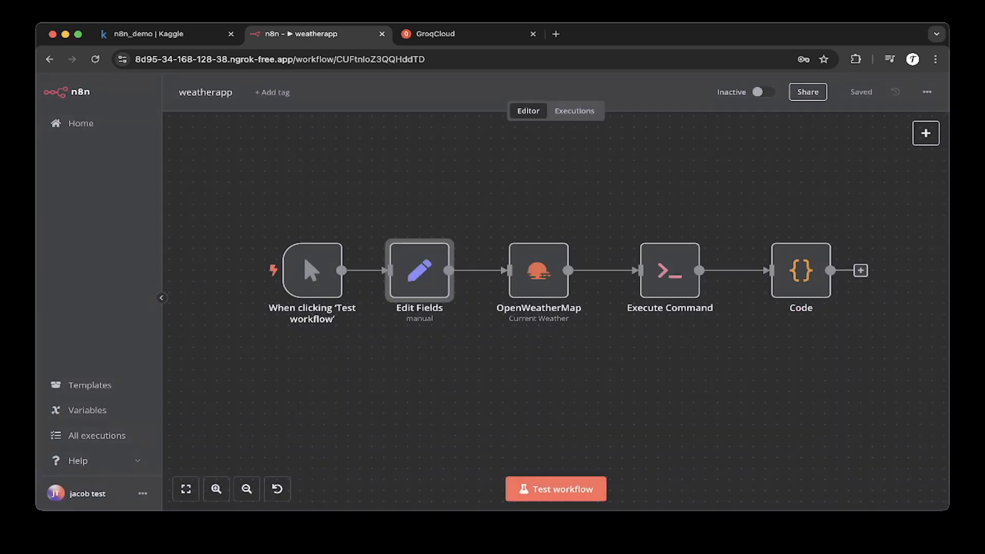
key("Escape")
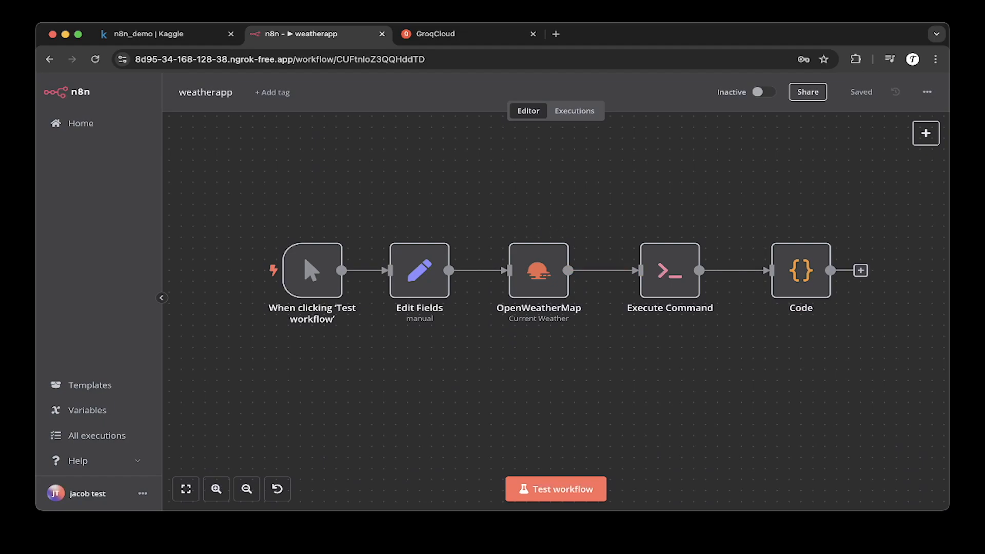
Step: Search the node panel for OpenWeatherMap, then open the existing OpenWeatherMap node's parameters
left_click(926, 134)
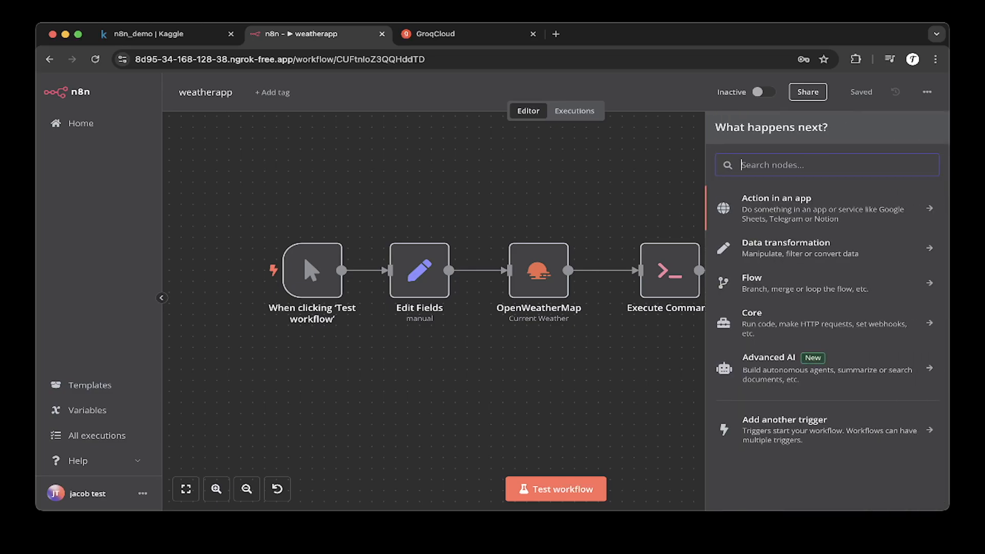
type("openweq")
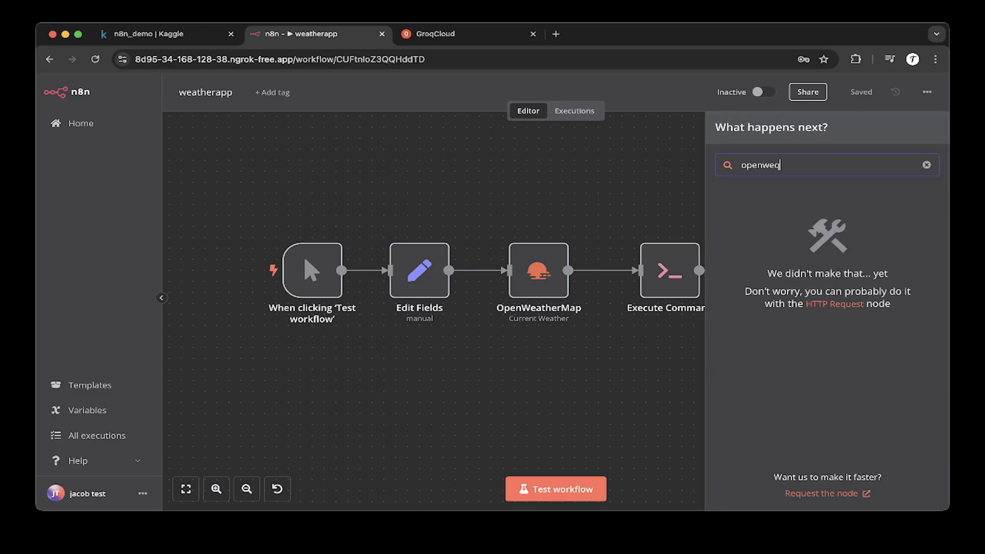
key("BackSpace")
type("a")
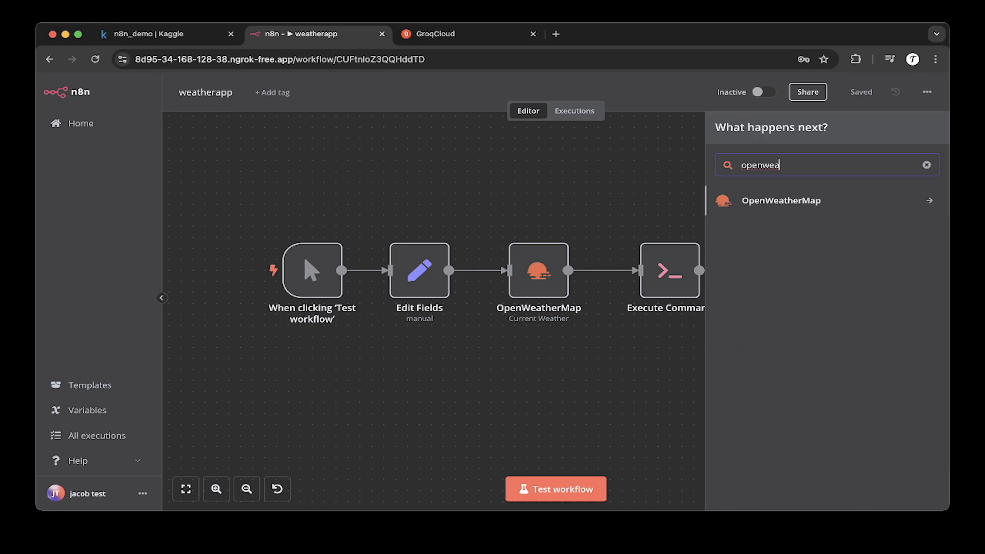
key("Escape")
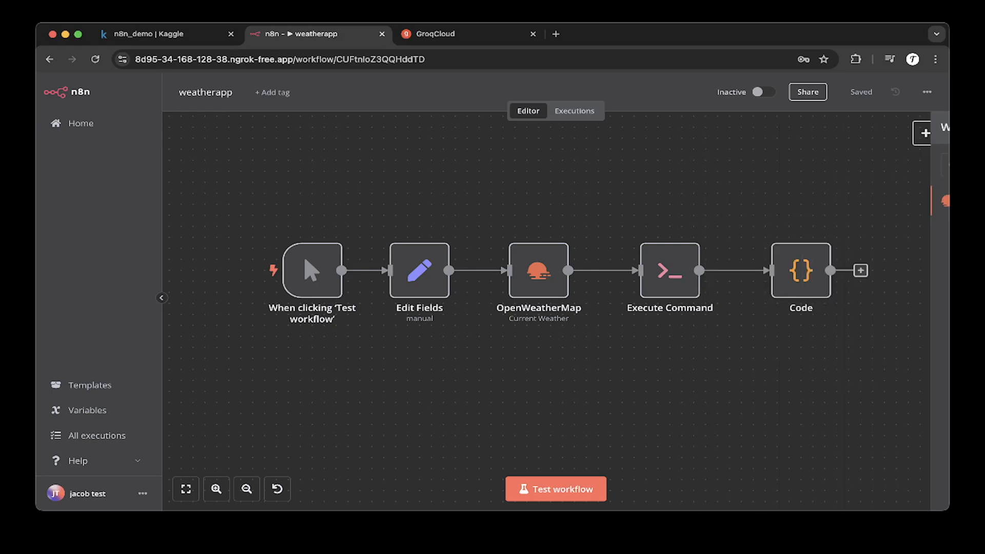
double_click(539, 261)
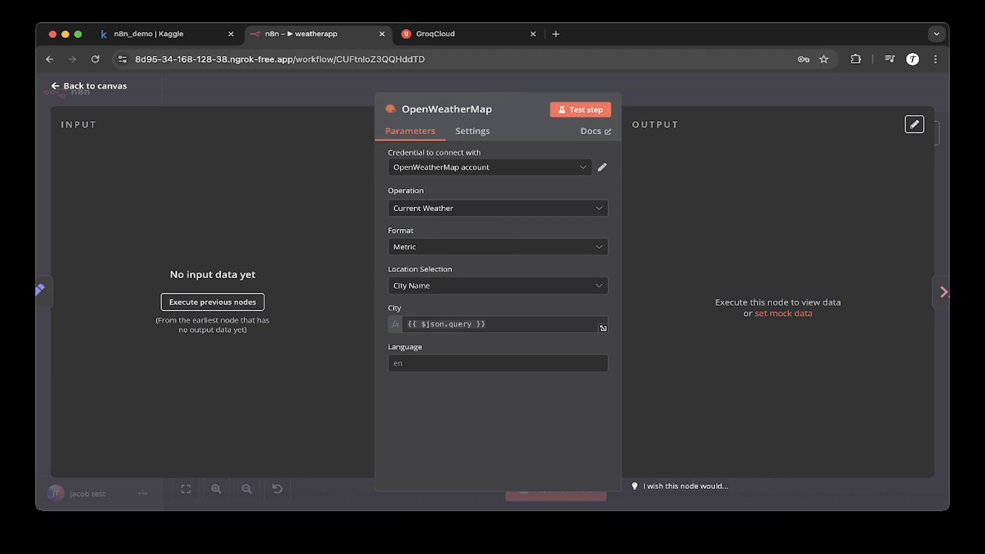
Step: In a new tab, search for openweathermap, open openweathermap.org, check the account menu, then close the tab
left_click(556, 34)
type("o")
key("BackSpace")
key("BackSpace")
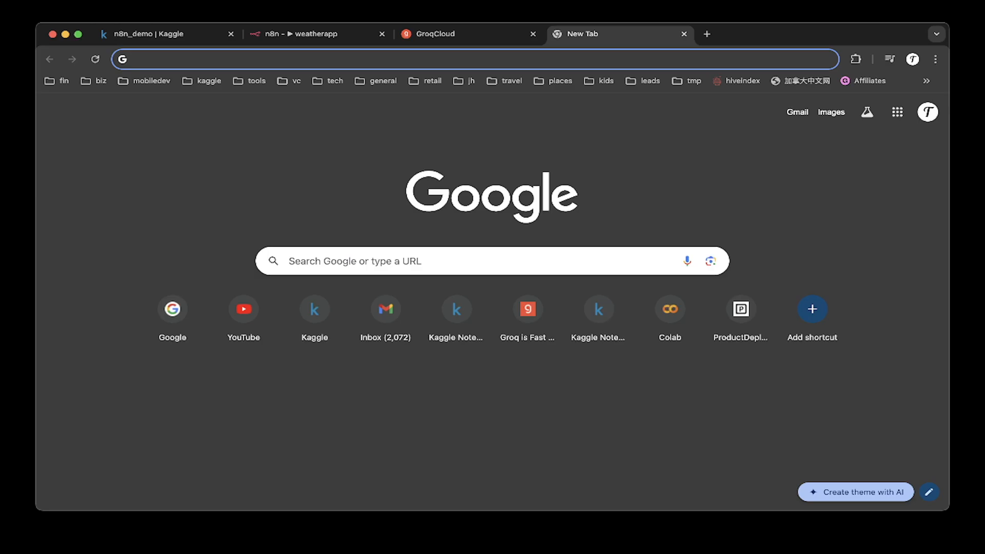
type("goo")
key("Return")
type("ope")
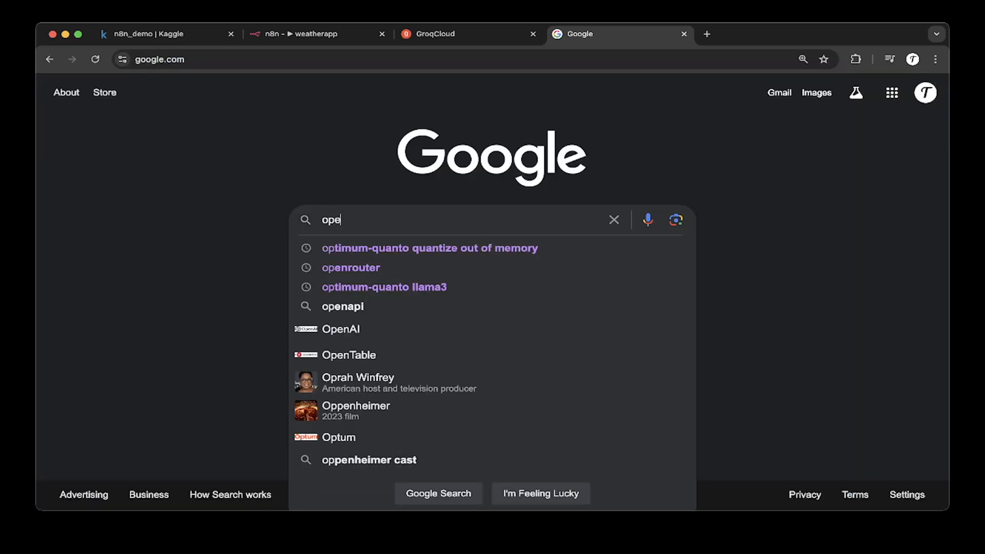
type("nweather")
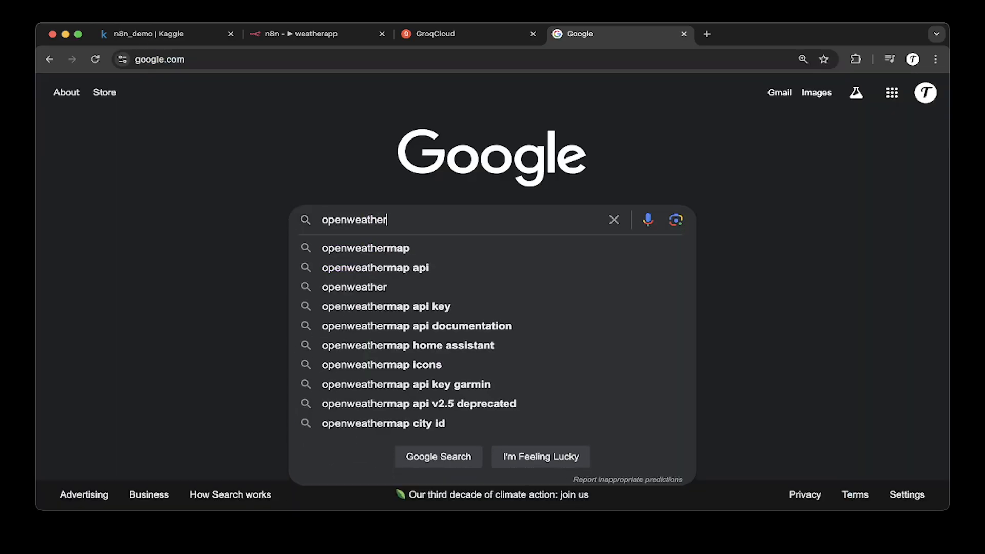
key("Down")
key("Return")
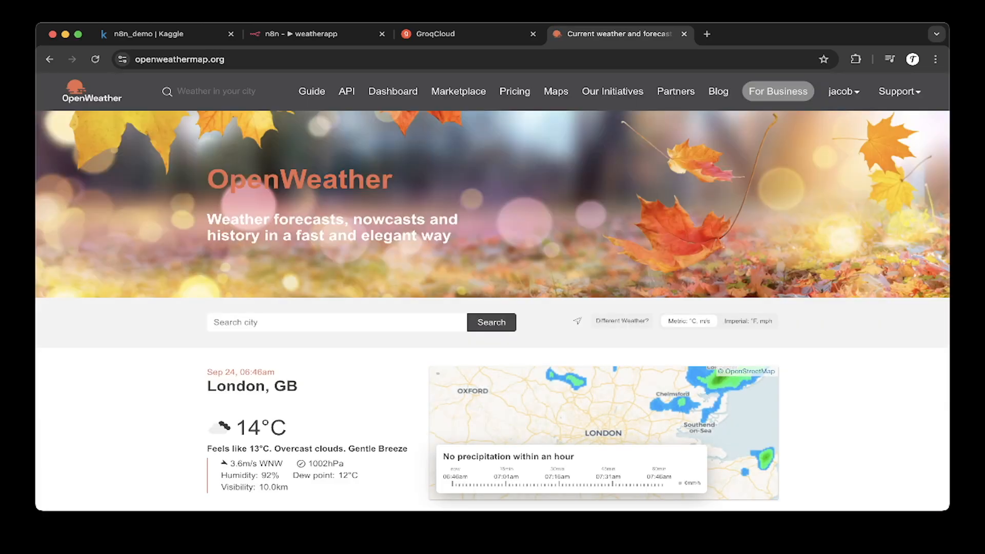
left_click(843, 91)
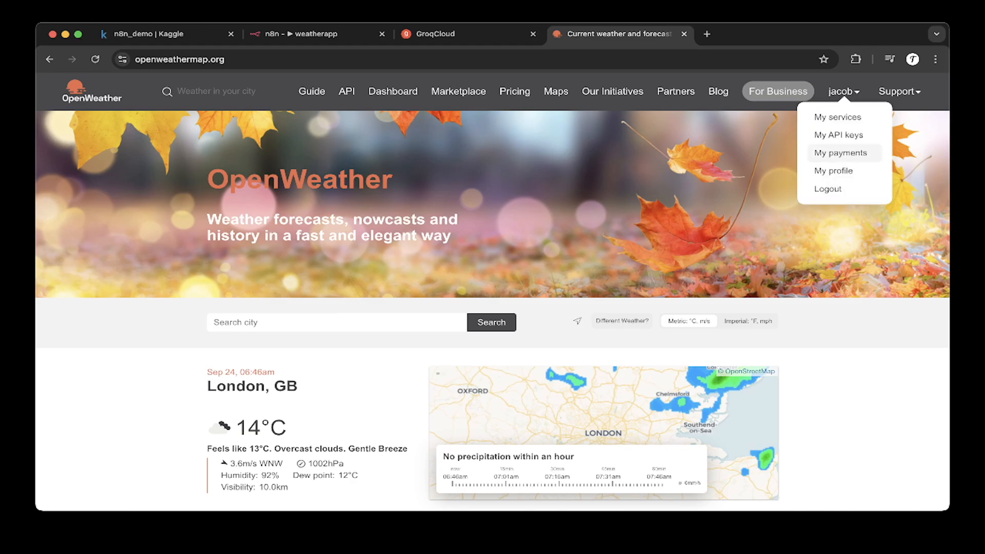
left_click(684, 33)
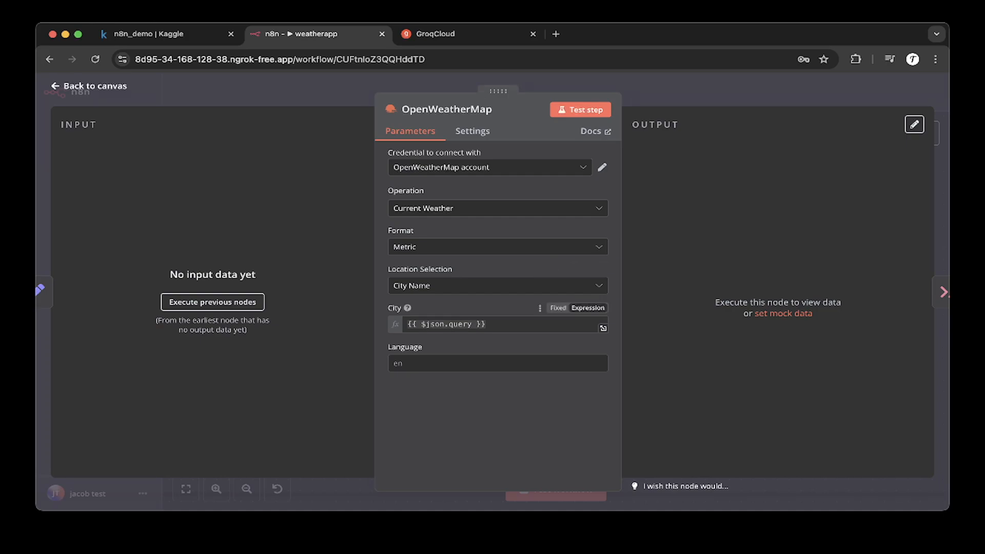
Step: Inspect the City expression {{ $json.query }} in the OpenWeatherMap node
triple_click(446, 325)
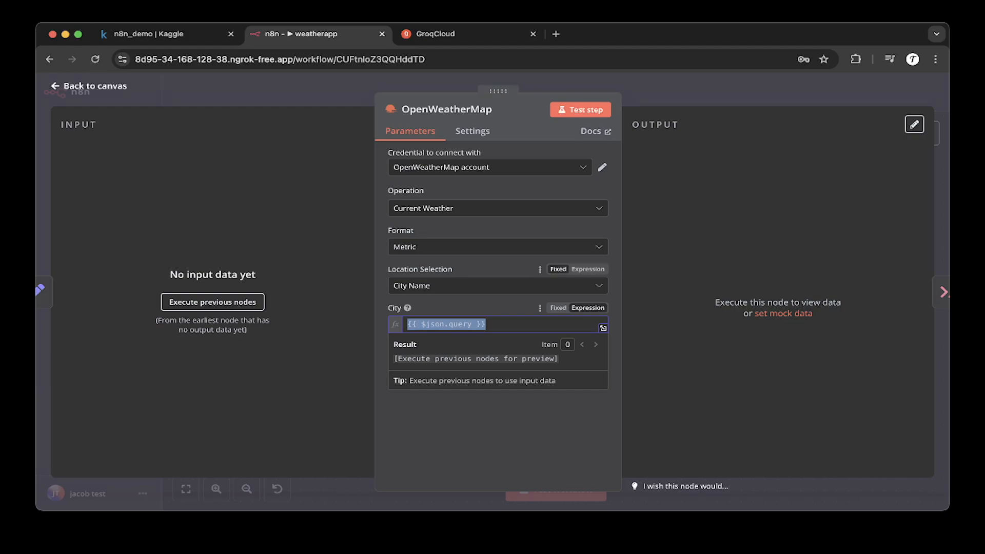
left_click(477, 308)
left_click_drag(487, 325, 405, 324)
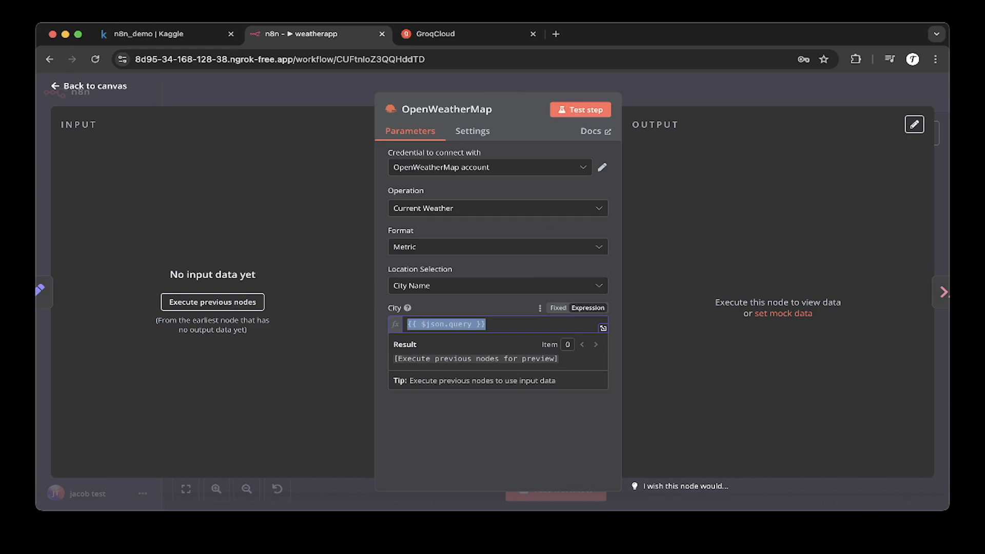
Step: Return to the canvas, reopen the OpenWeatherMap node and test the step
left_click(89, 86)
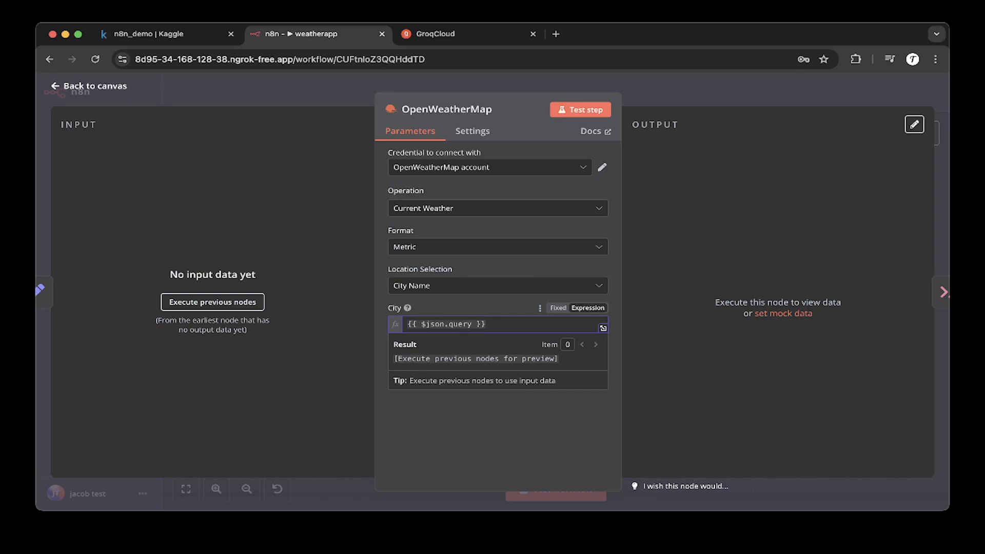
left_click(544, 359)
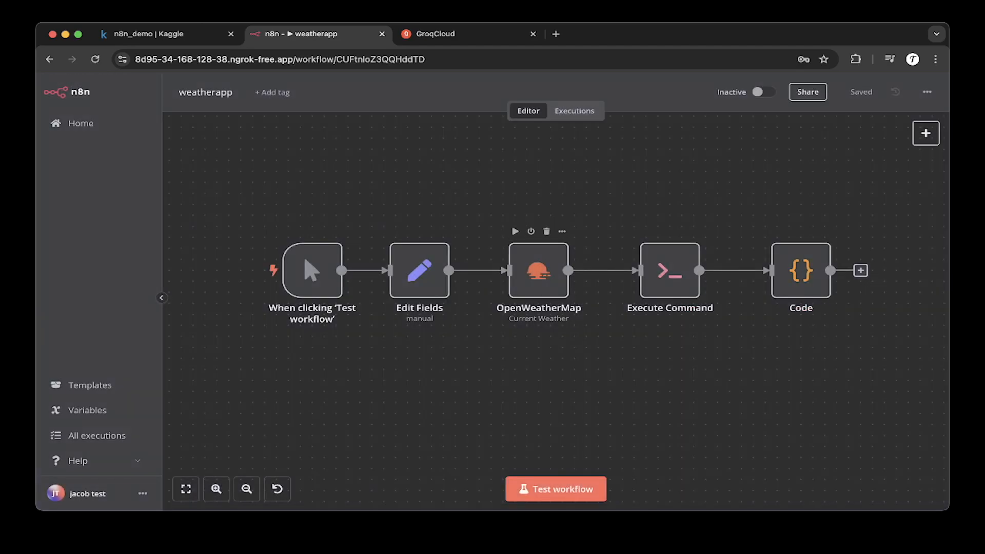
double_click(539, 270)
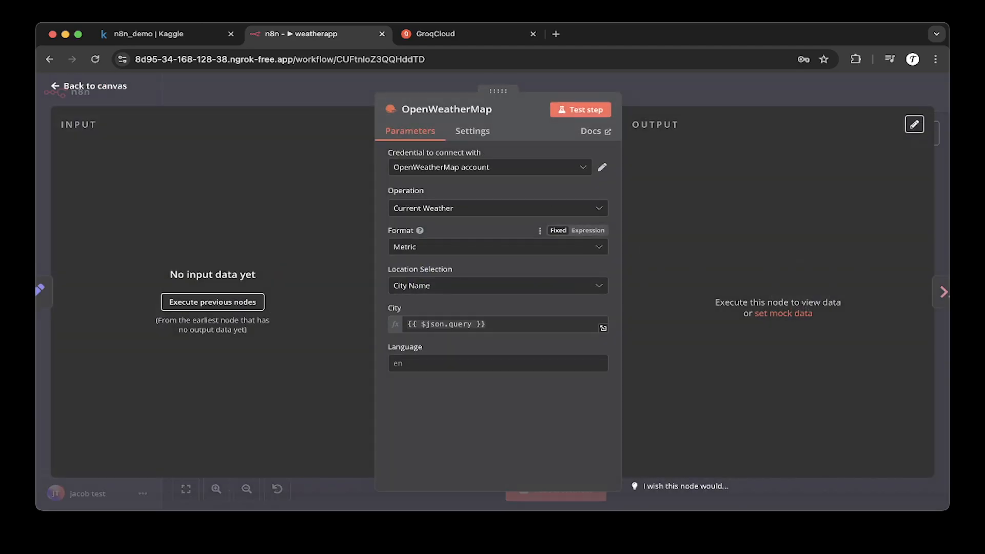
left_click(580, 109)
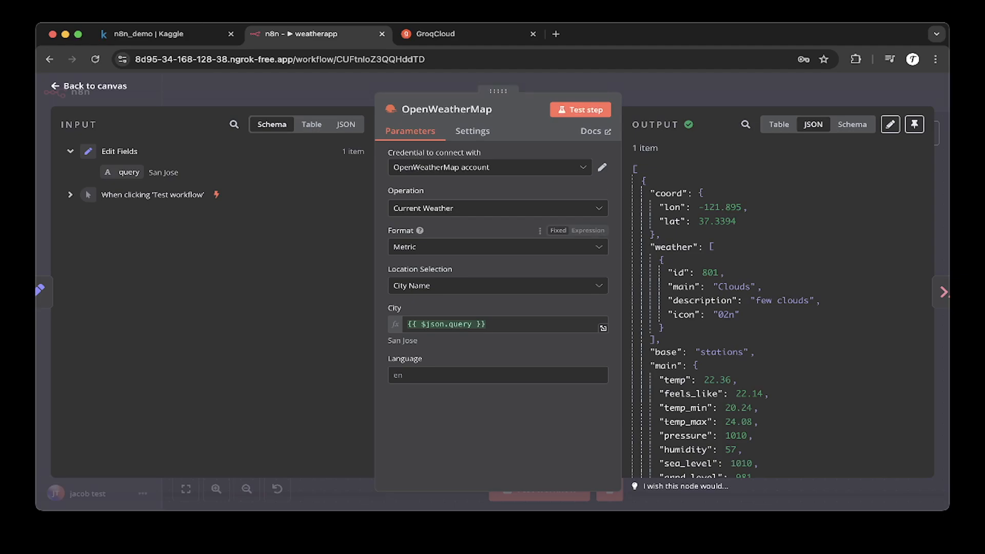
Step: Examine the City expression result and the OpenWeatherMap output in Table, JSON and Schema views, then close the node
left_click(447, 324)
key("super+a")
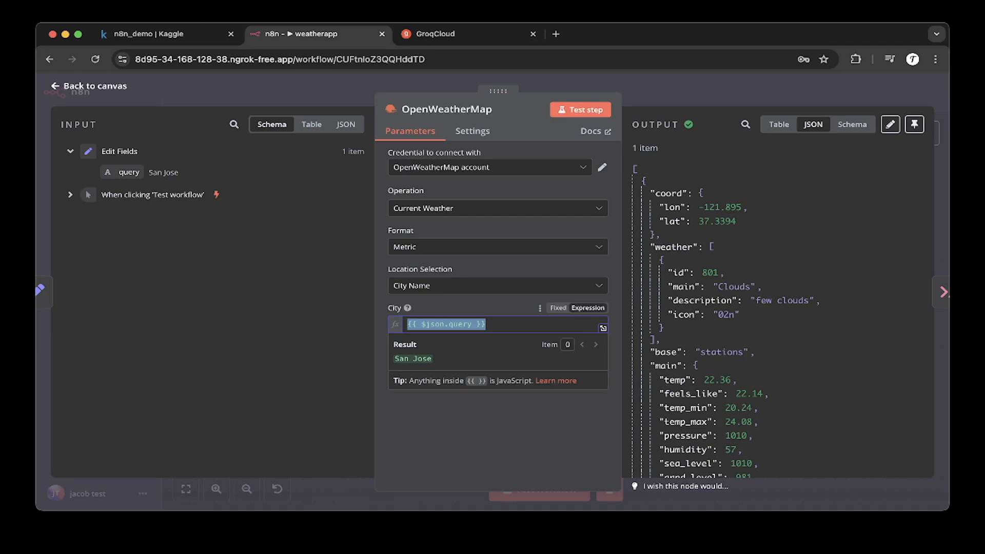
key("Escape")
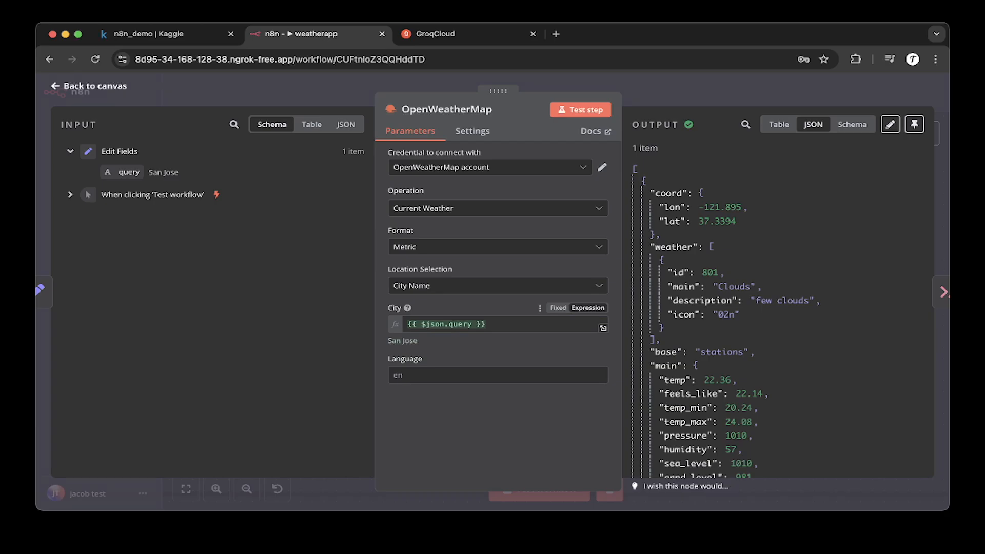
scroll(780, 318, "down", 3)
scroll(780, 318, "down", 5)
scroll(780, 318, "up", 10)
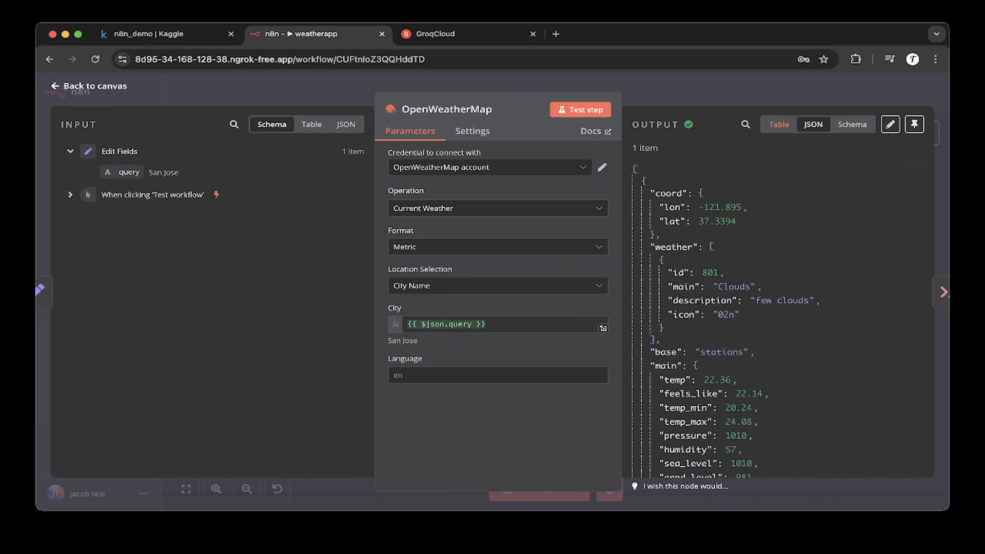
left_click(778, 124)
left_click(813, 124)
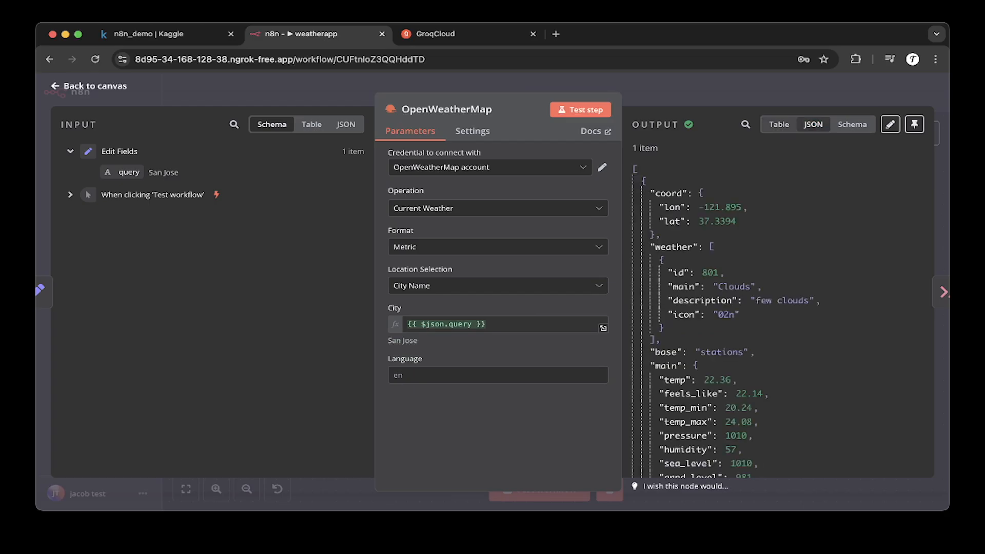
left_click(852, 125)
left_click(814, 124)
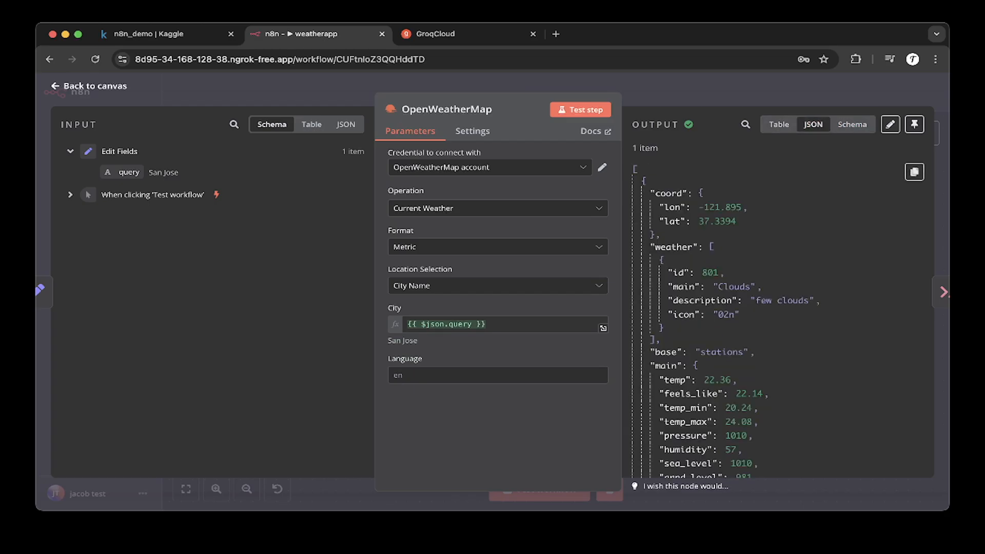
scroll(780, 318, "down", 8)
scroll(780, 318, "up", 8)
key("Escape")
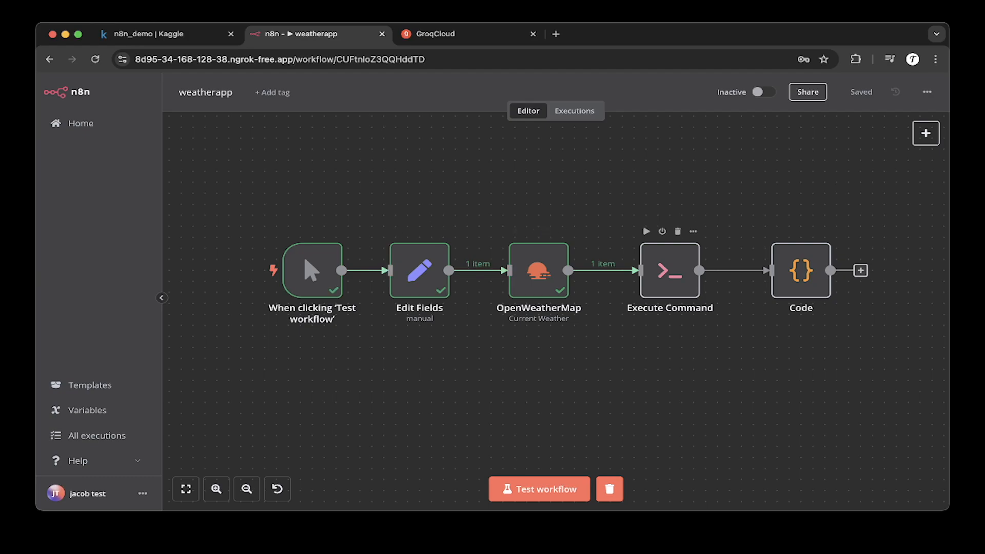
Step: Search the node panel for bash to locate the Execute Command node, then close the panel
left_click(670, 270)
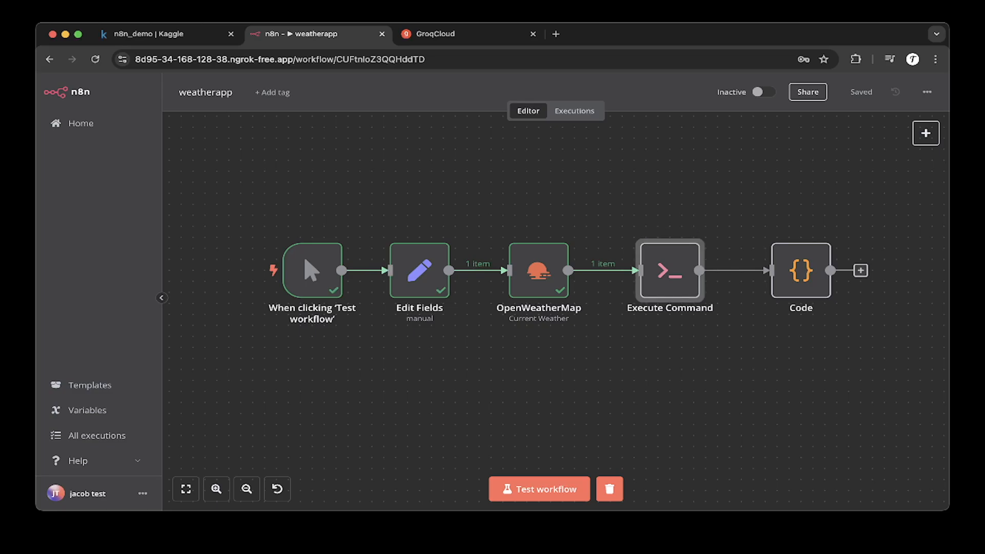
left_click(926, 133)
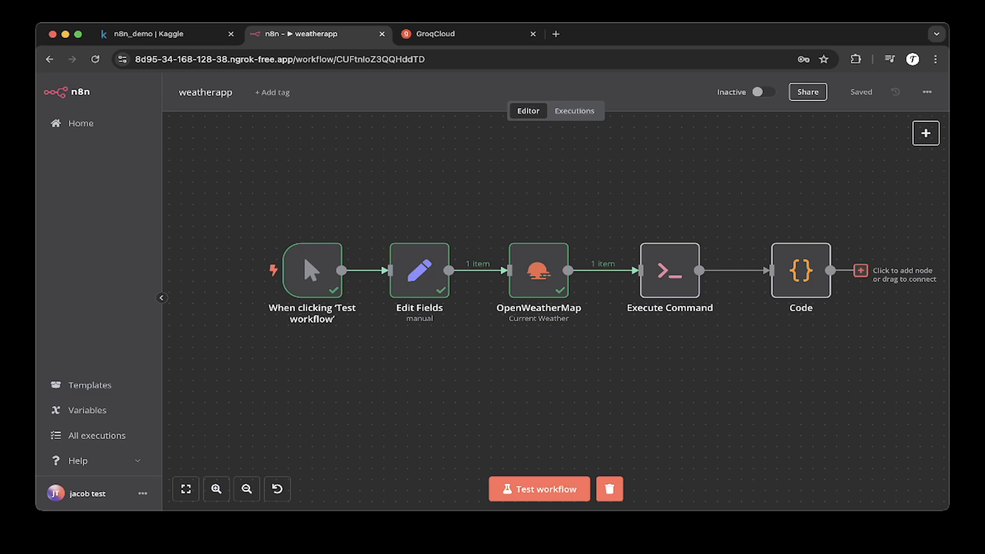
left_click(860, 270)
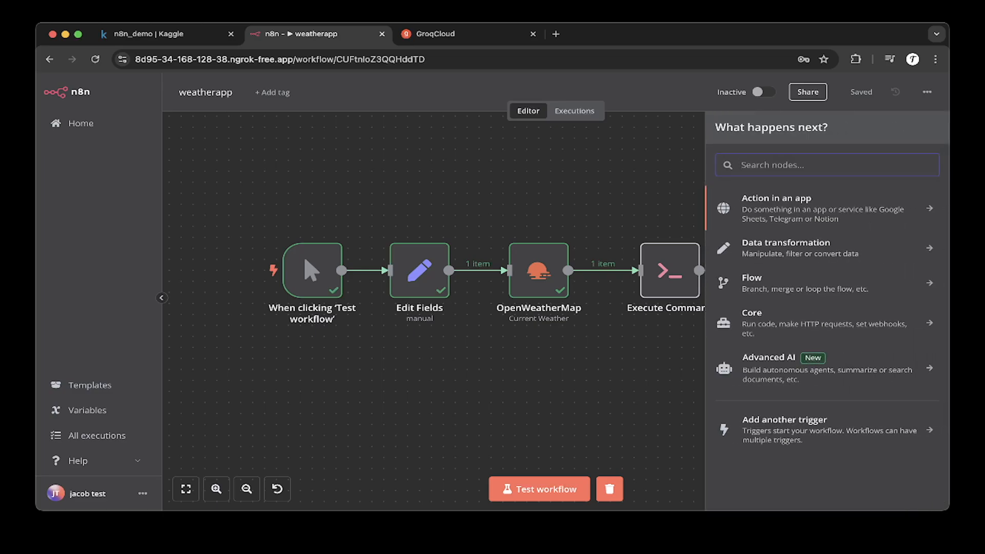
type("bash")
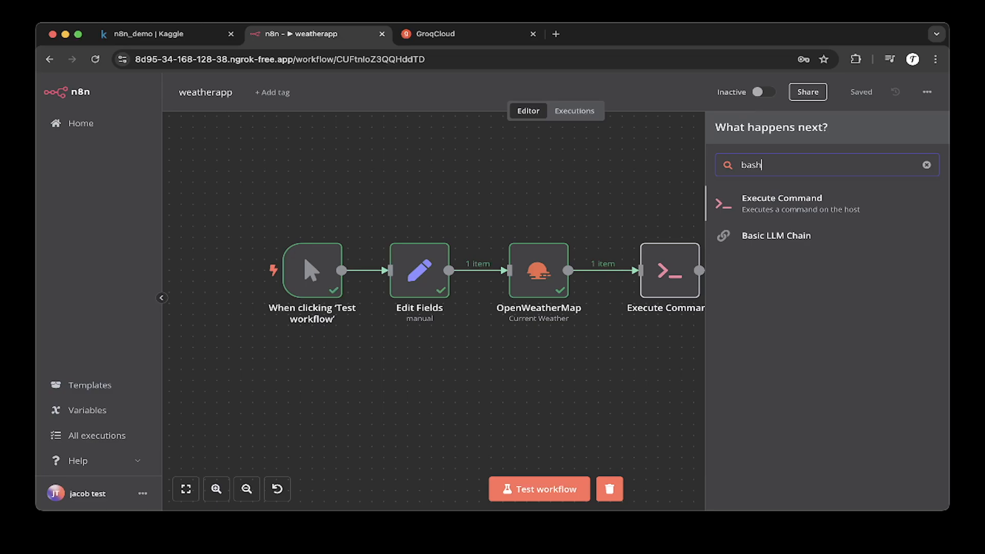
key("Escape")
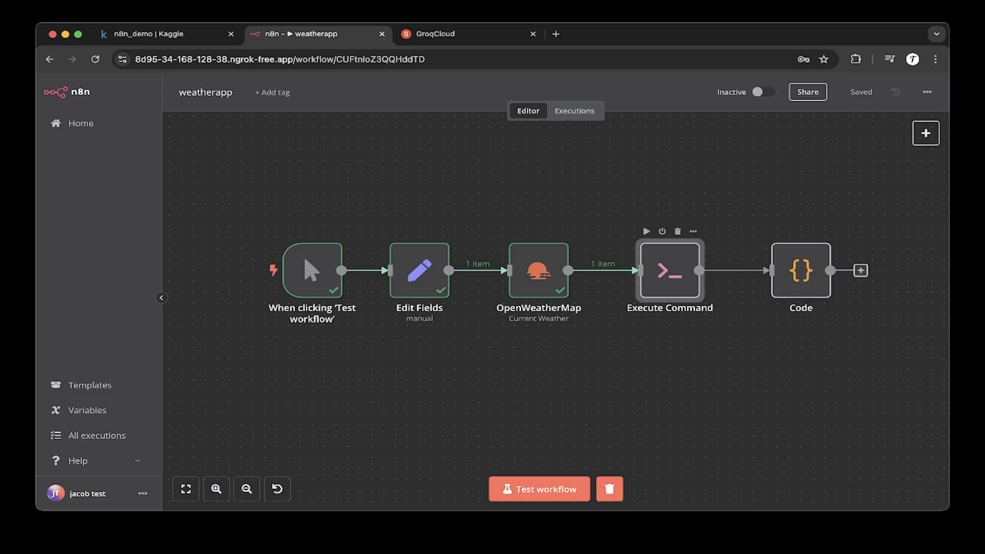
Step: Open the Execute Command node and review its curl command to the Groq chat completions API in the expanded expression editor
double_click(669, 271)
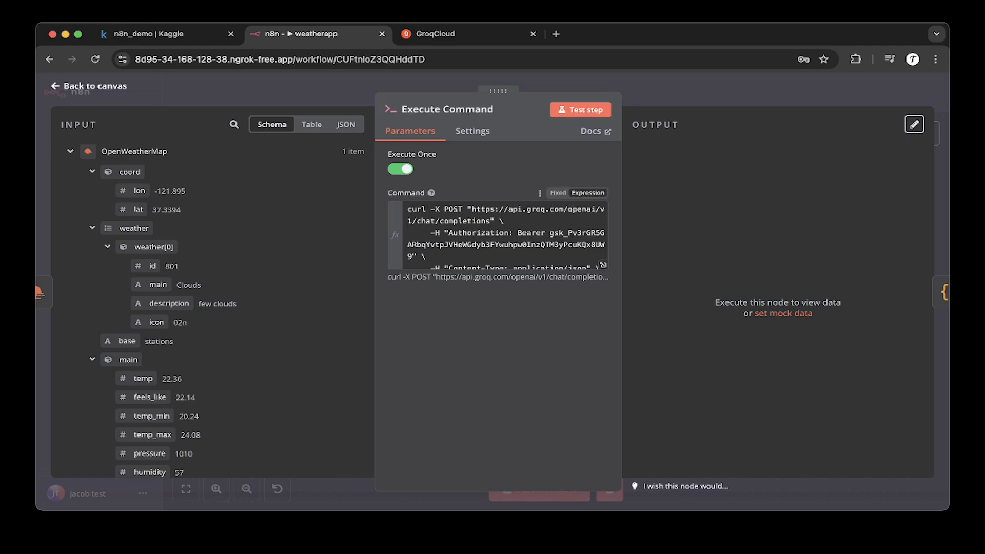
left_click(541, 233)
scroll(541, 234, "down", 1)
scroll(542, 234, "up", 1)
scroll(542, 233, "down", 1)
scroll(542, 233, "up", 1)
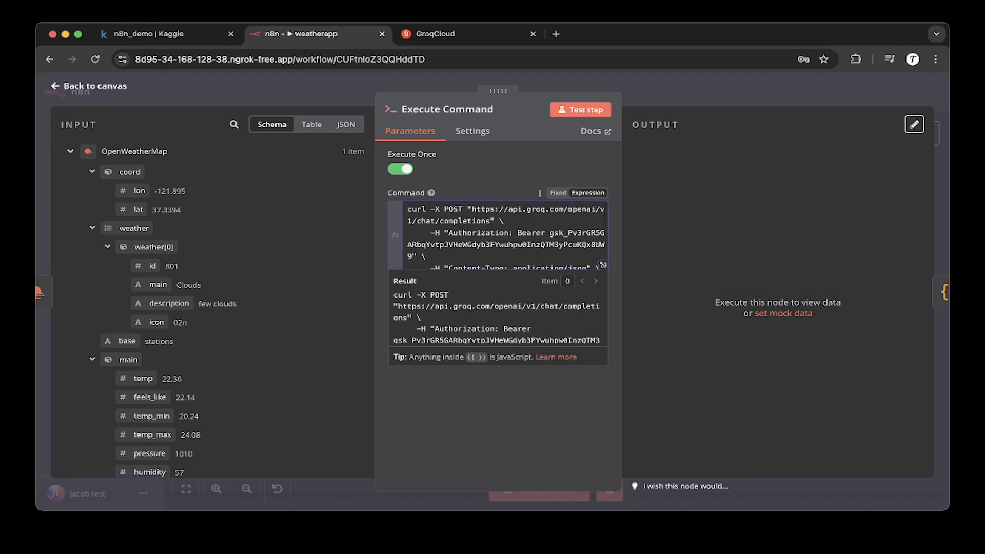
left_click_drag(412, 210, 499, 245)
left_click(500, 245)
scroll(500, 245, "down", 1)
scroll(499, 245, "up", 1)
scroll(500, 235, "up", 1)
scroll(499, 235, "down", 1)
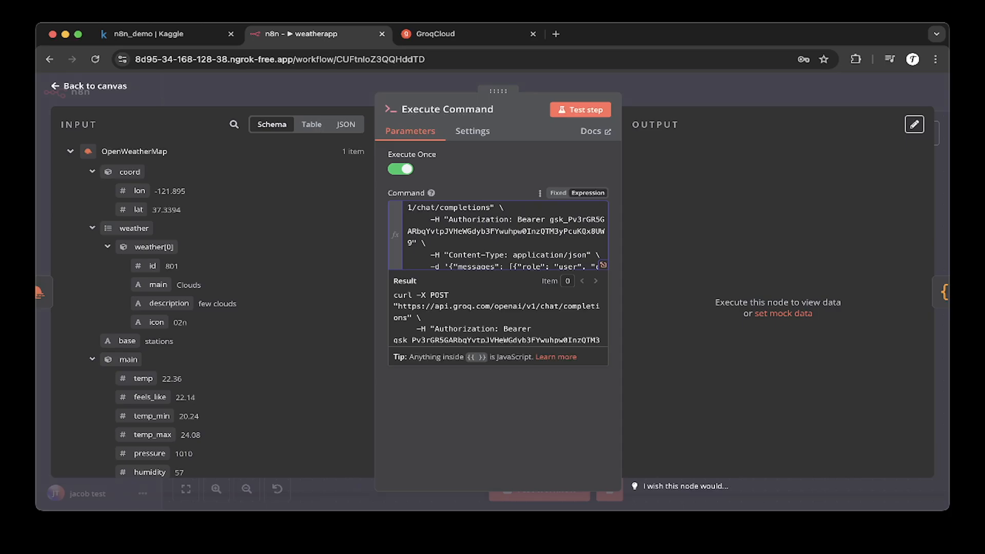
left_click(603, 265)
left_click_drag(448, 285, 314, 166)
left_click(451, 293)
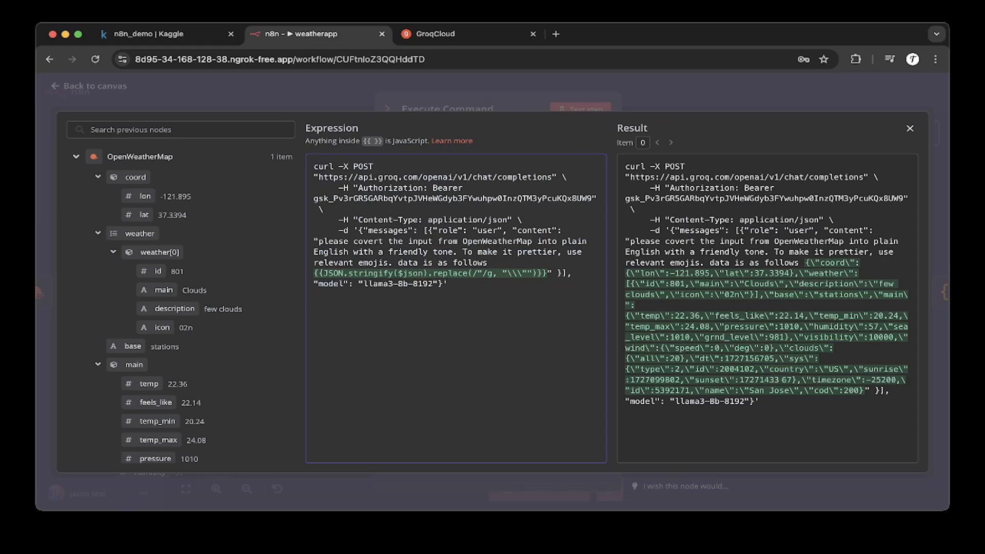
Step: Examine the JSON.stringify($json).replace(...) part of the command and its rendered result, then close the expression editor
left_click_drag(313, 273, 566, 273)
left_click(566, 273)
double_click(412, 273)
left_click_drag(398, 273, 428, 273)
left_click(448, 284)
left_click_drag(324, 273, 427, 273)
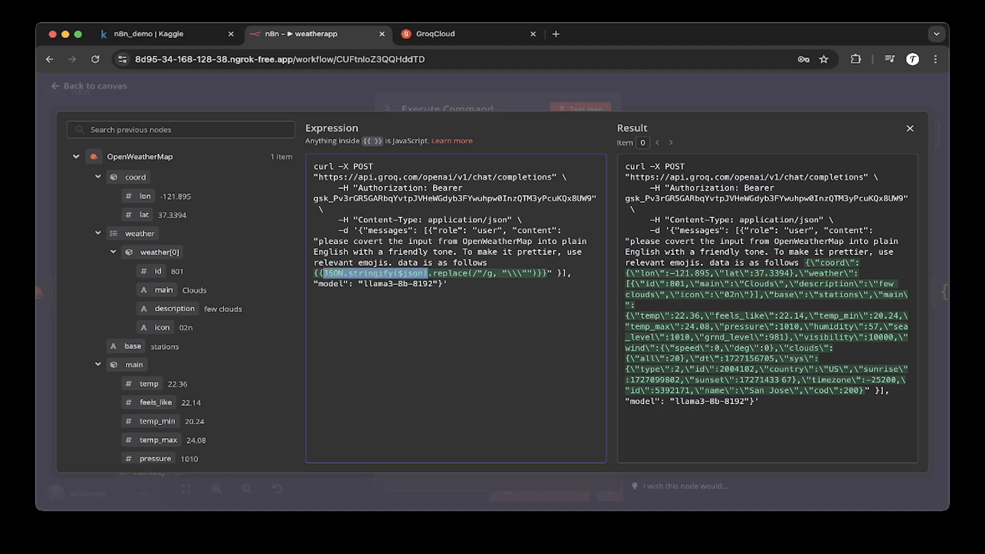
left_click(428, 273)
double_click(412, 273)
left_click_drag(398, 273, 423, 273)
left_click(363, 272)
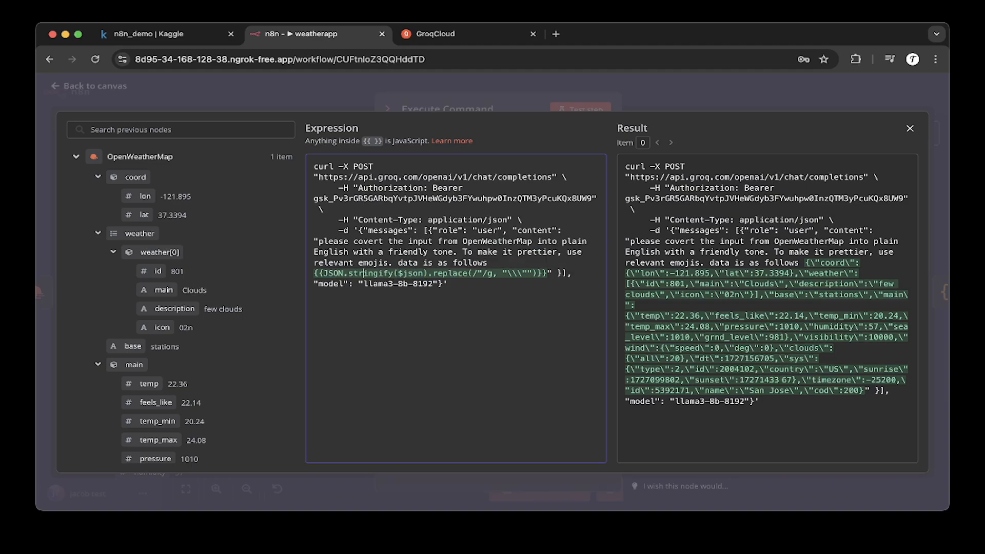
left_click_drag(323, 273, 423, 273)
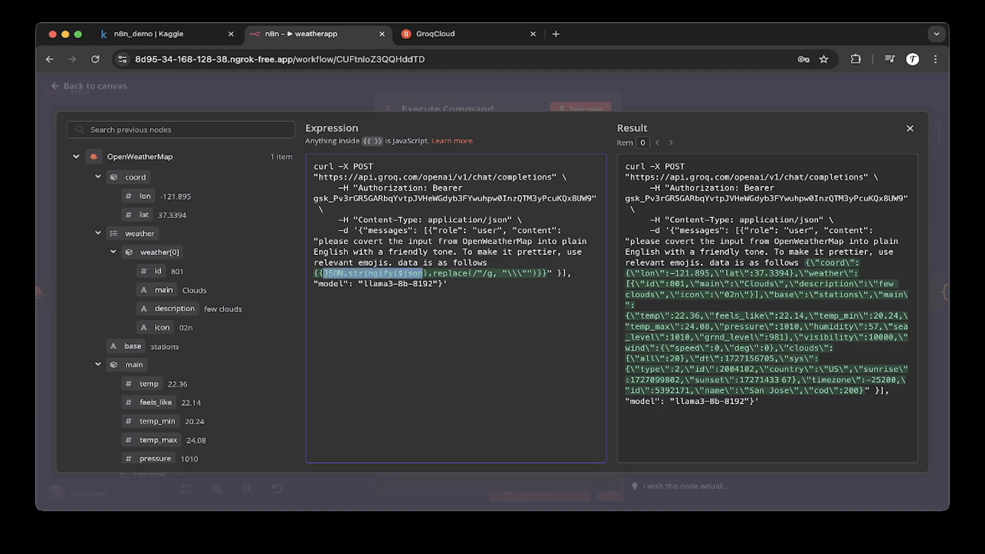
left_click(379, 273)
left_click_drag(323, 273, 428, 273)
left_click(428, 273)
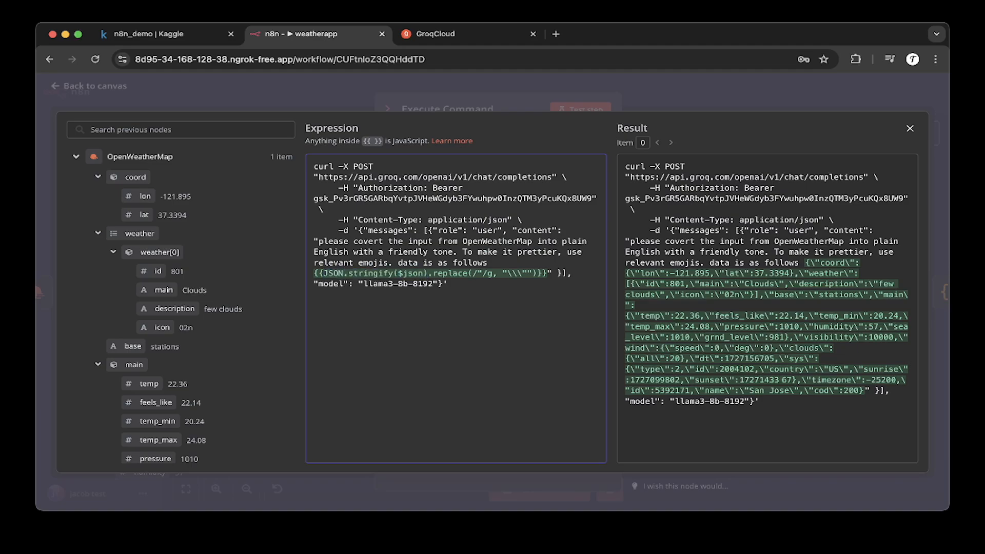
left_click_drag(328, 273, 428, 273)
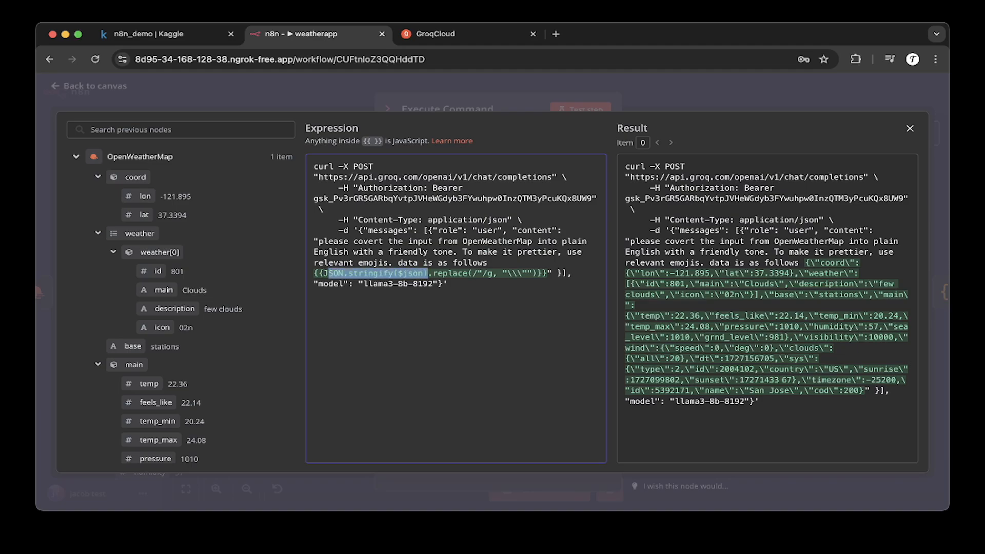
left_click(428, 273)
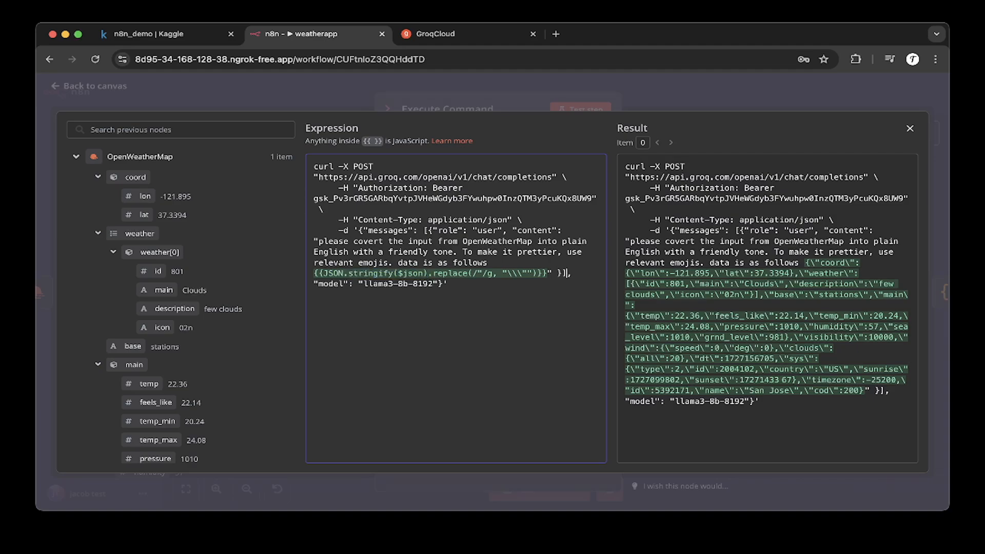
left_click(491, 273)
left_click_drag(428, 273, 537, 273)
left_click(537, 273)
left_click_drag(317, 177, 557, 177)
left_click(557, 177)
left_click_drag(448, 283, 349, 177)
left_click(464, 241)
left_click_drag(318, 241, 448, 284)
left_click(448, 284)
key("super+a")
left_click(448, 284)
key("super+a")
left_click(448, 284)
left_click_drag(626, 166, 880, 391)
left_click(880, 390)
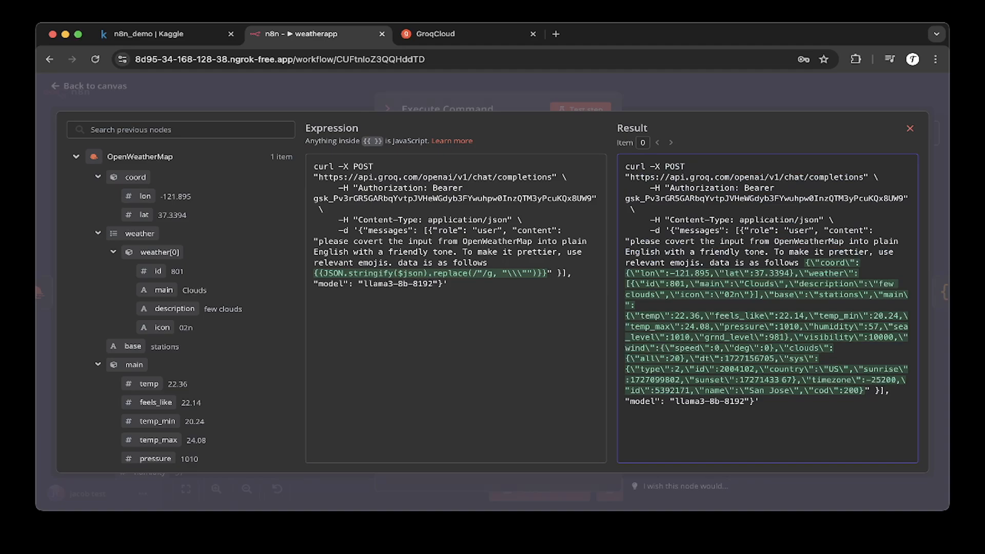
left_click(910, 129)
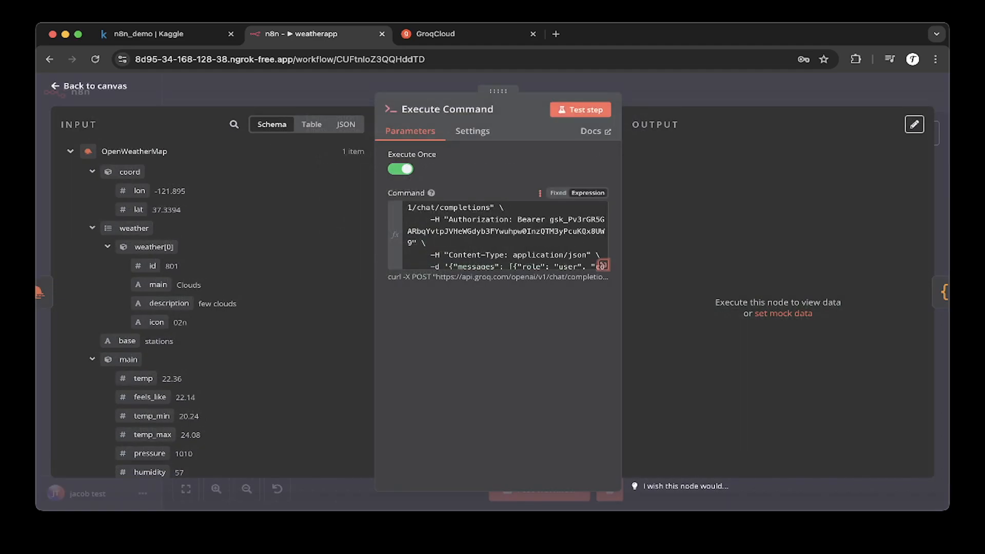
Step: Test the Execute Command step and scroll through the Groq chat response in the output
left_click(581, 109)
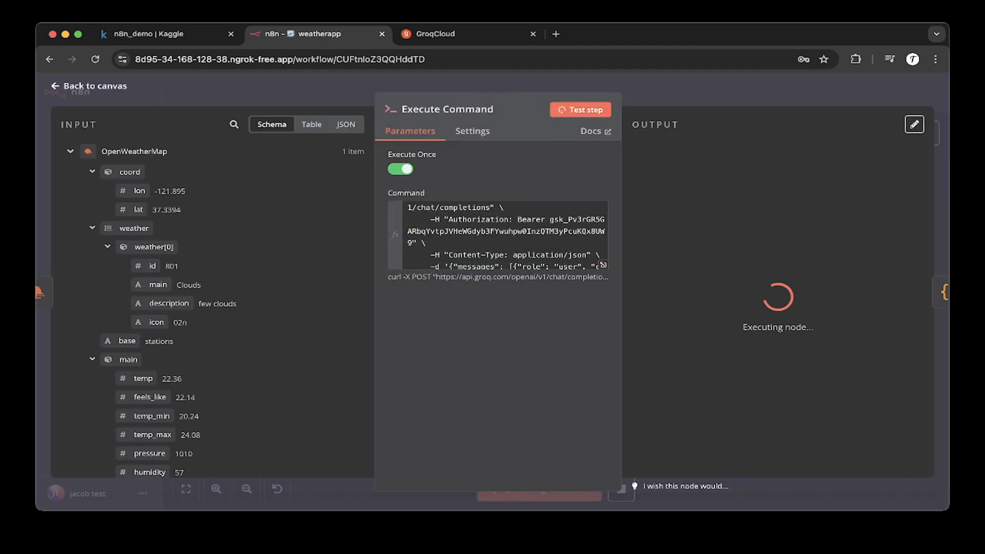
scroll(782, 321, "down", 3)
scroll(783, 321, "up", 3)
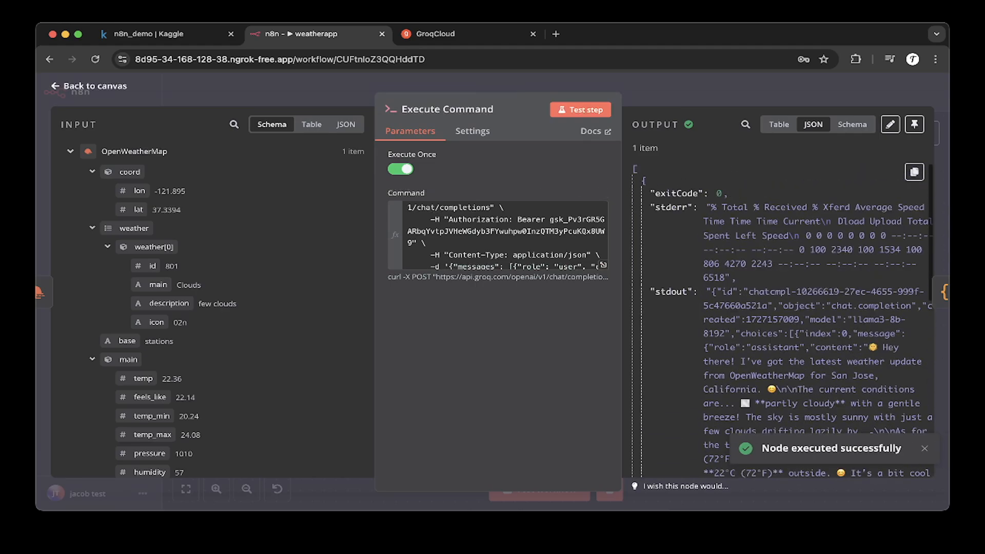
scroll(782, 321, "down", 3)
scroll(783, 320, "up", 3)
scroll(783, 321, "down", 3)
scroll(782, 321, "up", 2)
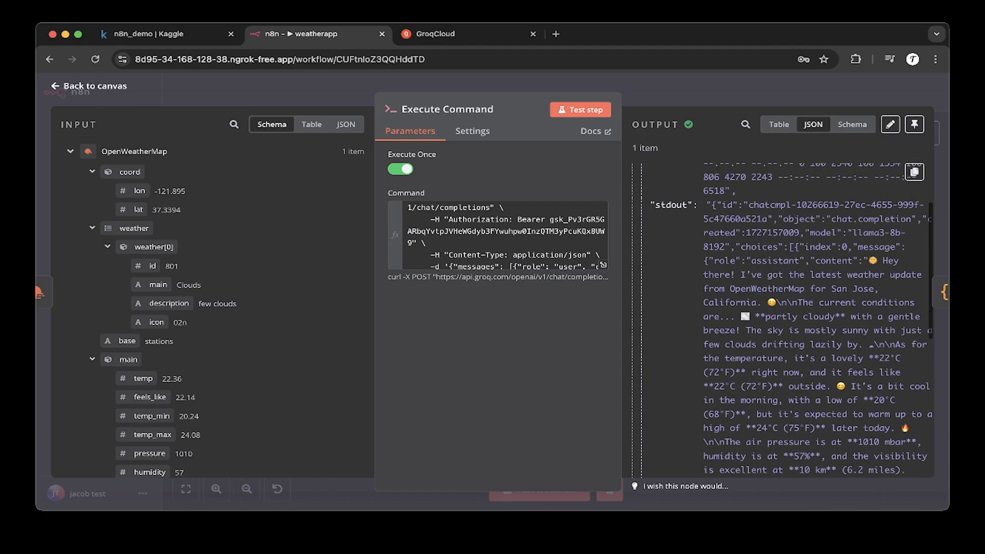
Step: Review the command text and the stdout response content, then close the node
left_click(427, 243)
scroll(498, 243, "down", 1)
scroll(498, 234, "up", 1)
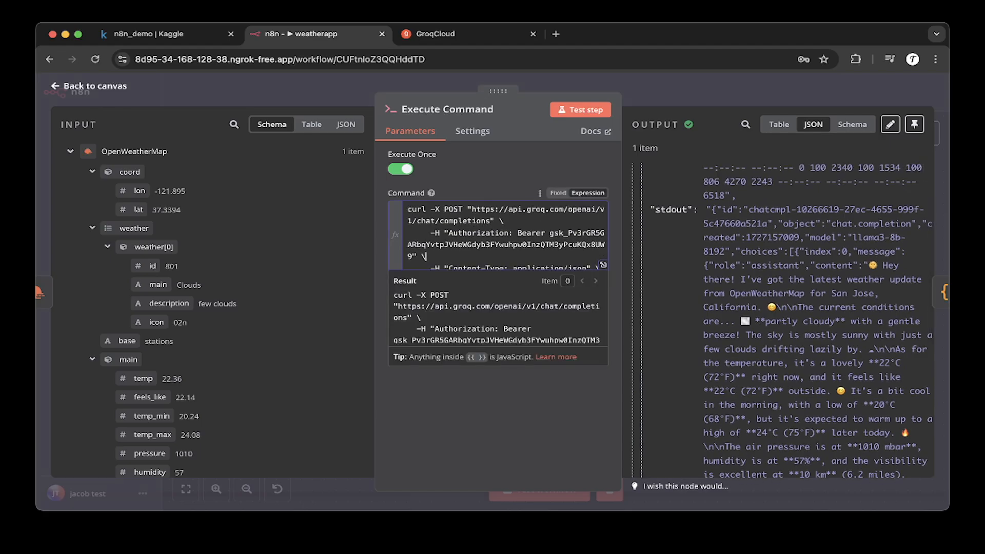
scroll(795, 321, "down", 1)
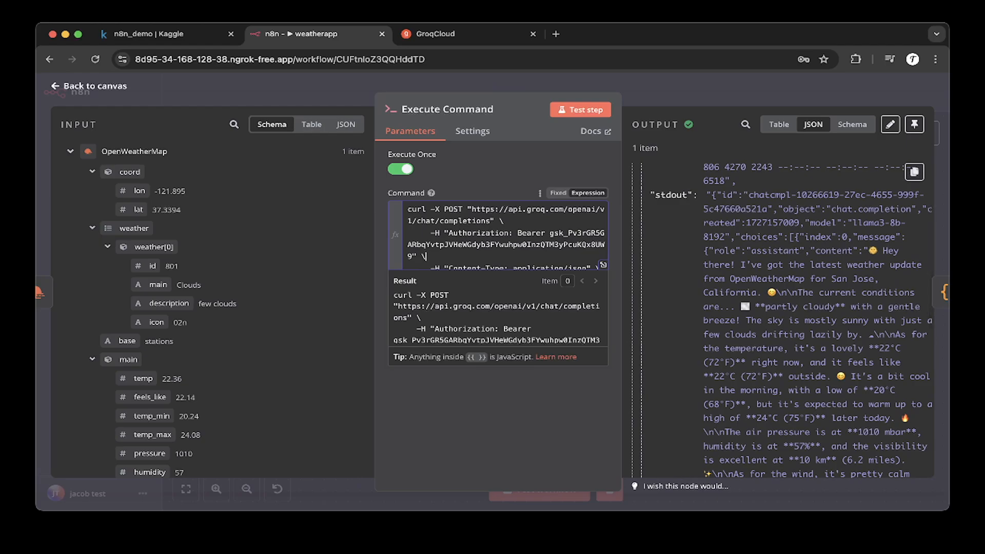
left_click_drag(809, 251, 841, 418)
scroll(782, 320, "down", 2)
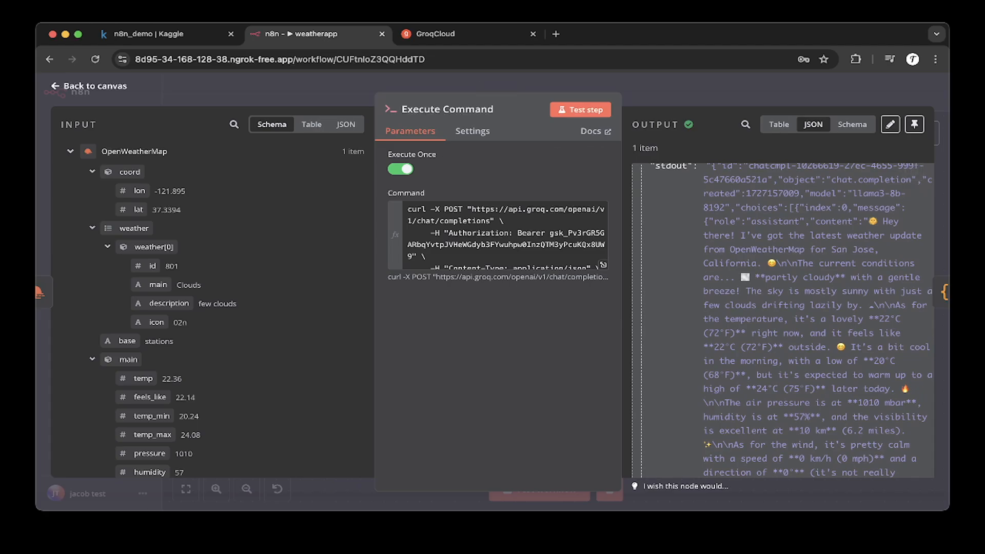
key("Escape")
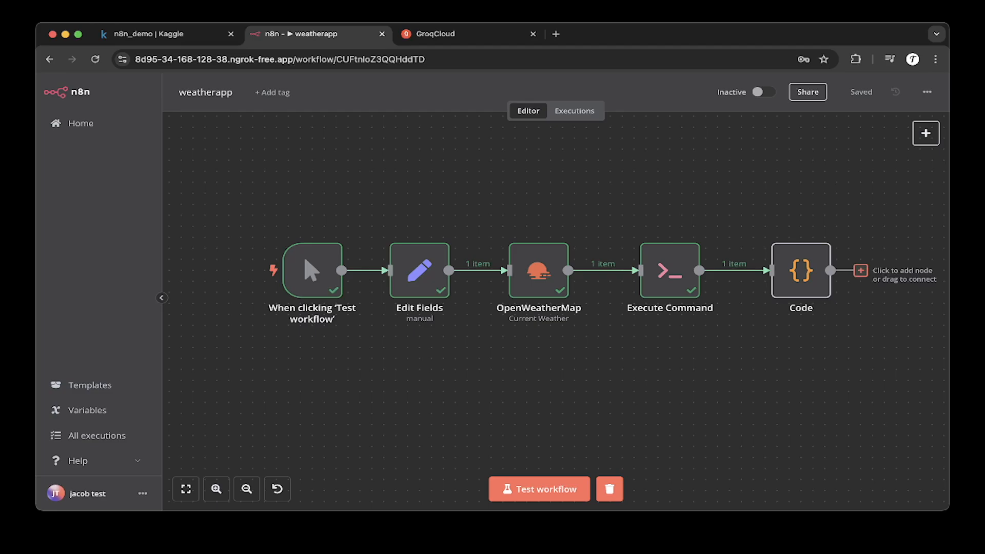
Step: Search the node panel for code, then open the existing Code node to view its Python script
left_click(860, 270)
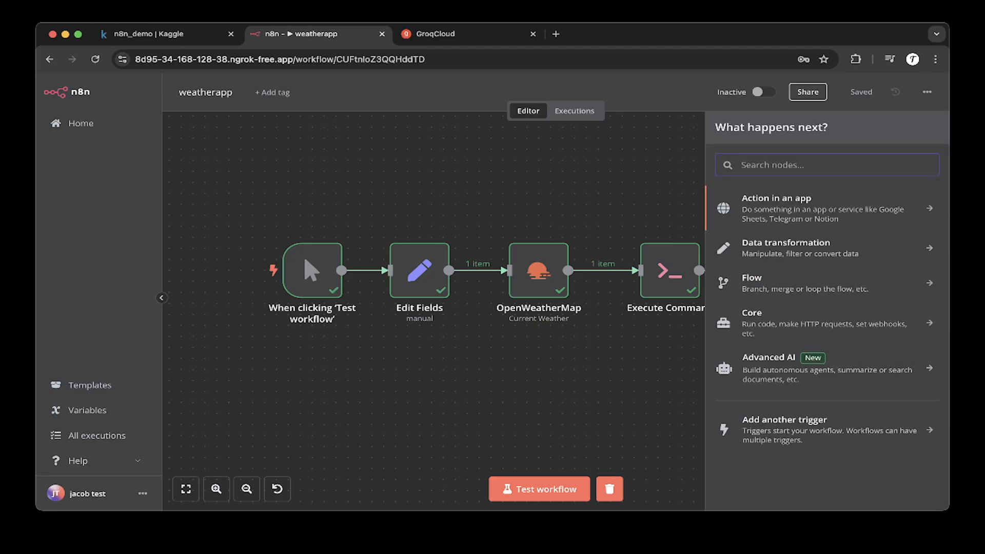
type("code")
key("ctrl+a")
key("BackSpace")
key("Escape")
double_click(801, 271)
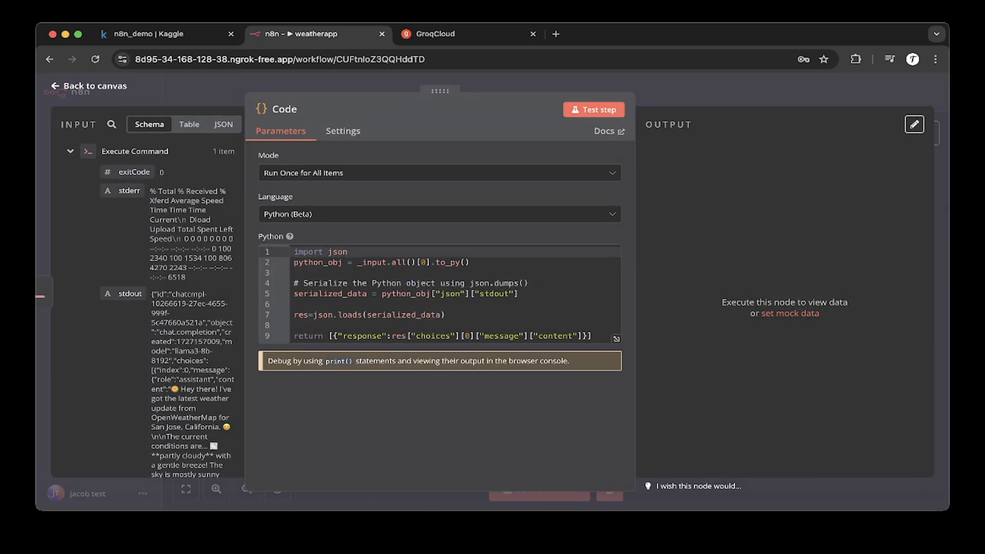
Step: Open the Code node's language options, then examine the Python script's input and serialization lines
left_click(387, 283)
left_click(391, 214)
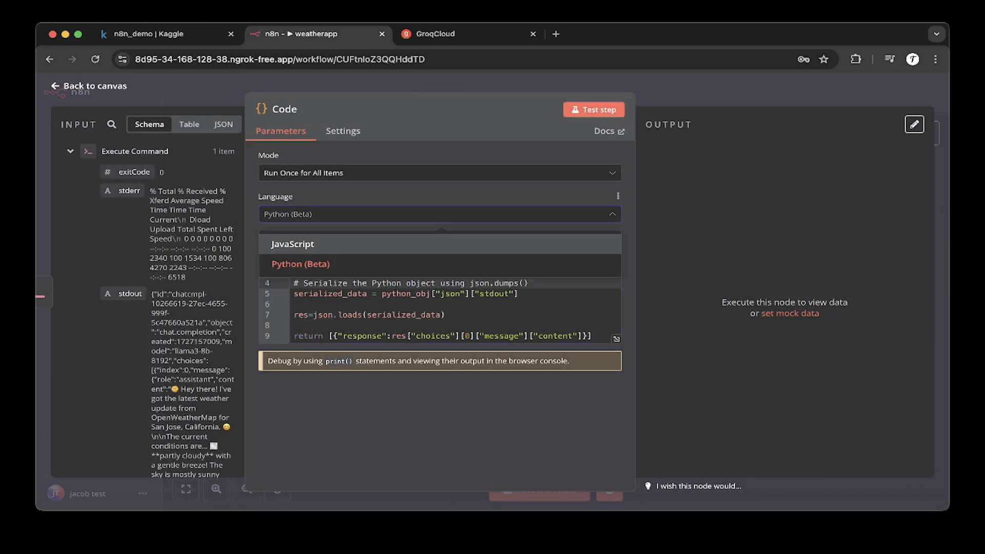
left_click_drag(440, 89, 445, 89)
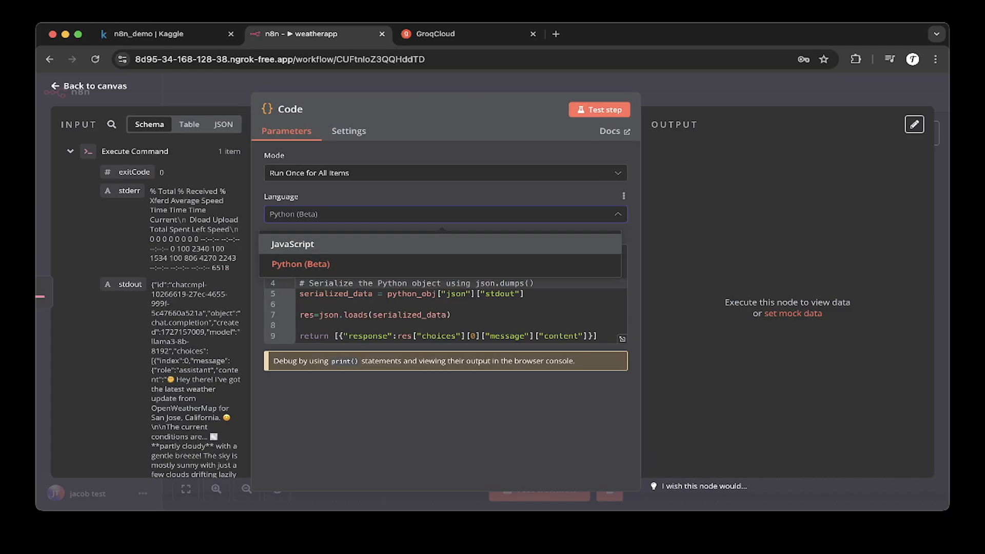
key("Escape")
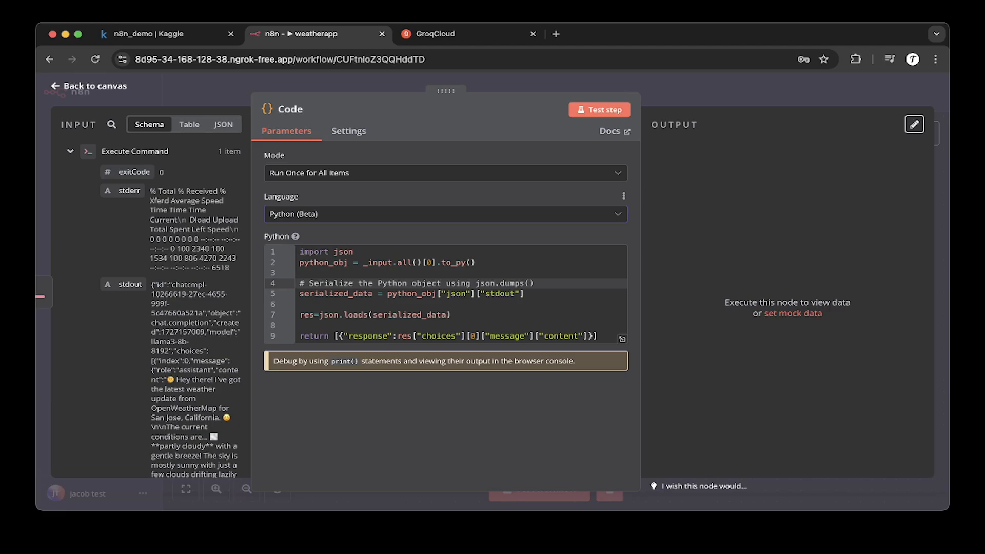
left_click(300, 273)
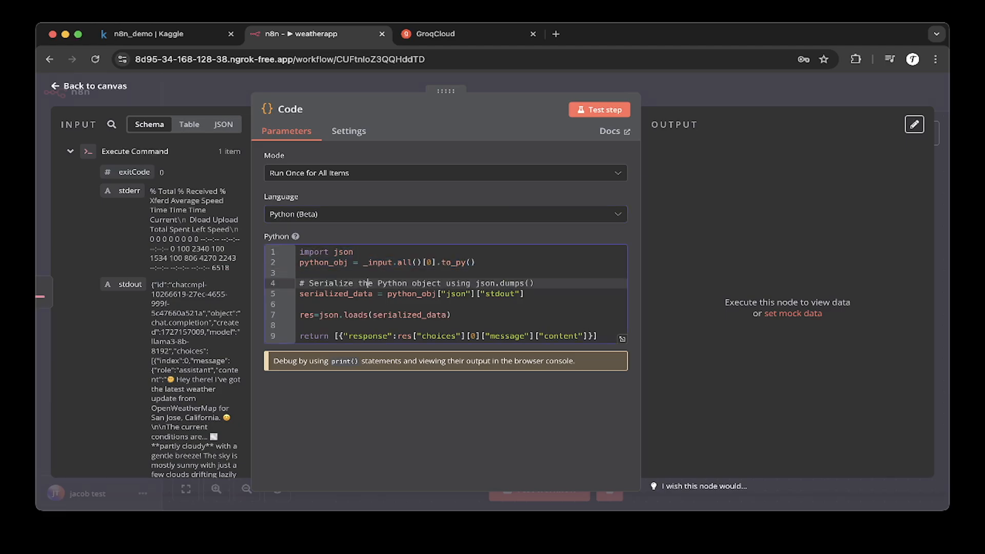
left_click_drag(363, 262, 476, 263)
left_click(476, 262)
left_click(300, 273)
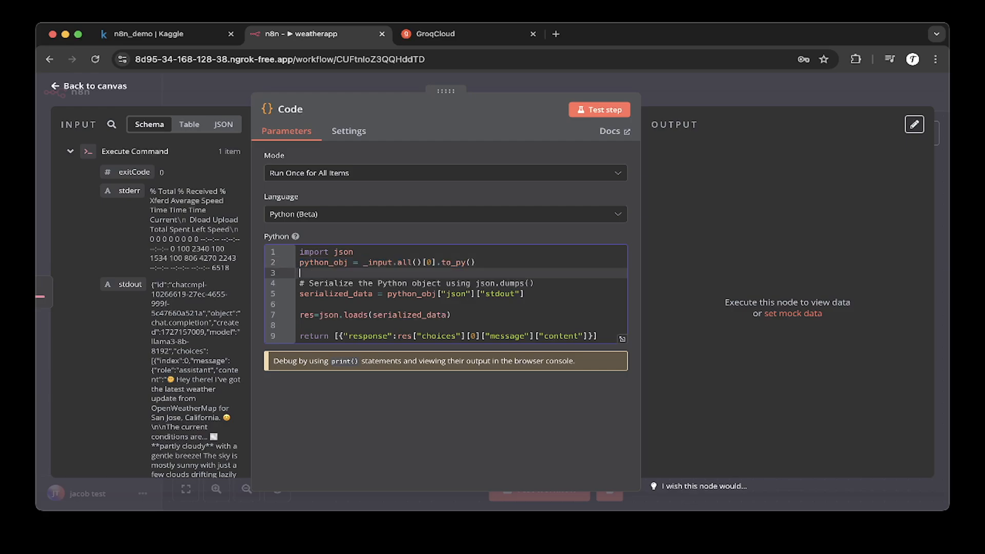
key("shift+Up")
key("shift+Up")
key("Right")
key("shift+Up")
key("shift+Up")
key("Right")
left_click_drag(300, 283, 437, 294)
left_click(471, 293)
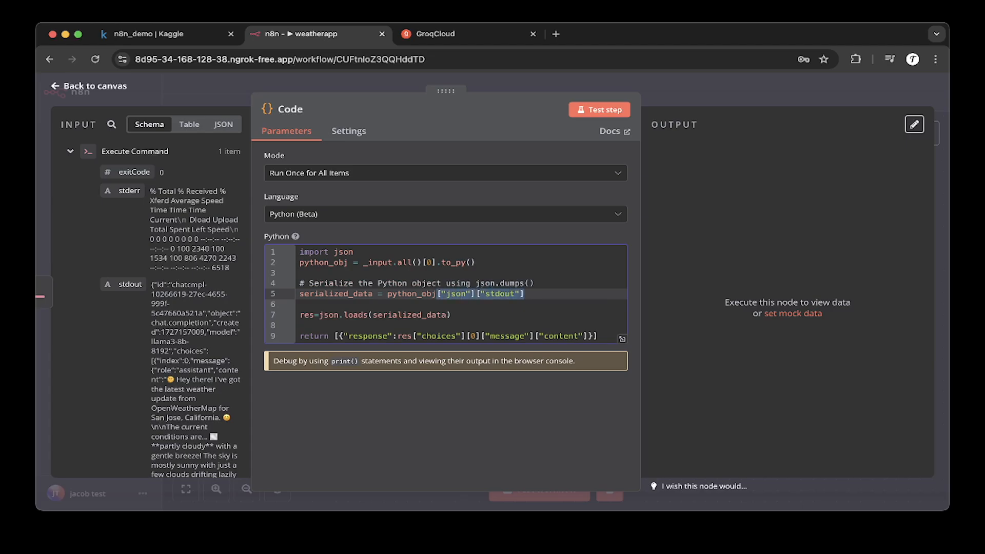
Step: Examine the json.loads line and the returned response expression in the Python script
left_click(300, 273)
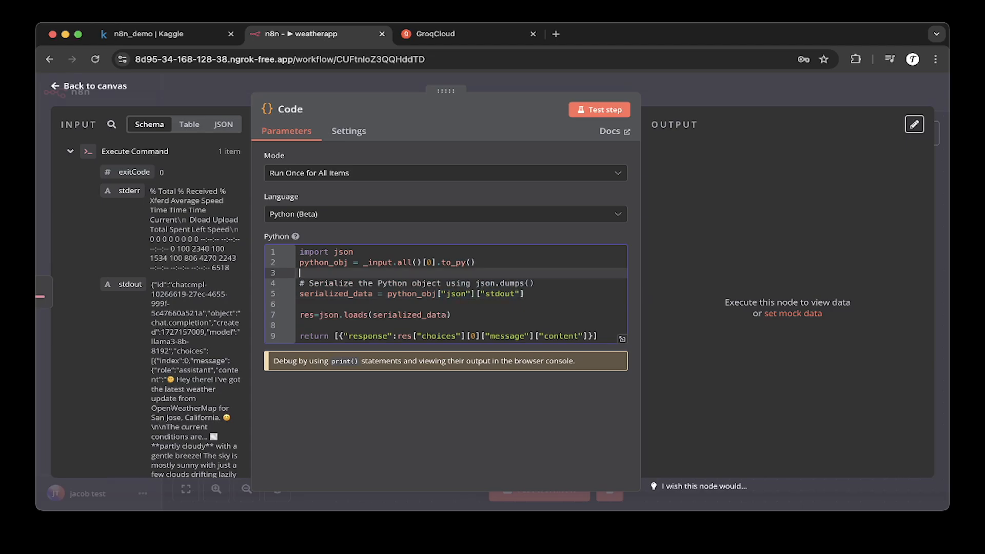
left_click(525, 294)
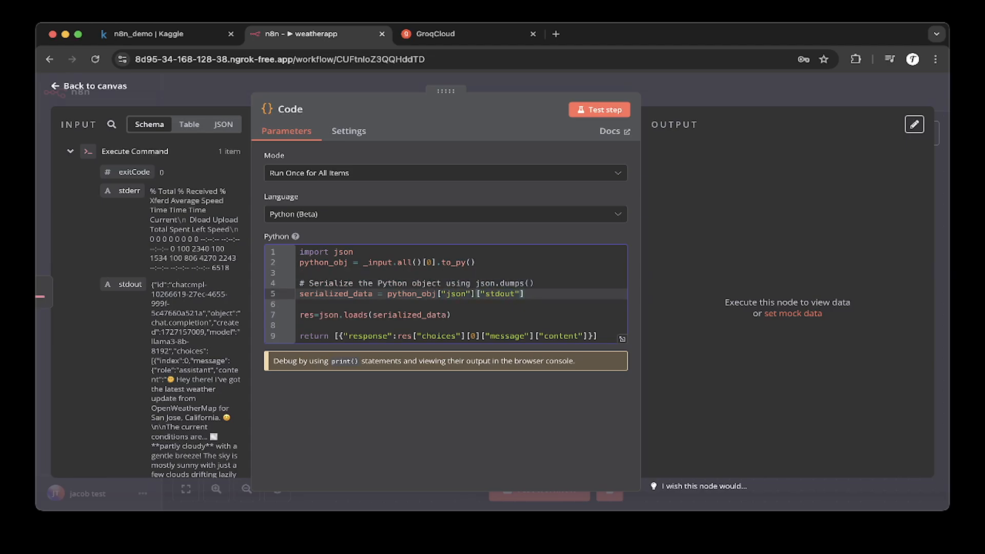
double_click(362, 293)
left_click(363, 294)
double_click(363, 294)
left_click(300, 304)
left_click_drag(451, 314, 301, 315)
left_click(300, 303)
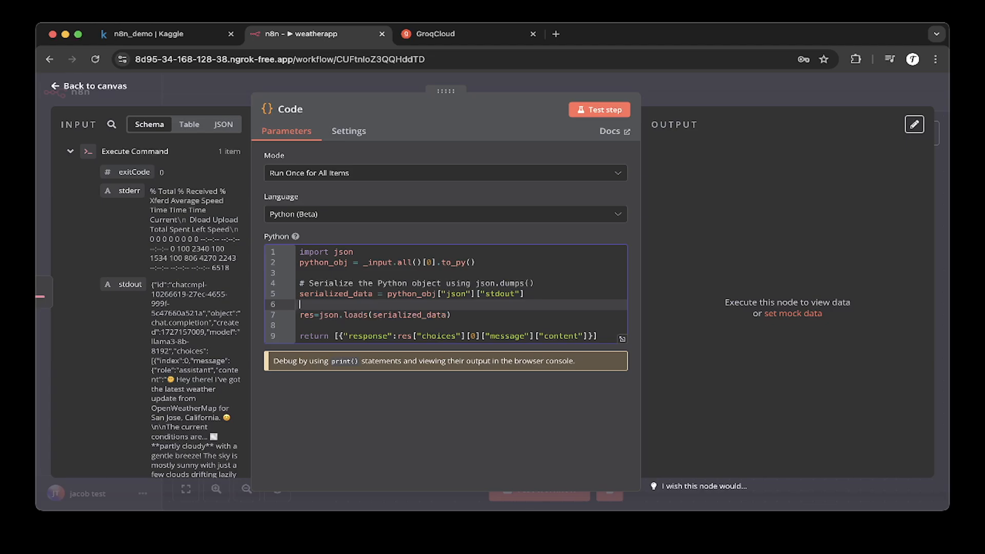
left_click_drag(344, 336, 433, 335)
left_click_drag(461, 336, 466, 336)
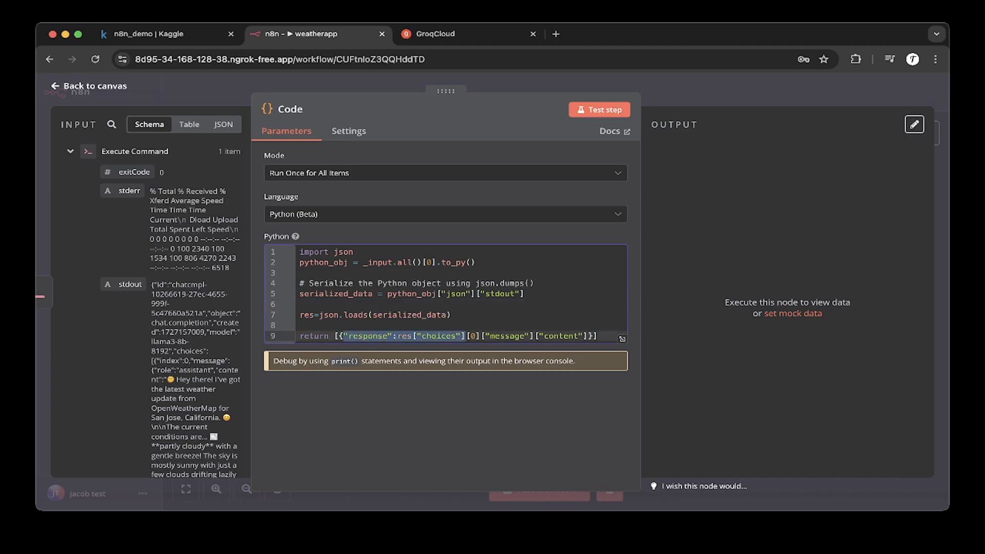
left_click(466, 336)
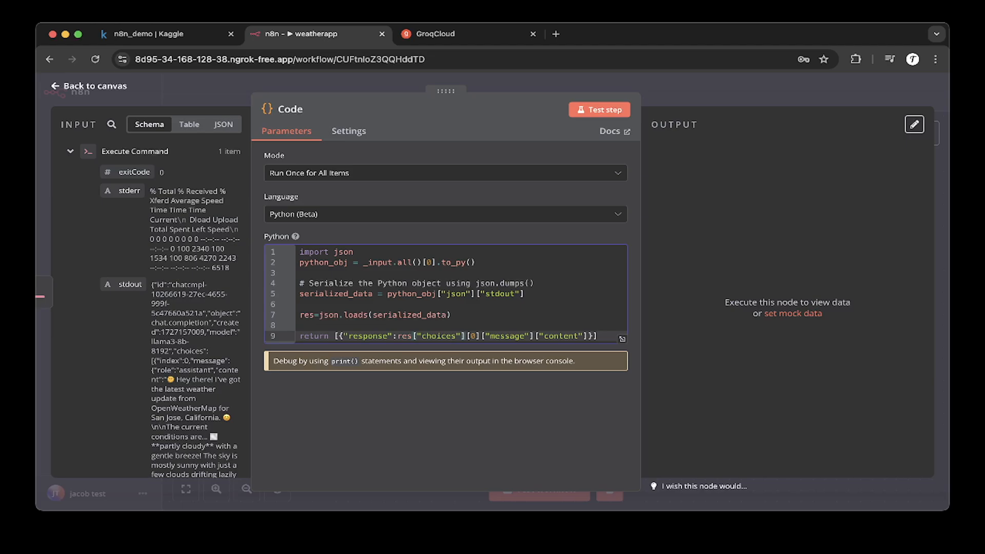
left_click_drag(398, 336, 594, 336)
left_click_drag(397, 336, 588, 336)
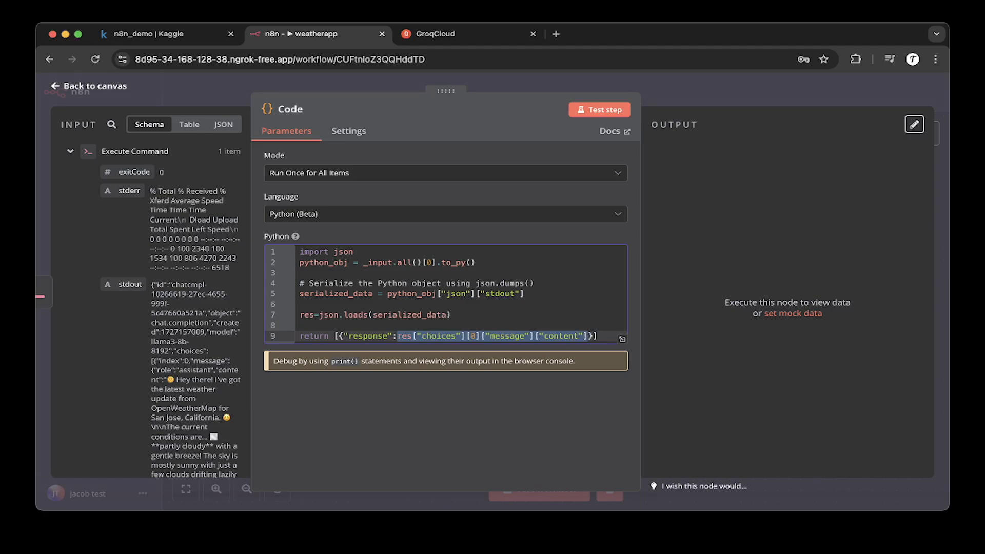
left_click(525, 294)
Step: Test the Code step, scroll through the response output, then close the node
left_click(599, 110)
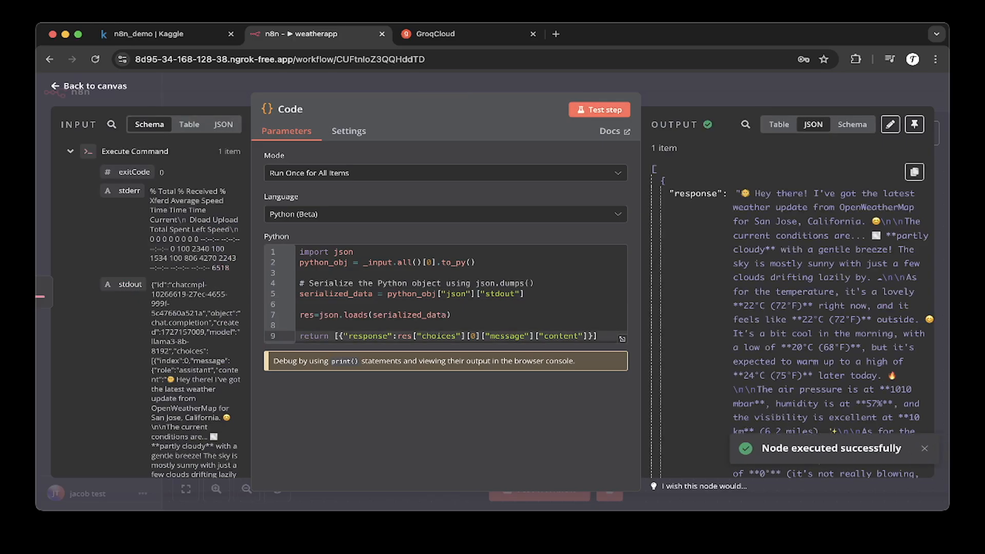
scroll(790, 318, "down", 5)
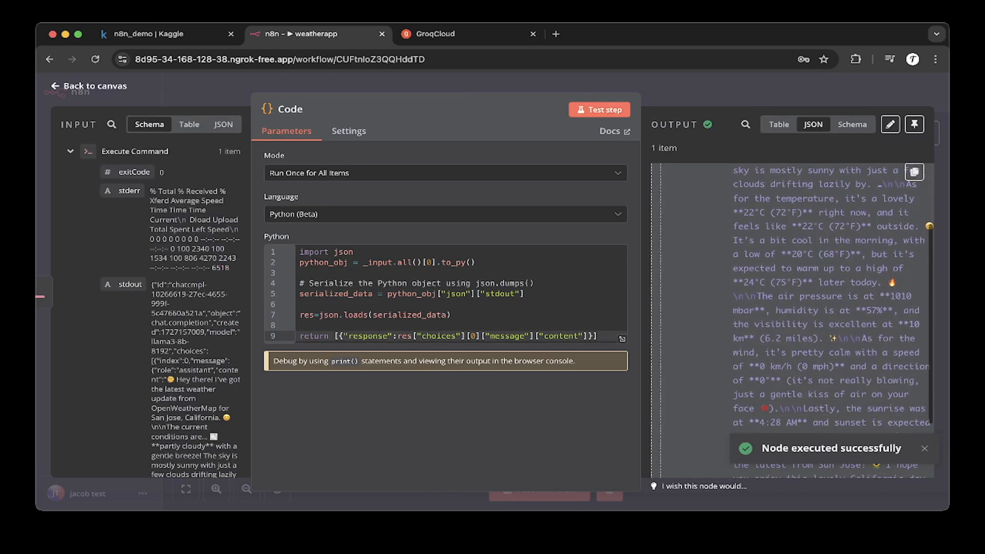
scroll(790, 319, "up", 5)
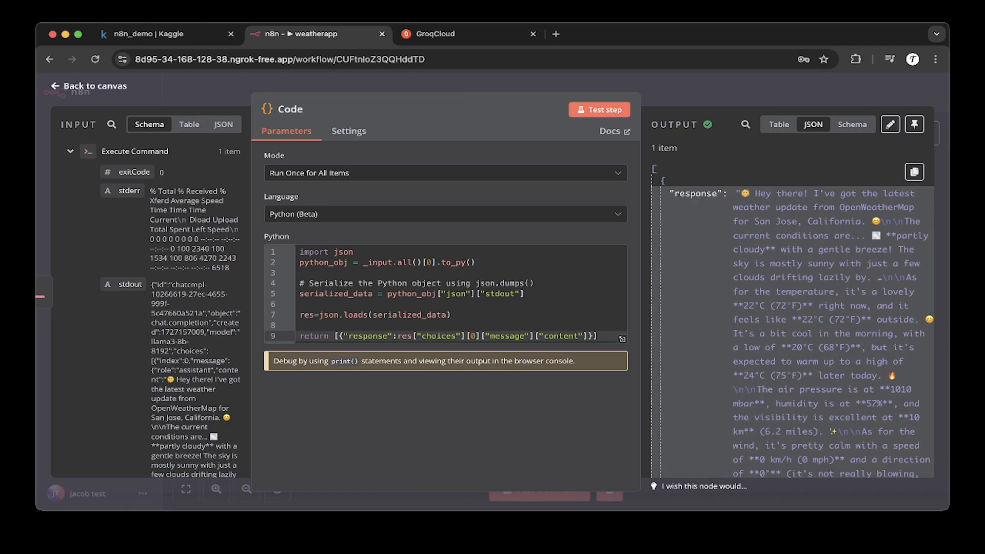
scroll(791, 319, "down", 3)
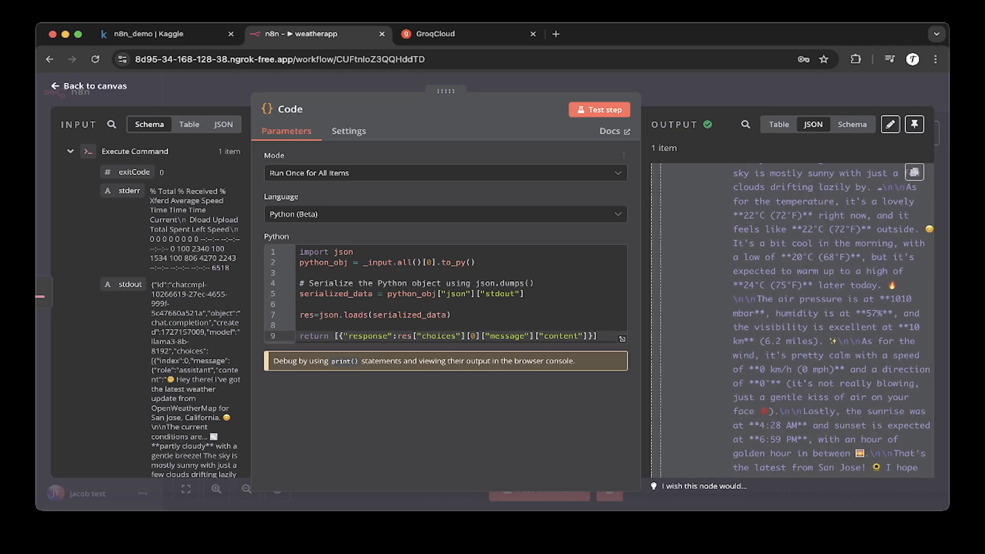
key("Escape")
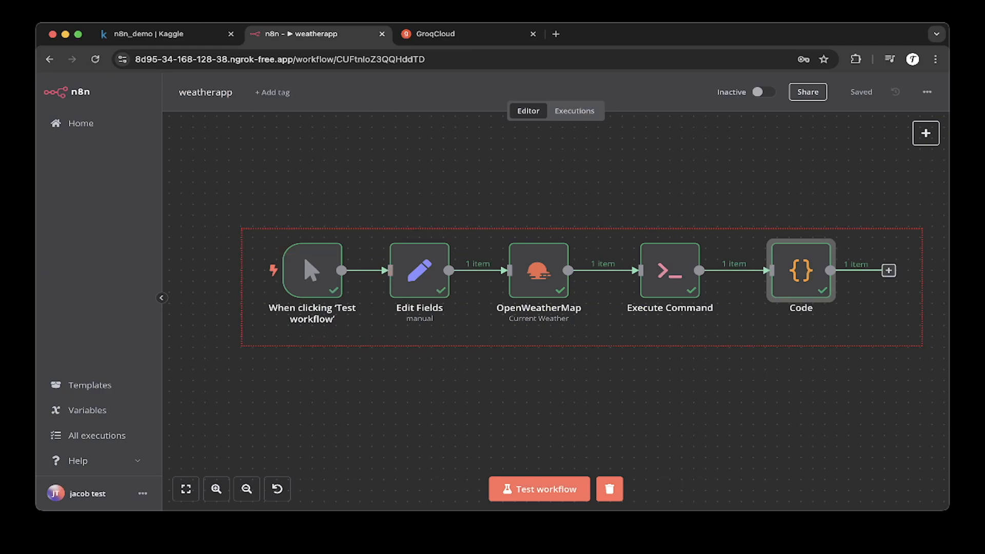
Step: Go back to the workflows list and open testworkflow
left_click_drag(241, 228, 923, 346)
left_click(923, 346)
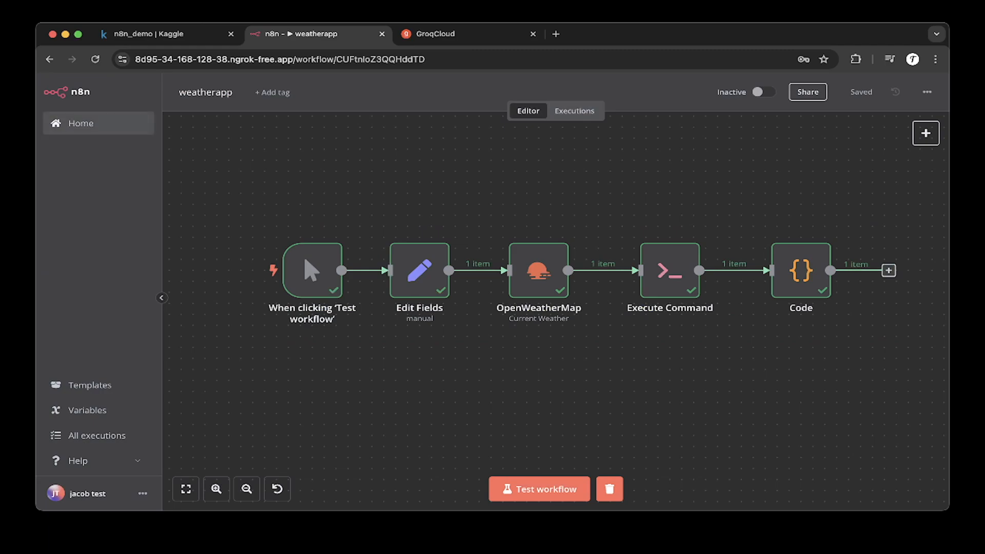
left_click(81, 123)
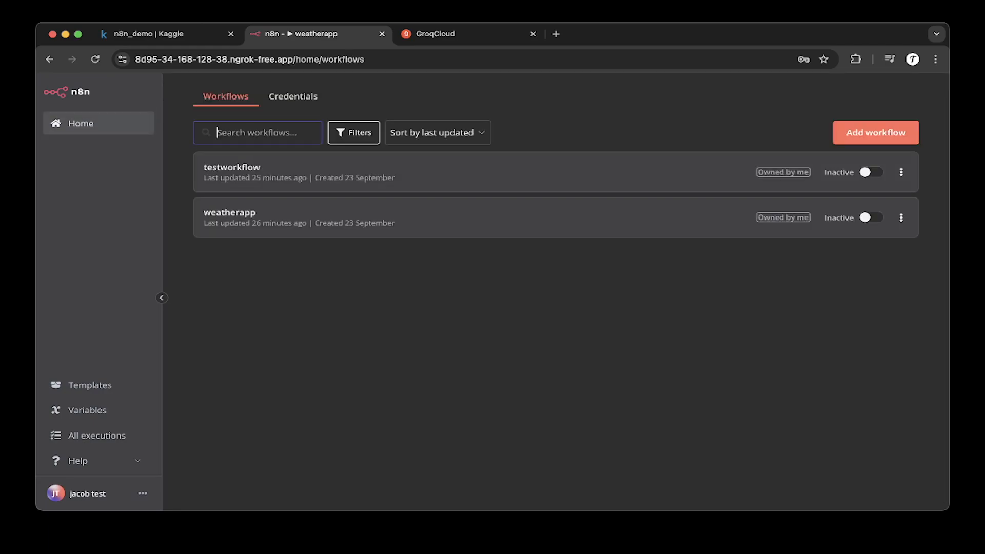
left_click(231, 168)
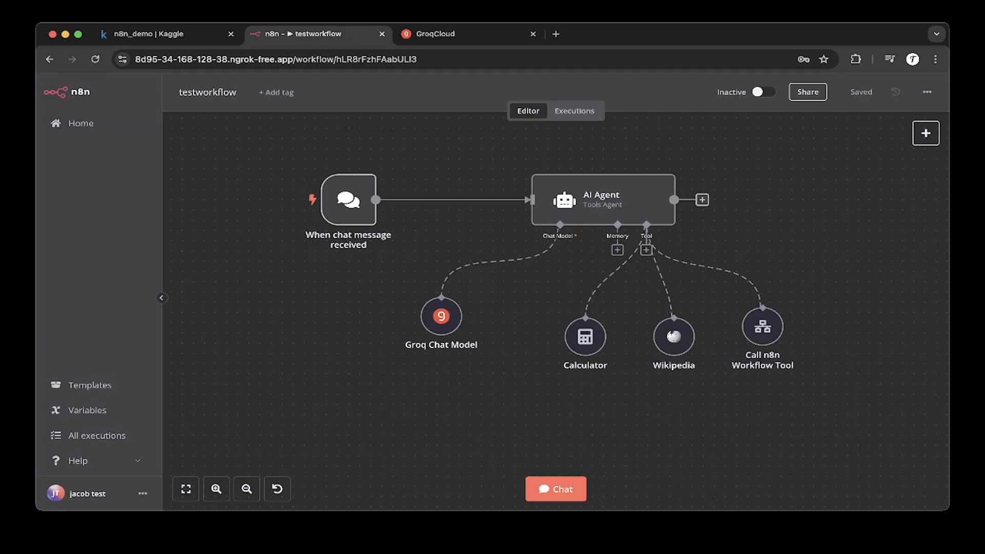
mouse_move(763, 326)
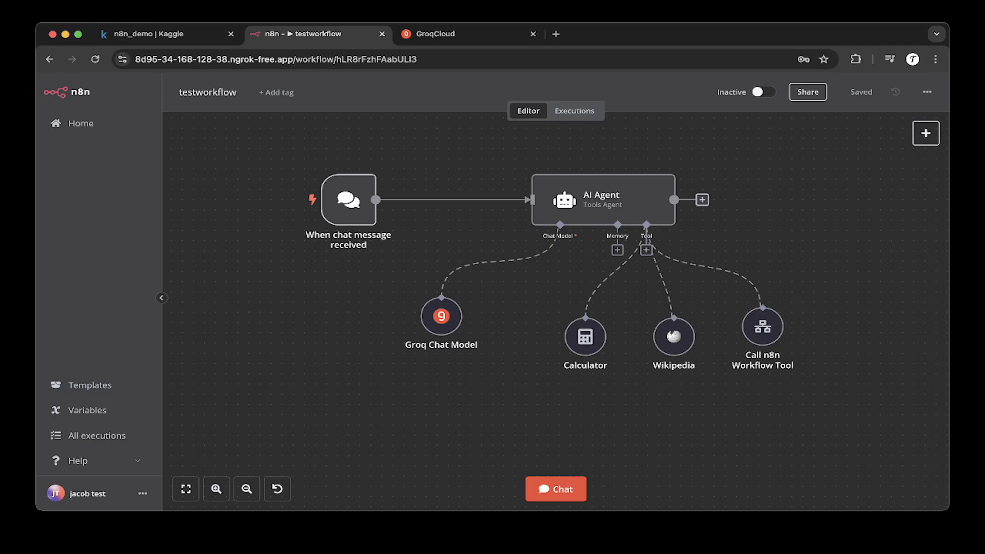
Step: Open the chat and send the message "what is the capital of spain" to the AI agent
left_click(556, 489)
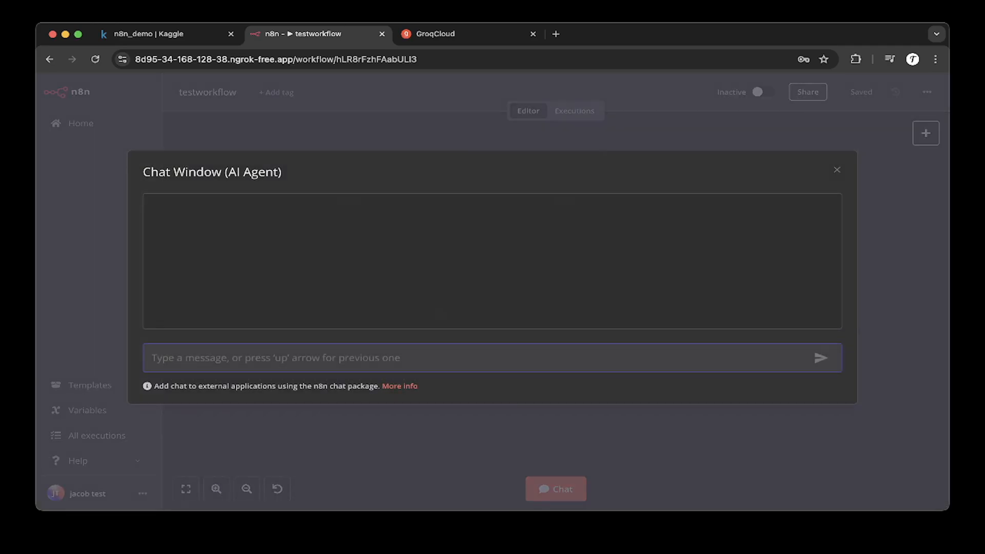
type("what ")
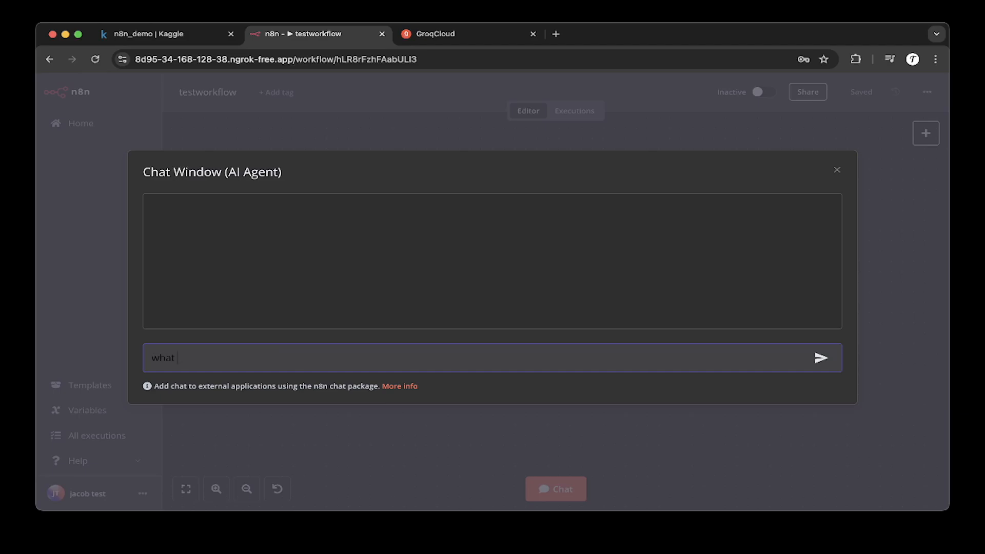
type("is the capital of spain")
key("Return")
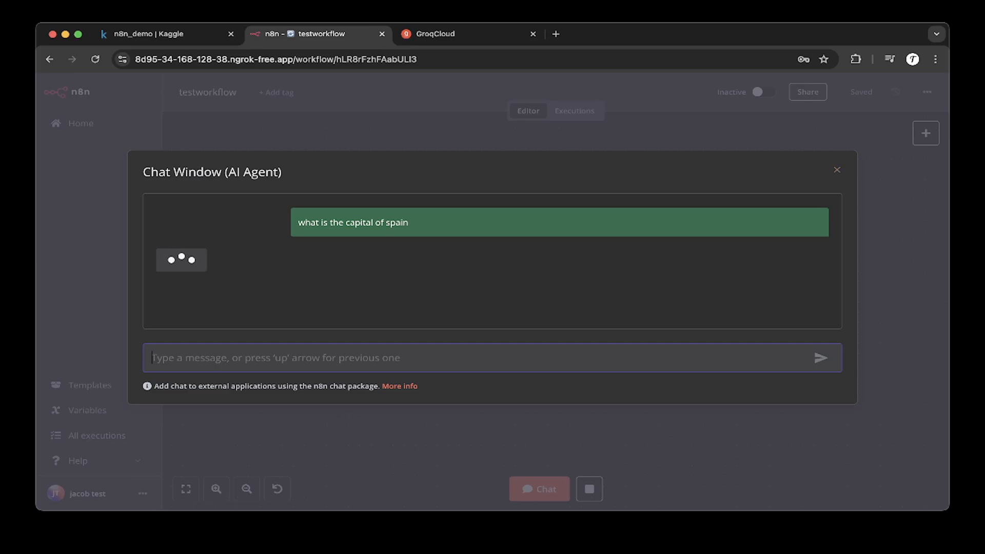
Step: Switch to the Kaggle notebook and examine the n8n log output
left_click(159, 34)
scroll(514, 313, "down", 3)
scroll(513, 313, "down", 14)
scroll(513, 313, "up", 9)
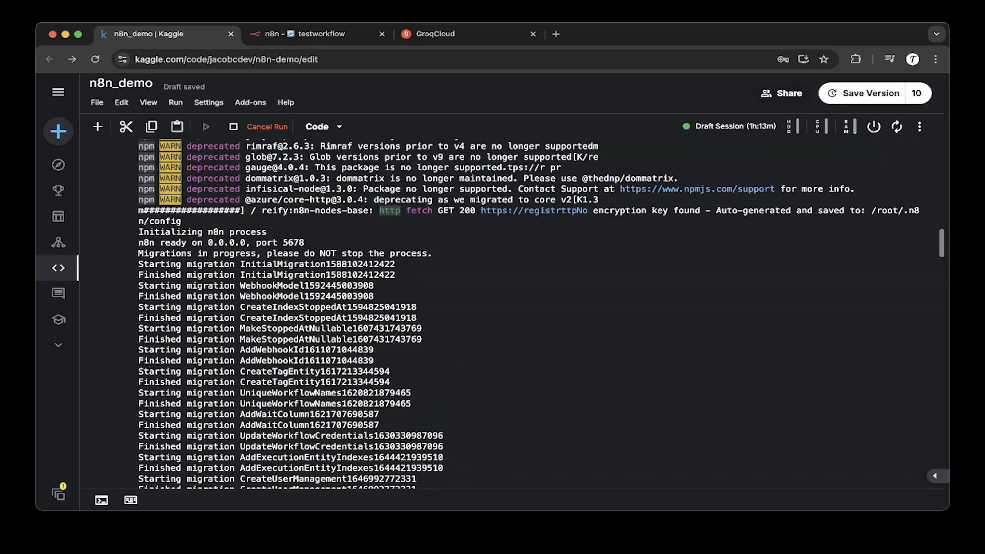
scroll(513, 313, "down", 15)
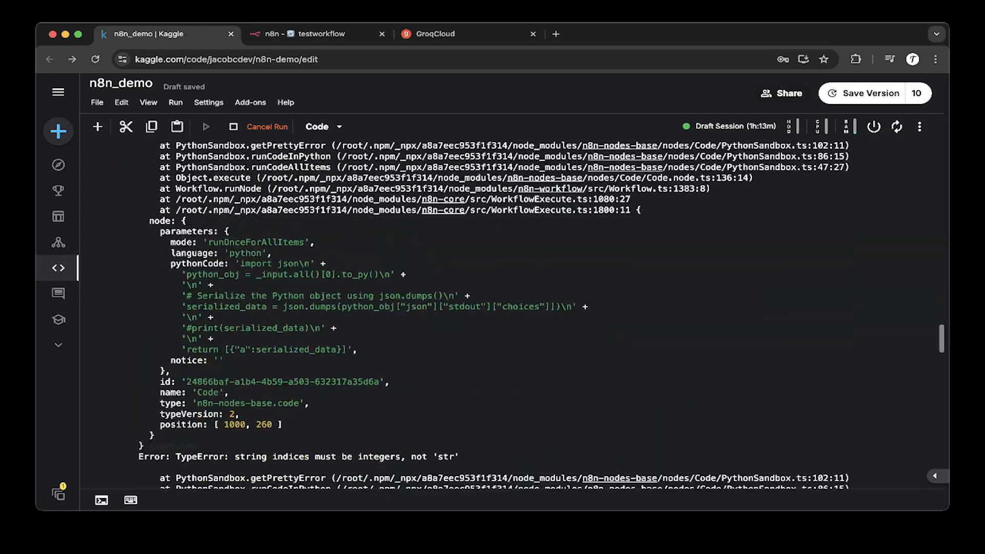
scroll(513, 313, "down", 12)
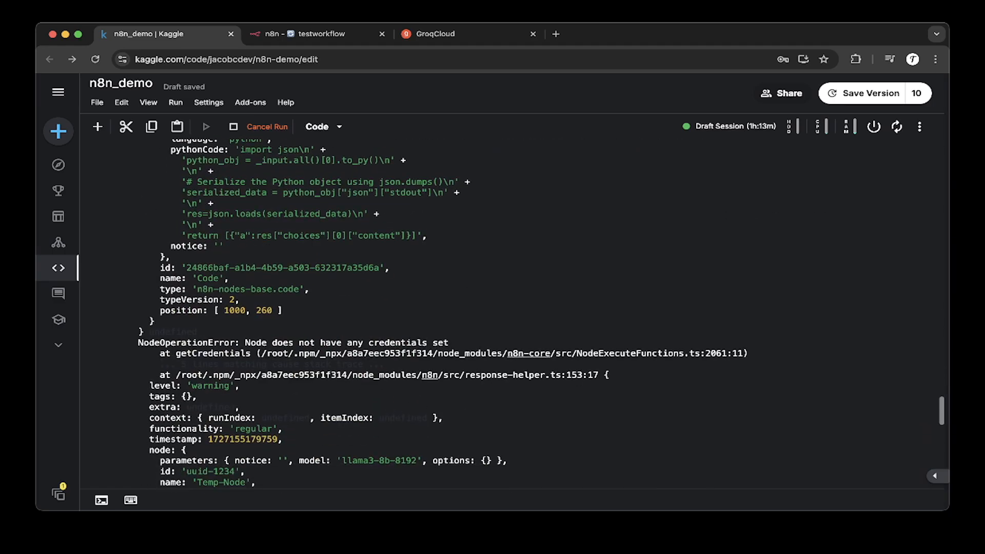
scroll(513, 313, "up", 2)
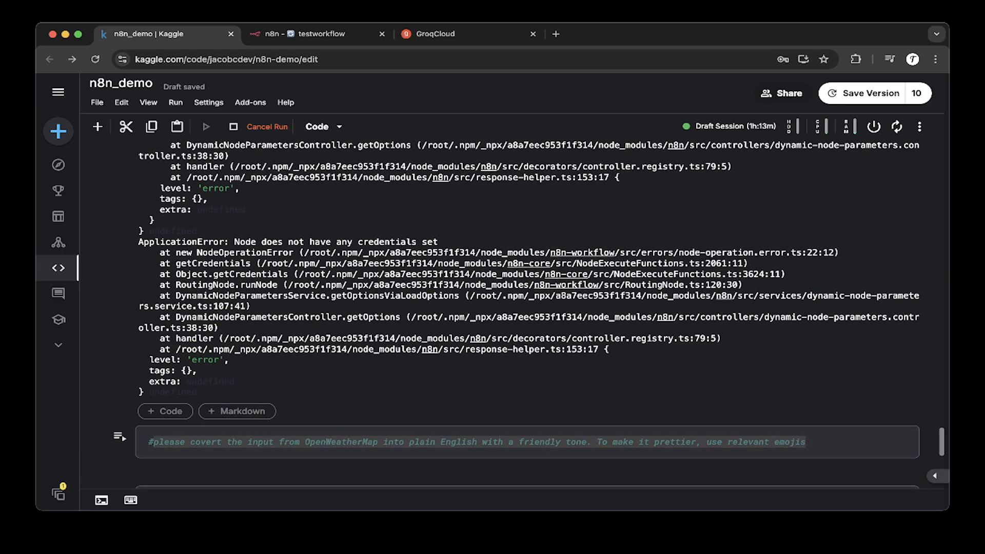
scroll(513, 313, "up", 1)
left_click_drag(224, 271, 439, 271)
left_click(439, 271)
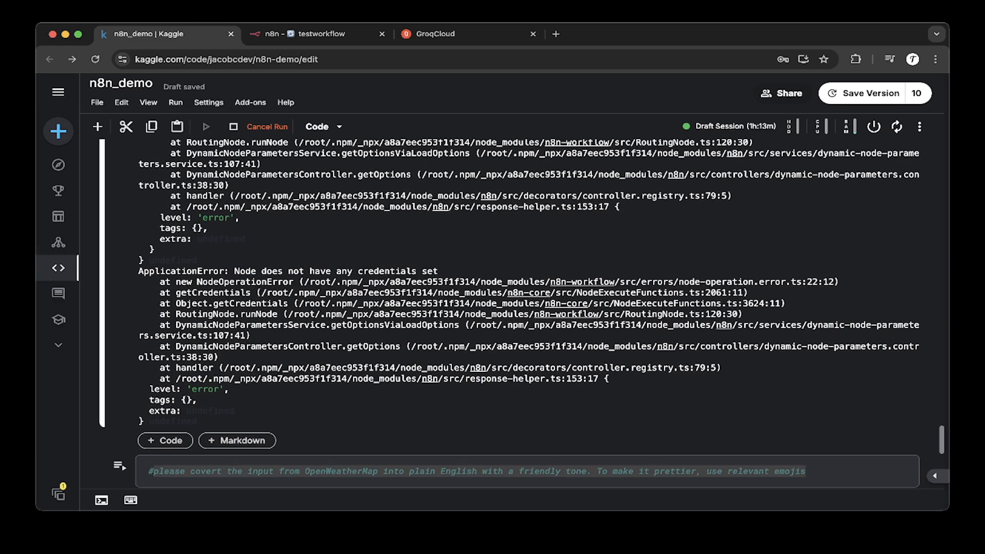
Step: Return to the n8n workflow and reopen the chat to inspect the last message's Wikipedia tool call in the log
left_click(319, 34)
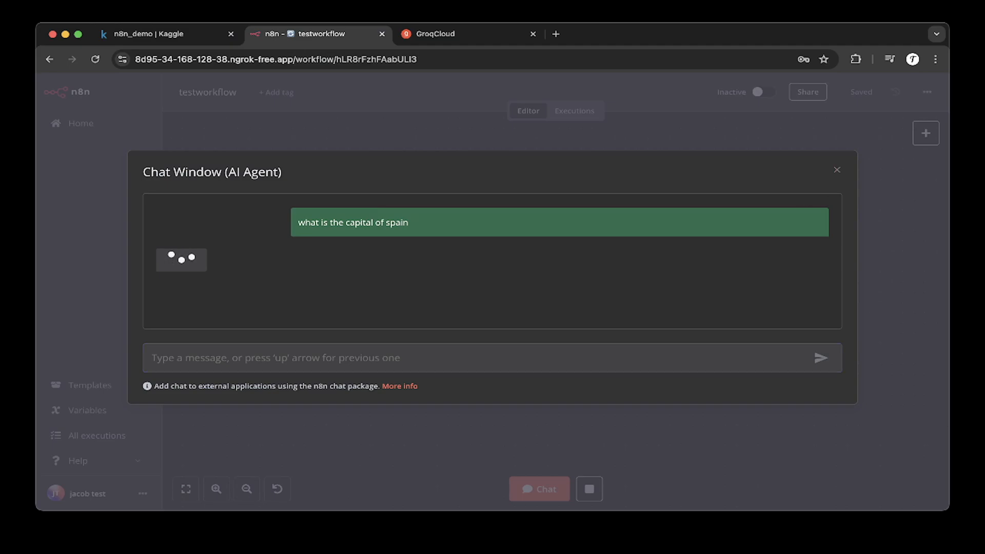
key("Escape")
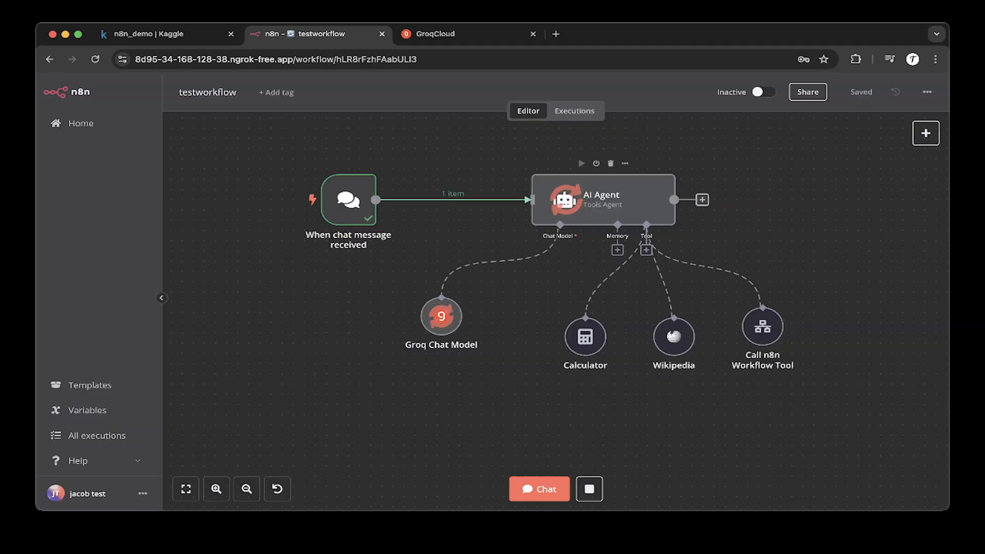
scroll(461, 293, "up", 1)
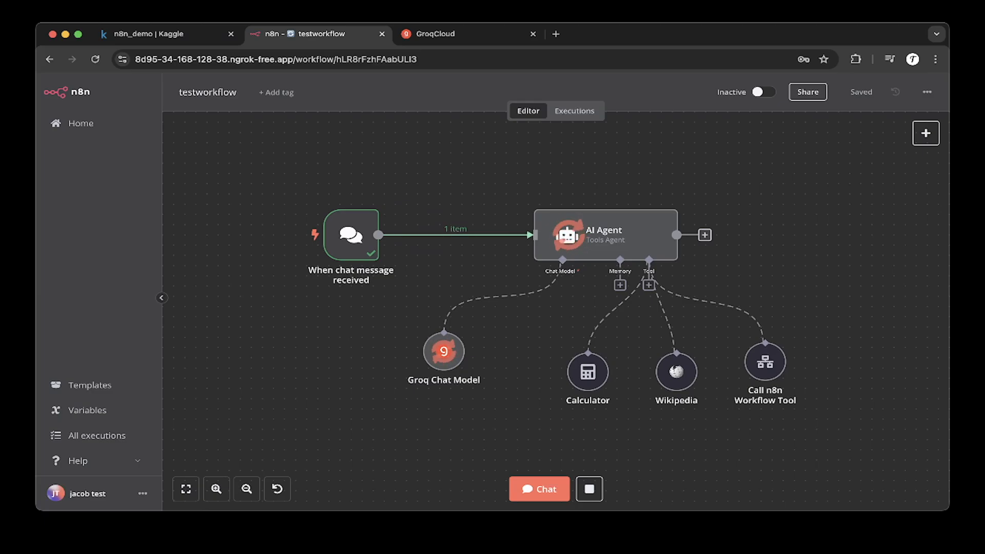
left_click(540, 489)
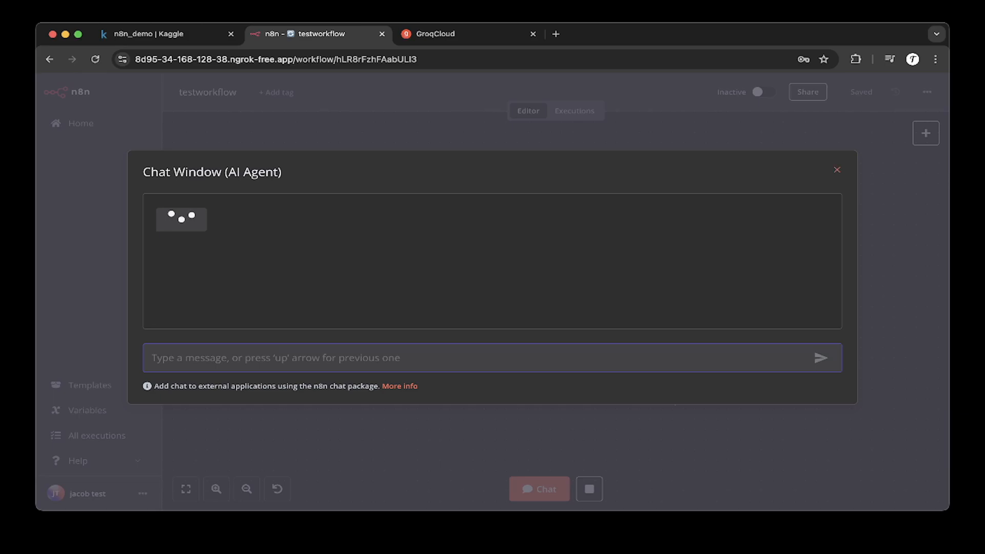
left_click(836, 170)
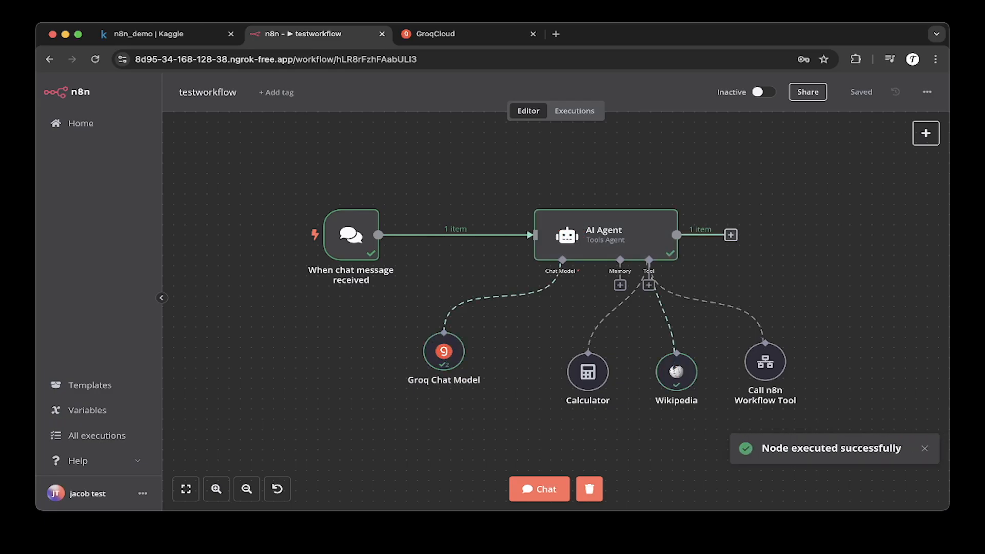
left_click(539, 489)
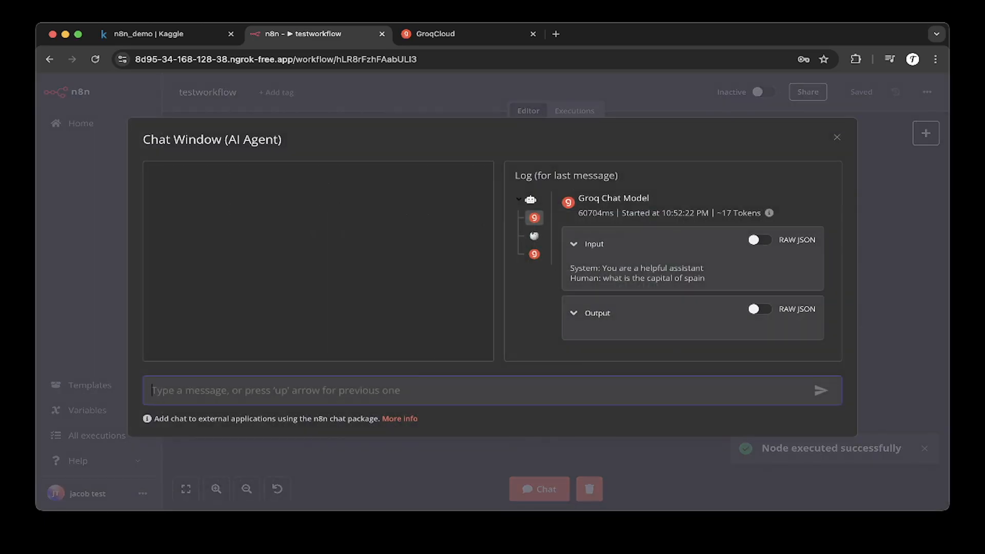
left_click(534, 236)
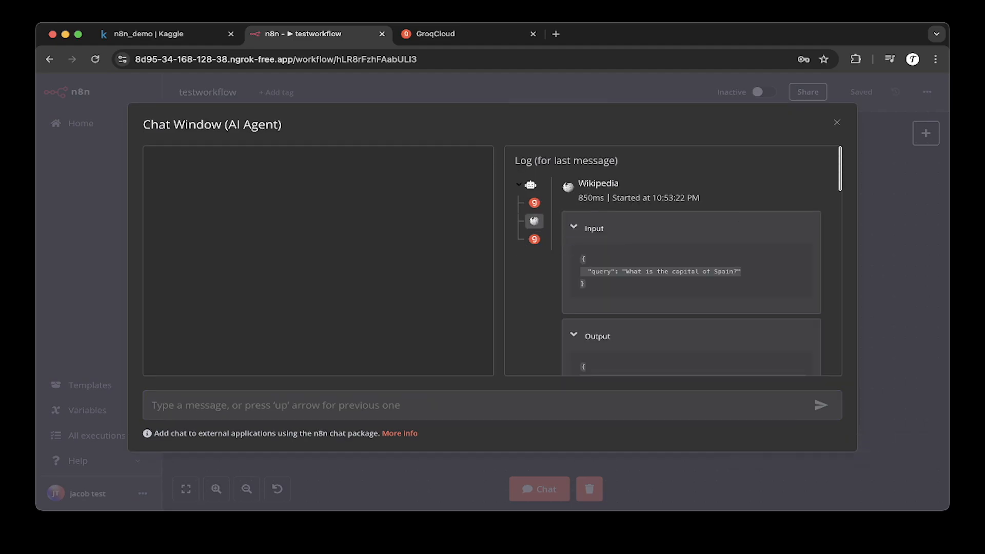
Step: Inspect the Wikipedia tool output and the final Groq Chat Model call in the log, then close the chat
scroll(673, 261, "down", 3)
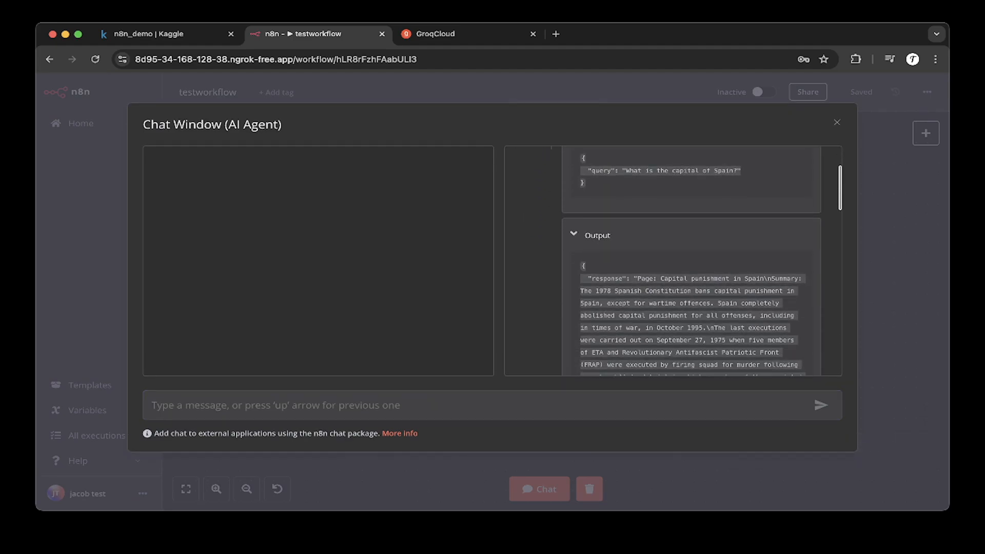
scroll(673, 261, "down", 1)
scroll(673, 260, "down", 3)
scroll(673, 260, "up", 8)
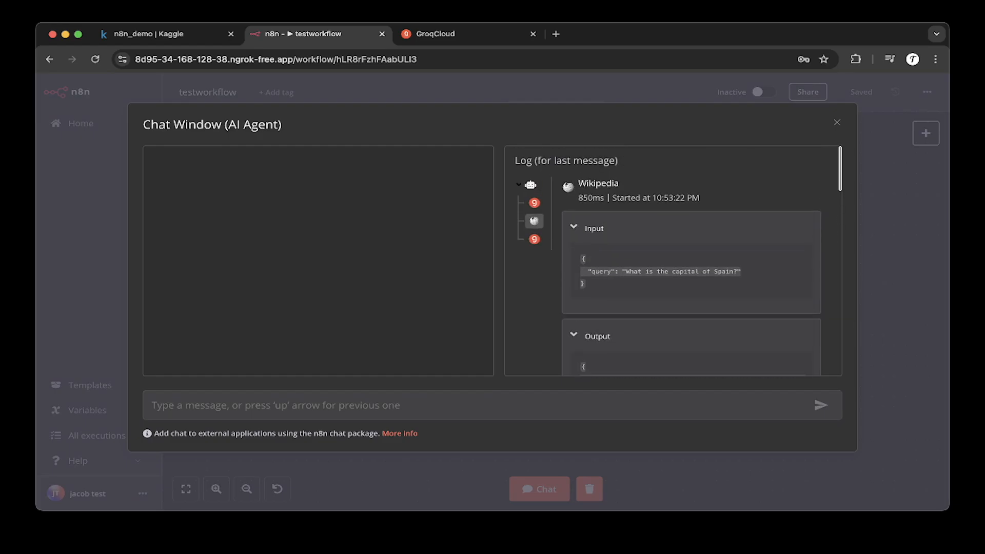
left_click(534, 239)
scroll(534, 239, "down", 1)
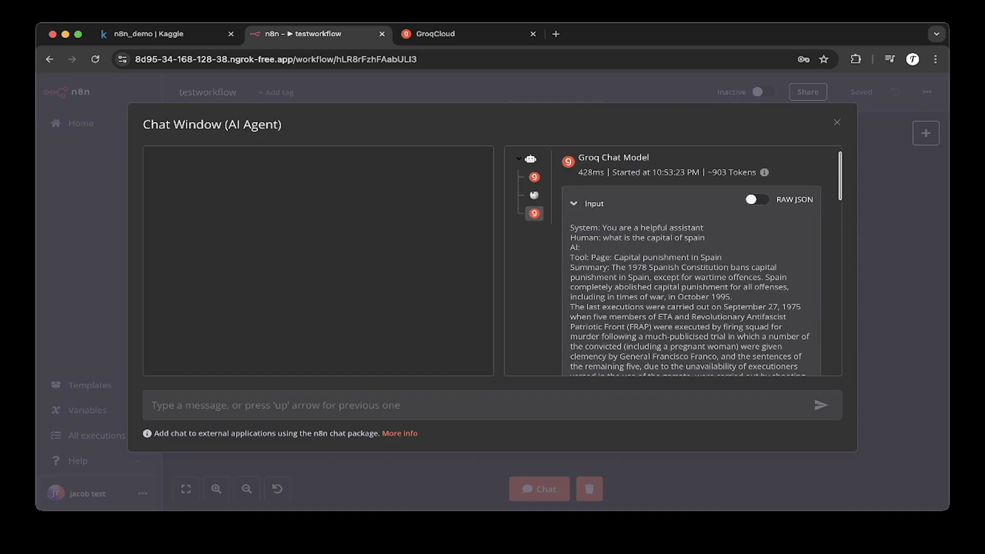
scroll(691, 260, "down", 10)
scroll(691, 261, "down", 10)
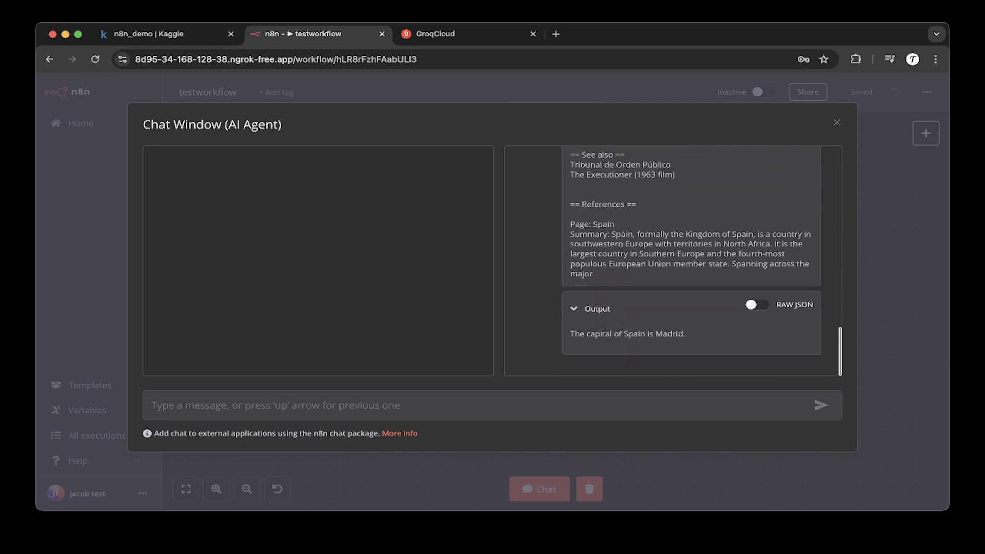
scroll(691, 261, "up", 8)
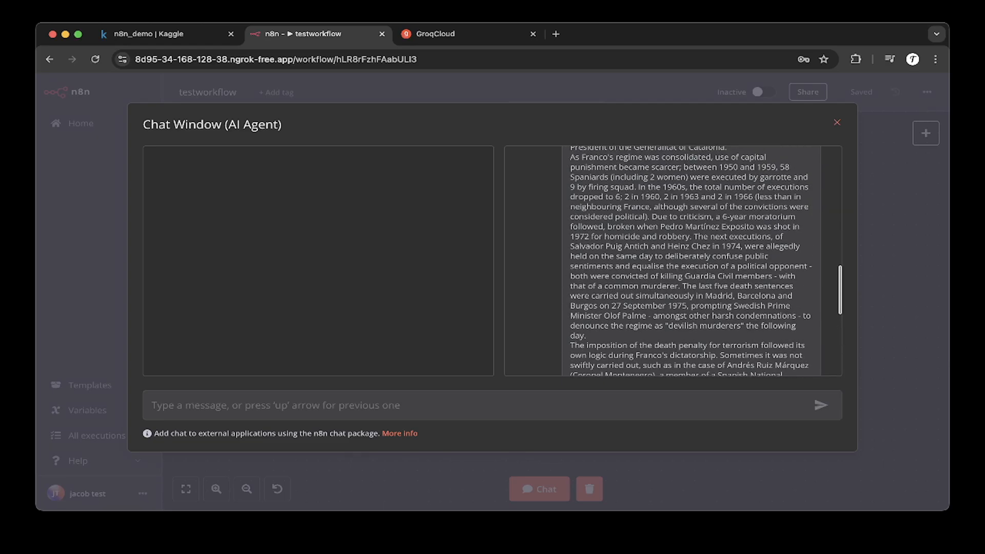
key("Escape")
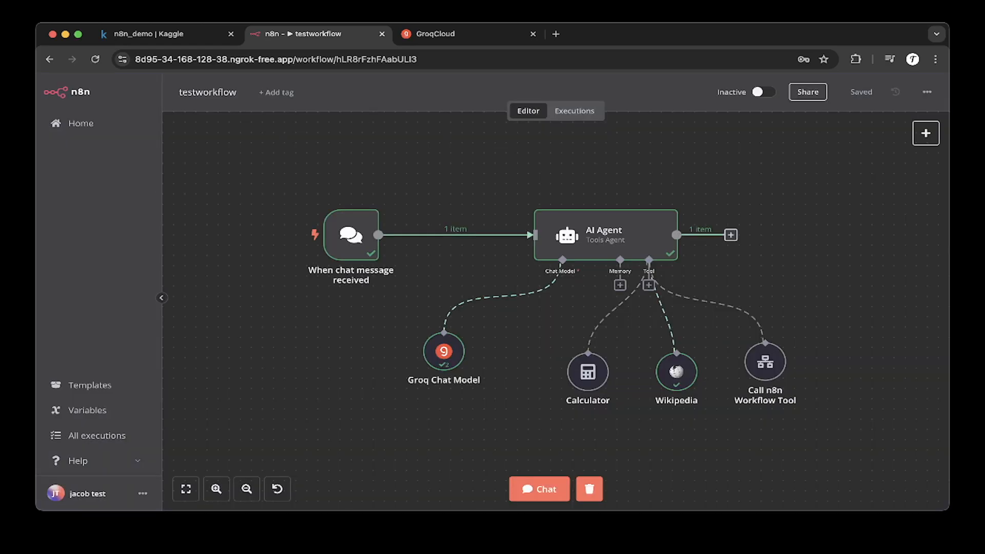
Step: Reopen the chat and send the message "what is the capital of spain" to the AI agent again
left_click(539, 489)
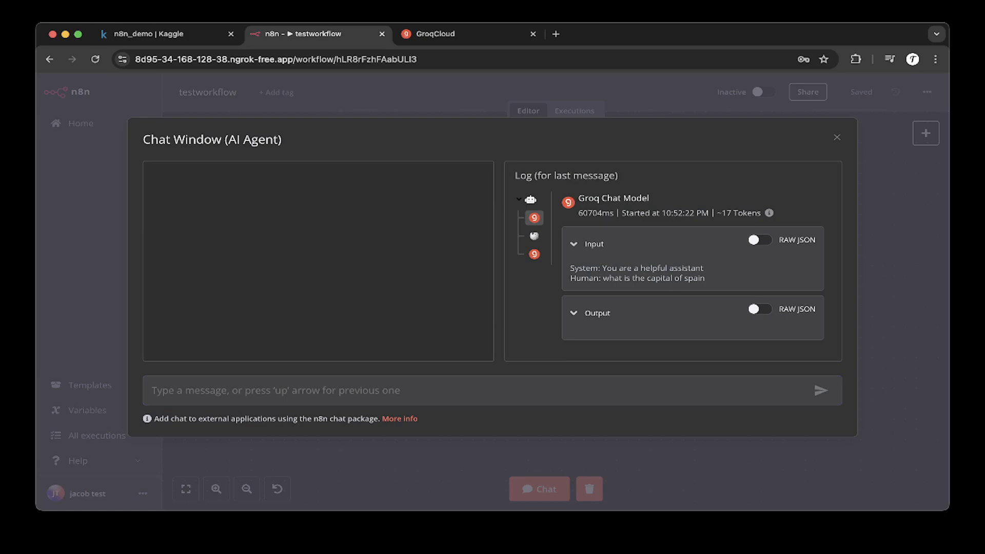
key("Escape")
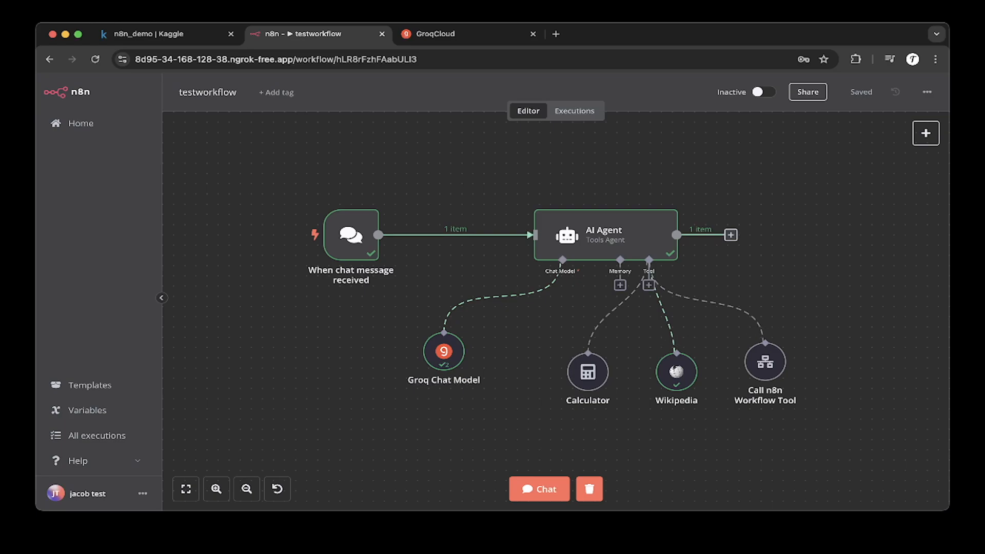
left_click_drag(374, 328, 702, 420)
left_click(701, 420)
left_click(539, 489)
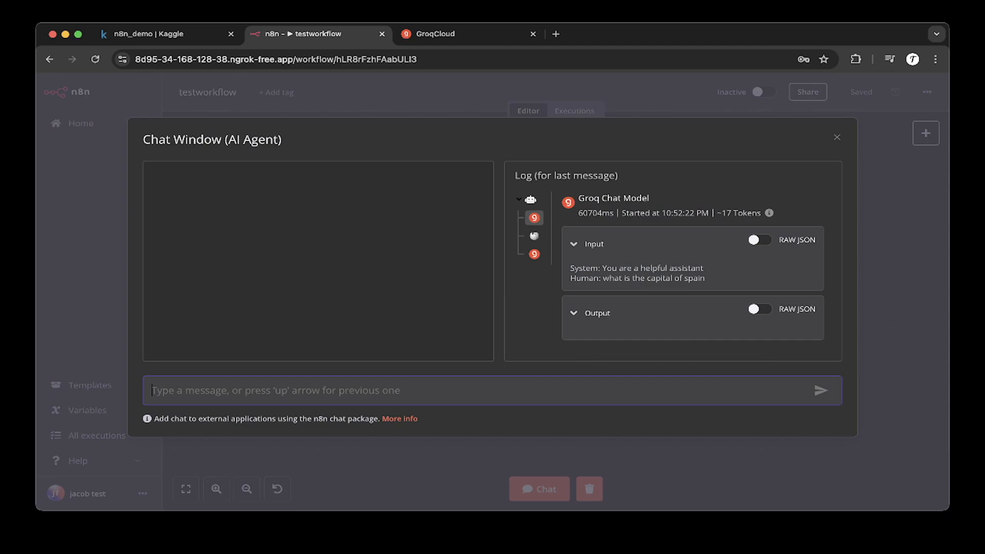
type("what ")
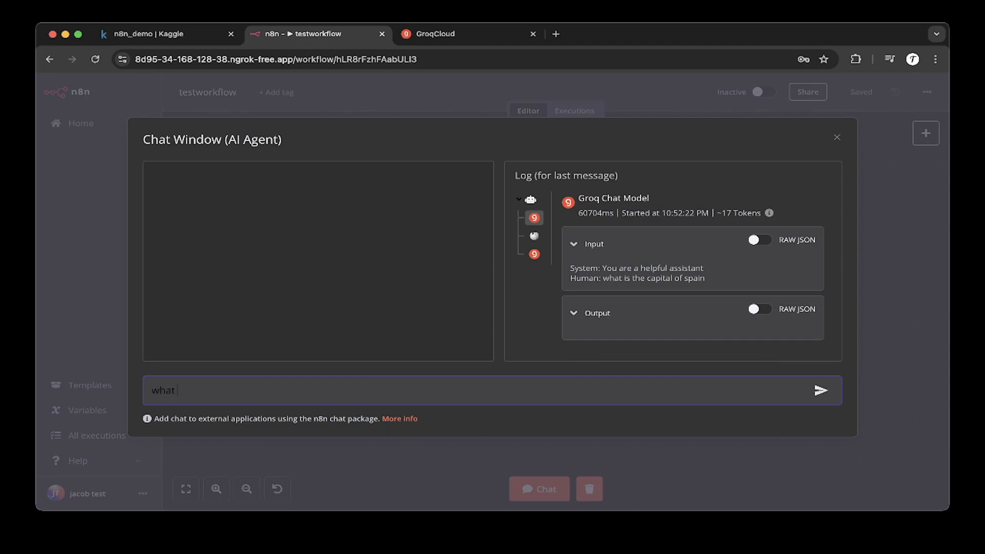
type("is the capital of spain")
key("Return")
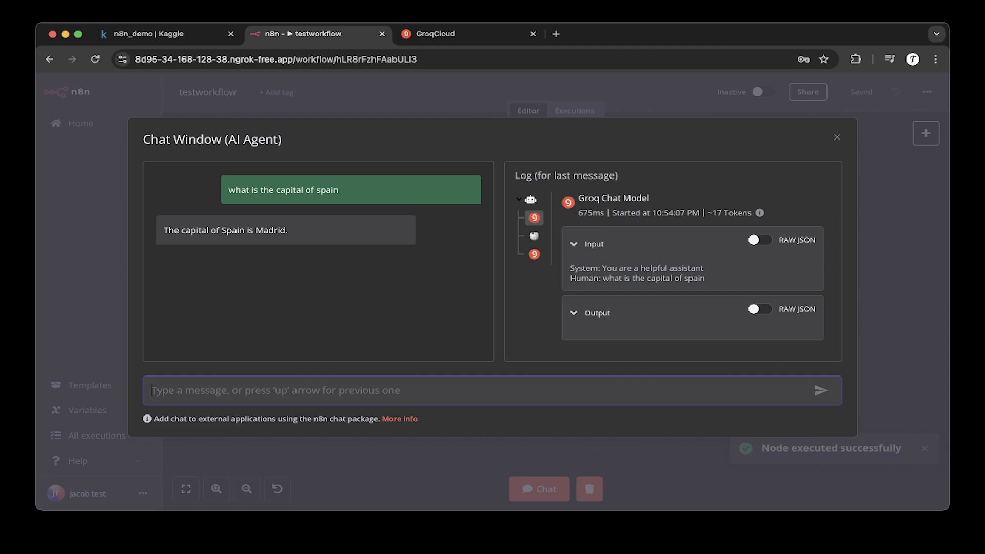
Step: Select the agent's reply text in the chat and close the chat window
triple_click(226, 230)
left_click(226, 230)
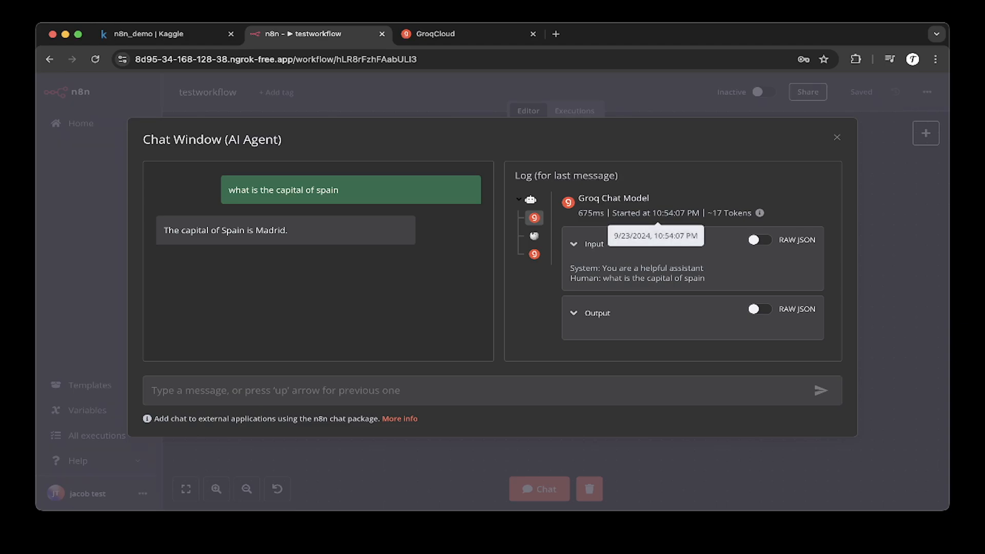
left_click_drag(163, 230, 288, 230)
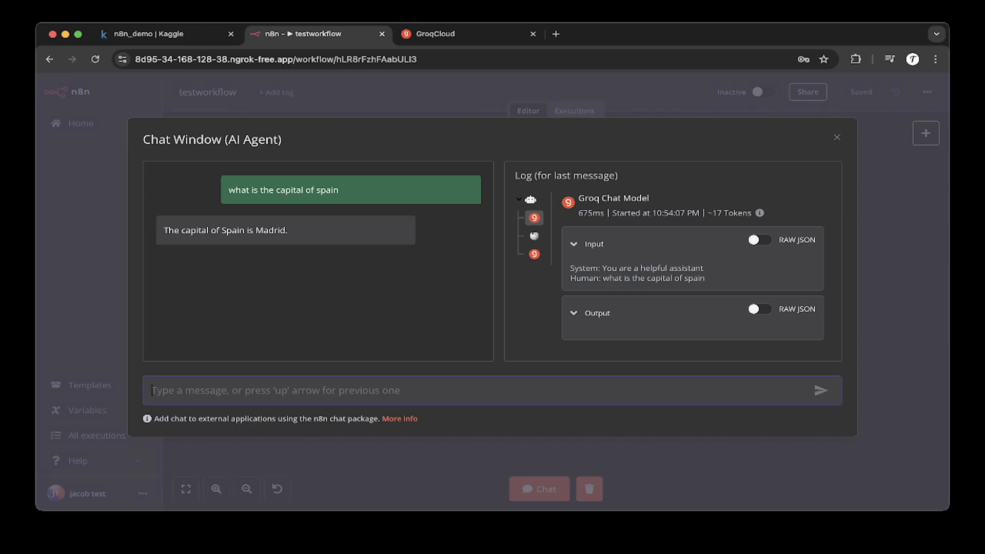
key("Escape")
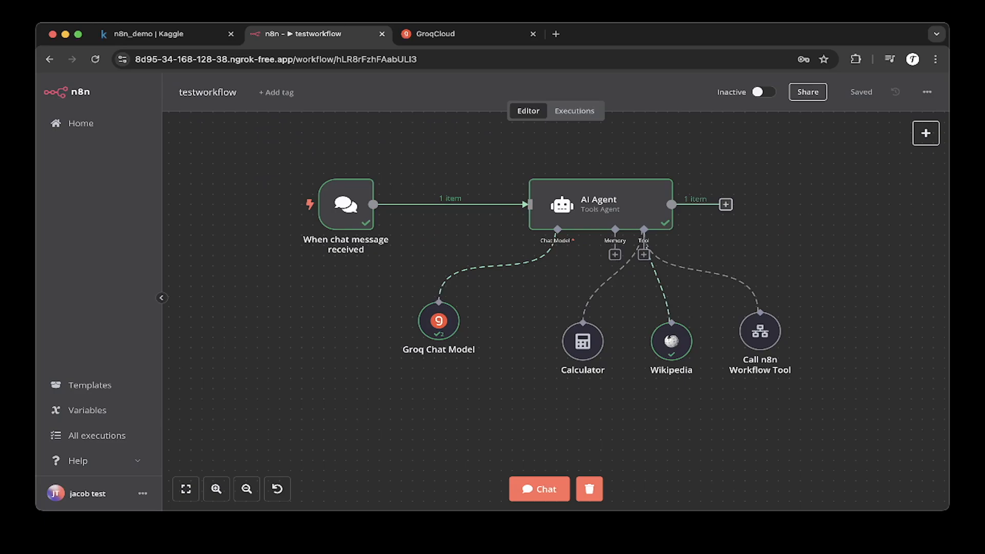
Step: Open the chat and send the message "what is weather in san jose, ca" to the AI agent
left_click(539, 489)
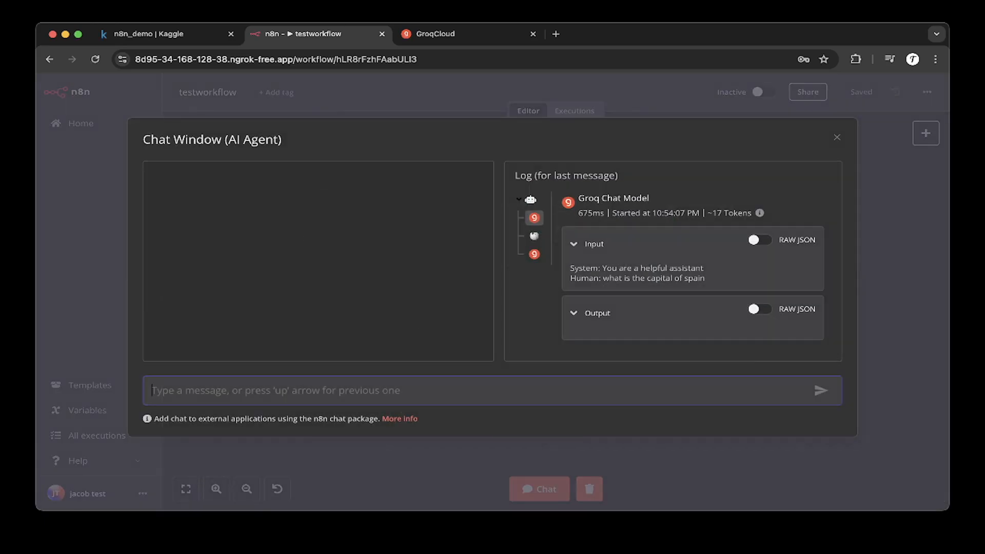
type("what")
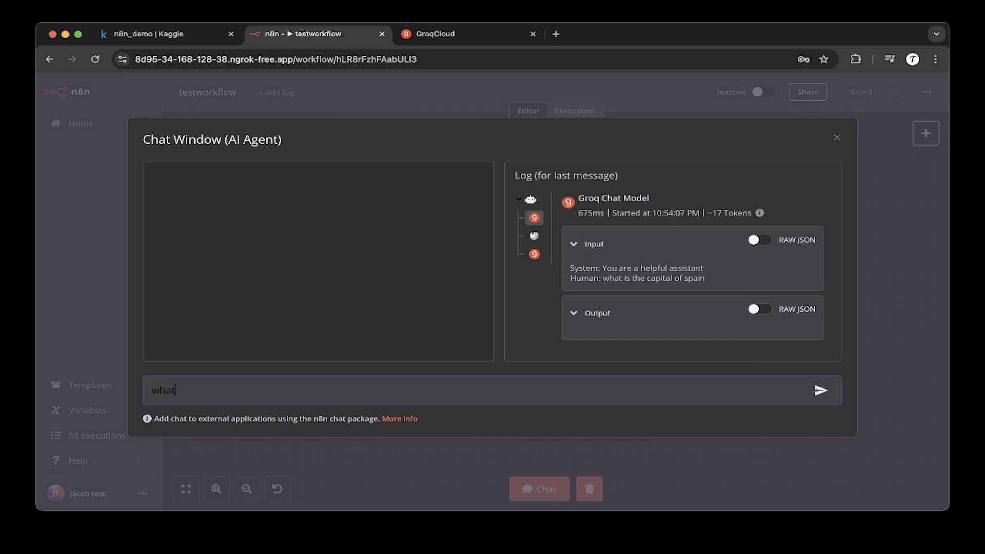
type(" is wea")
type("n san jose, ca")
key("Return")
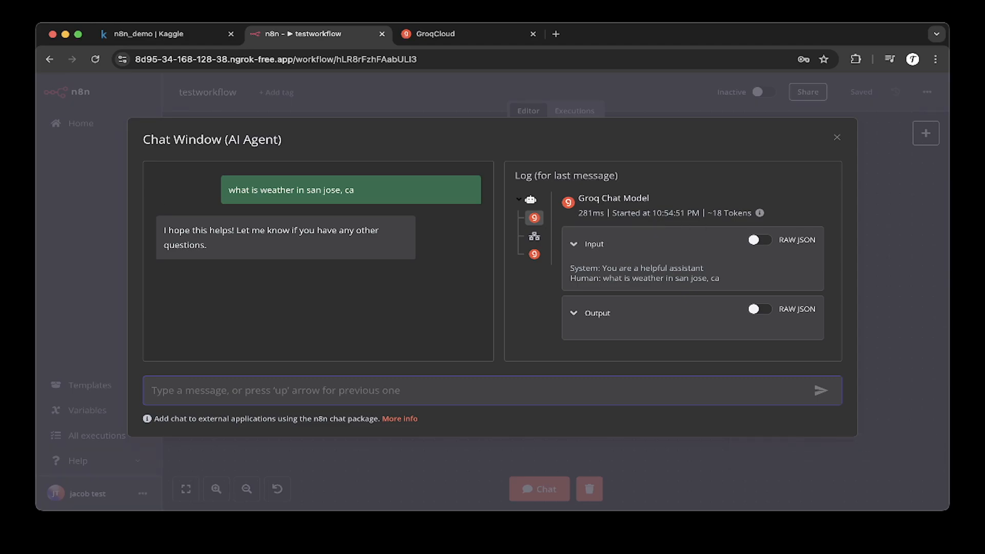
Step: Inspect the Call n8n Workflow Tool input and output and the final Groq Chat Model call in the log, then close the chat
left_click(535, 236)
scroll(672, 261, "down", 5)
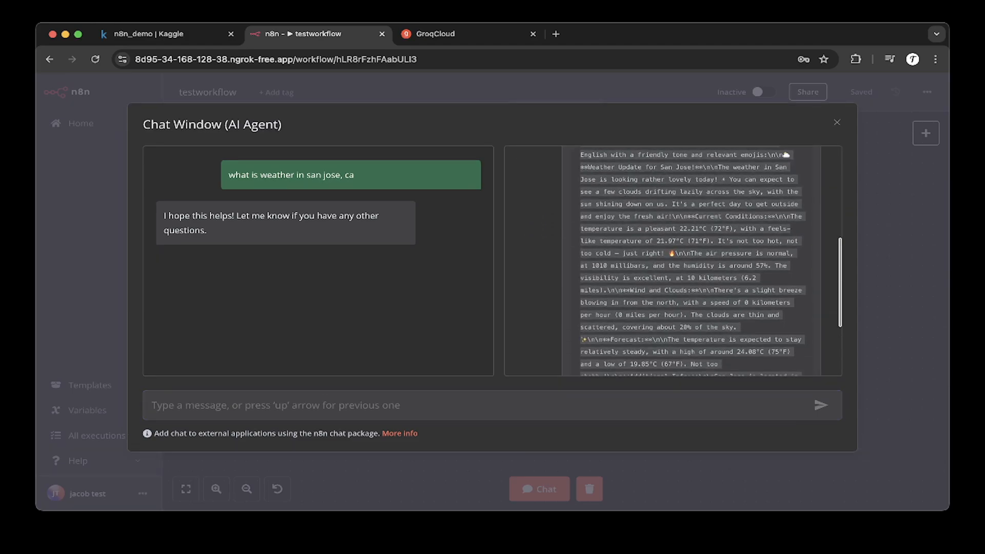
scroll(672, 261, "up", 10)
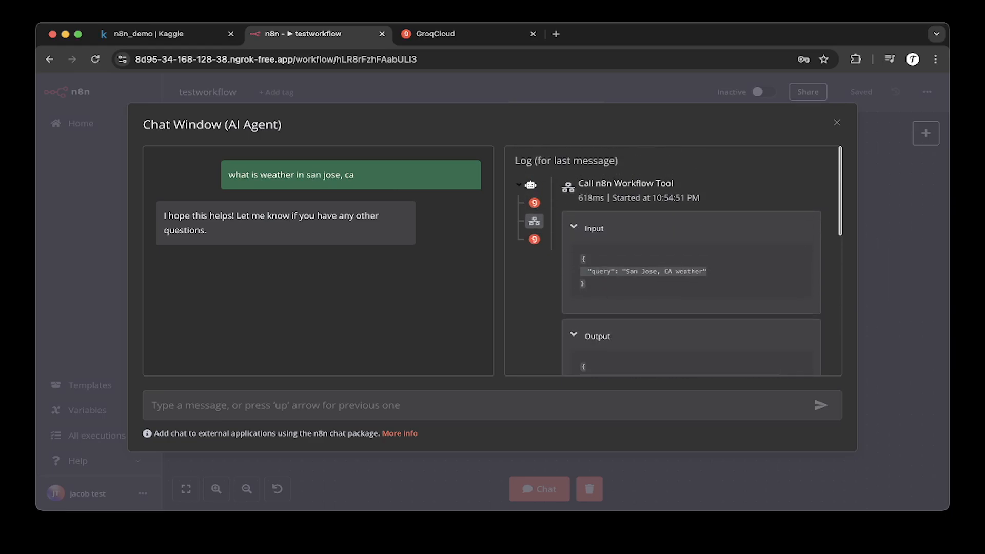
scroll(672, 262, "down", 15)
scroll(672, 262, "down", 1)
scroll(672, 262, "up", 5)
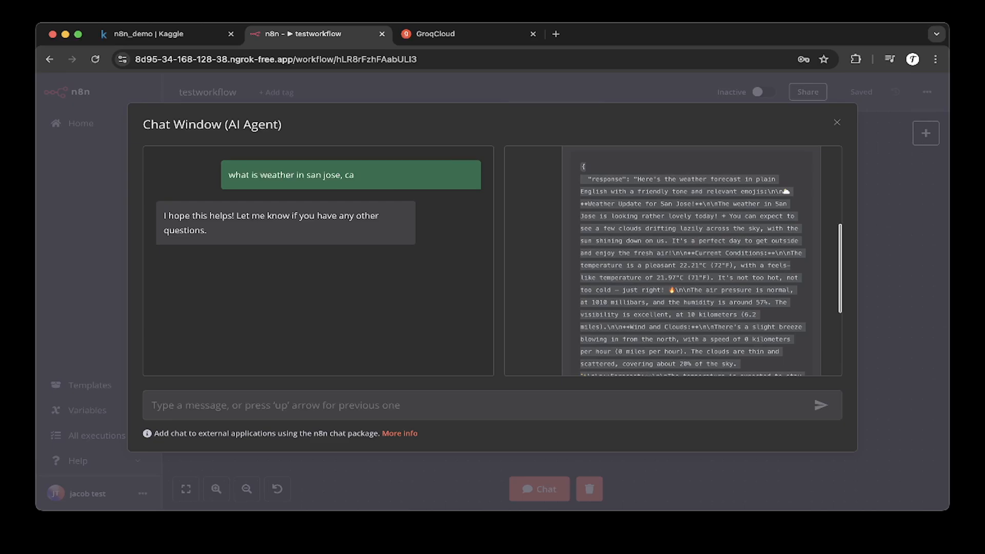
scroll(534, 213, "up", 5)
left_click(534, 213)
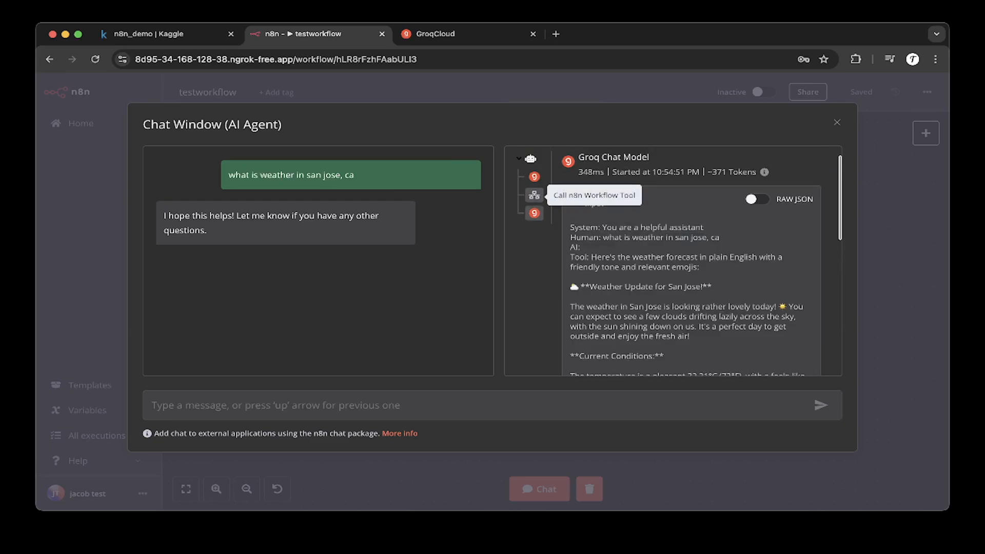
left_click(534, 195)
key("Escape")
scroll(546, 274, "down", 1)
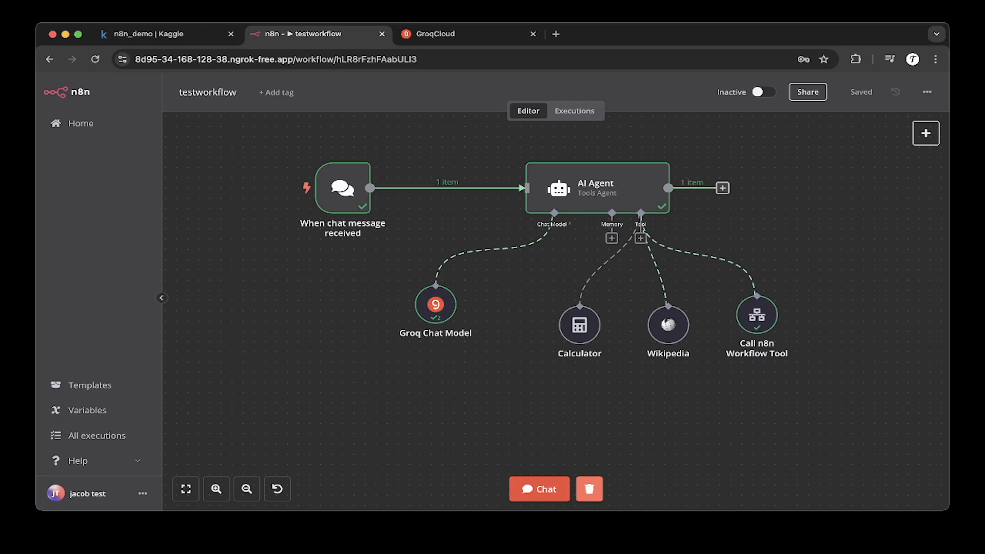
Step: Open the chat and send the message "what is the weather in san jose, ca" to the AI agent
left_click(539, 489)
type("what is ")
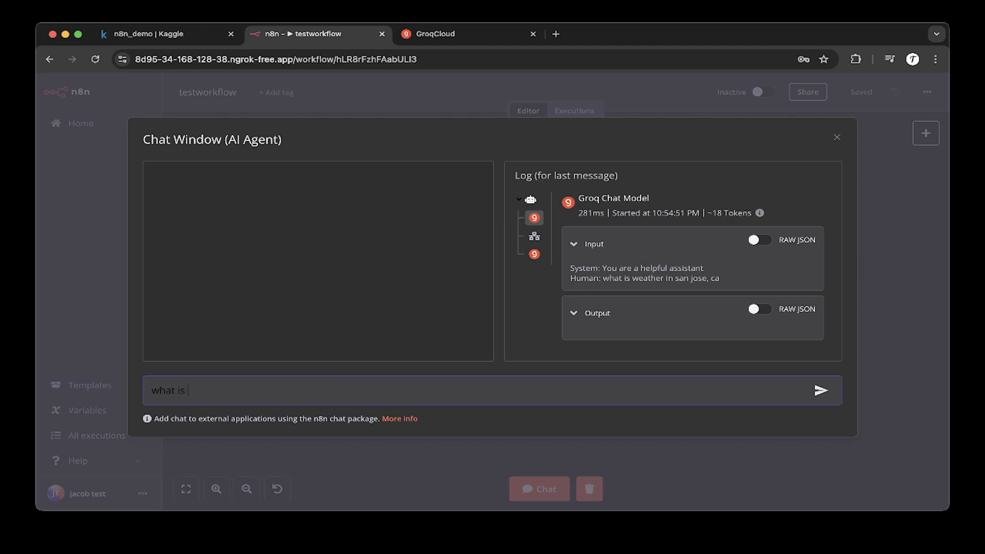
type("the weather in san jose, ca")
key("Return")
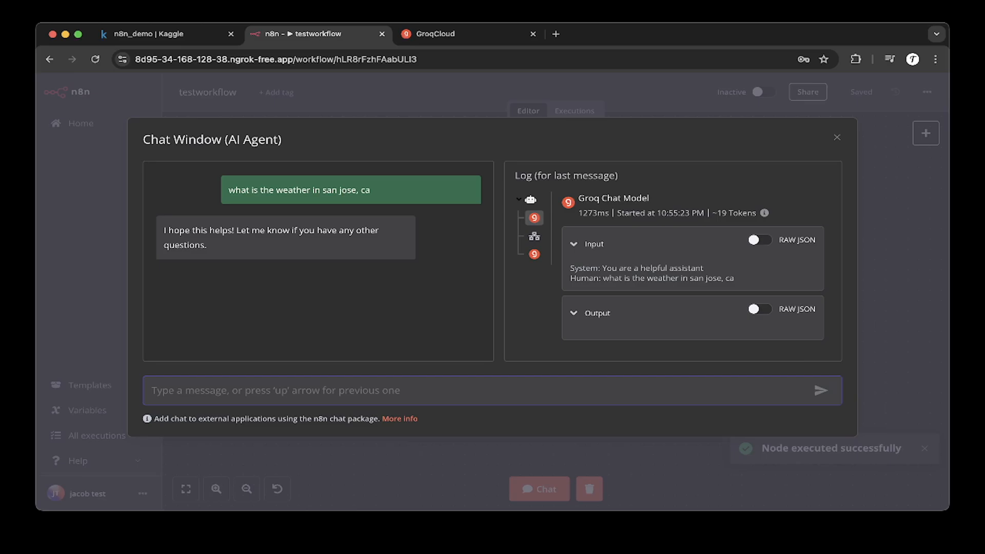
Step: Inspect the log entries for the weather message, reading the final Groq Chat Model input, then close the chat
left_click(534, 236)
left_click(534, 239)
scroll(535, 240, "down", 5)
scroll(674, 261, "up", 4)
left_click(534, 227)
scroll(673, 261, "down", 1)
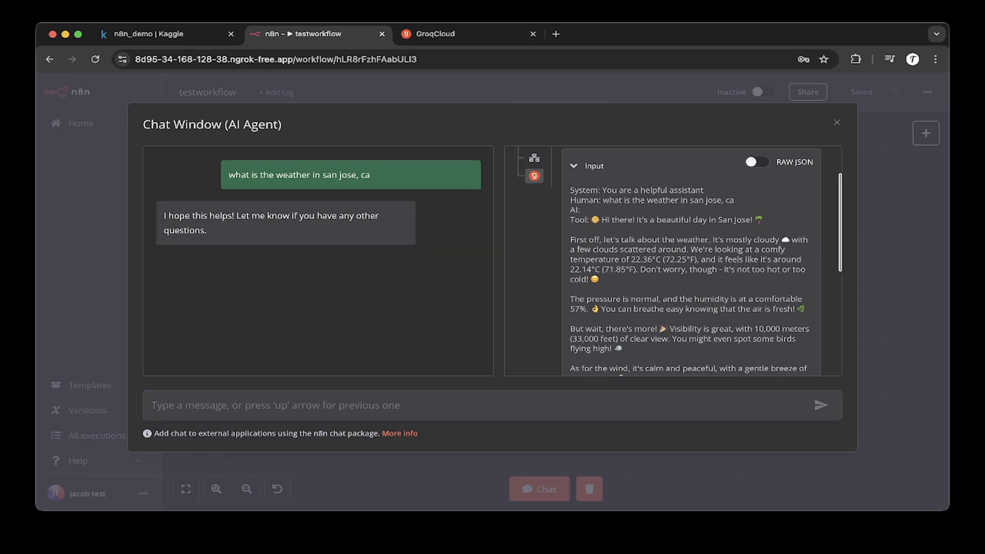
scroll(673, 260, "down", 1)
scroll(673, 261, "down", 6)
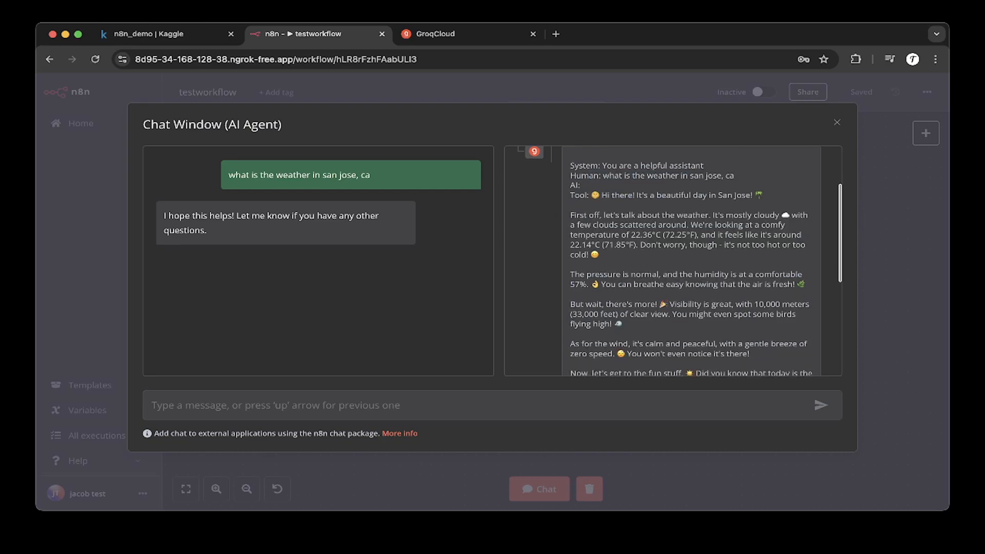
scroll(673, 260, "down", 2)
scroll(673, 261, "up", 3)
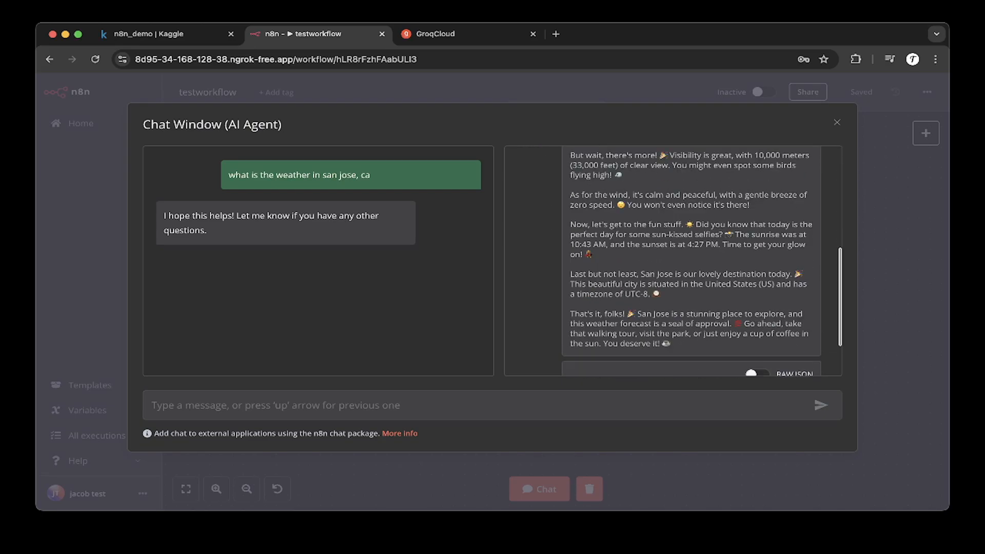
scroll(673, 261, "down", 4)
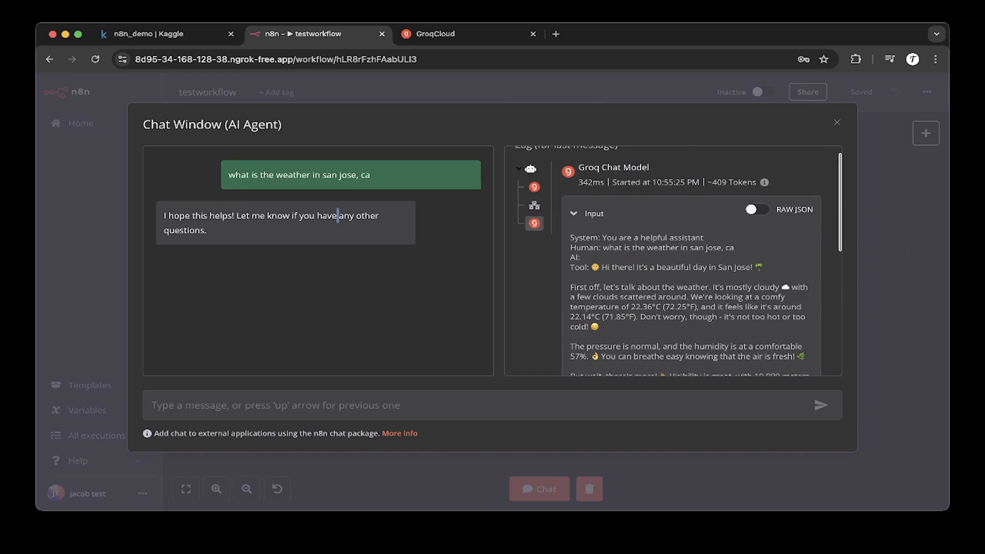
key("Escape")
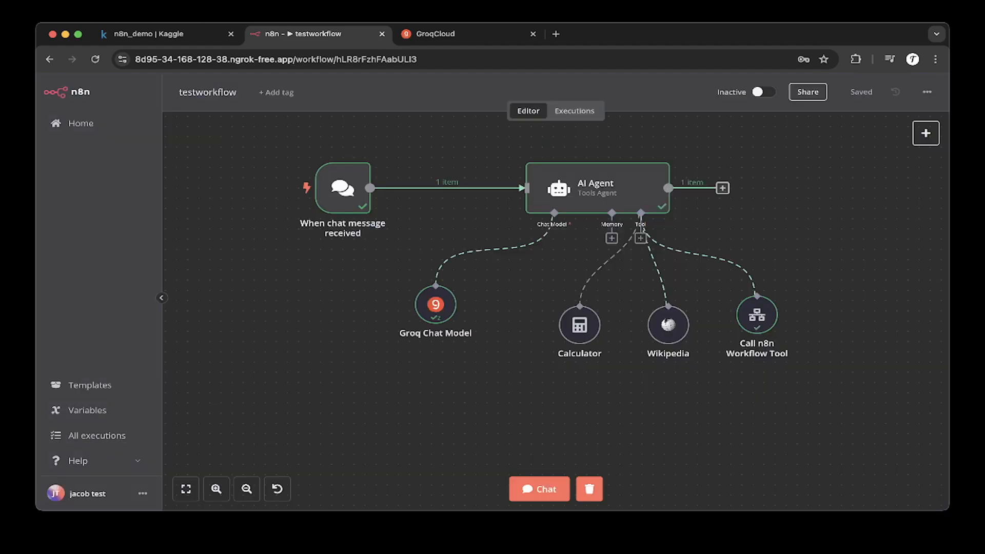